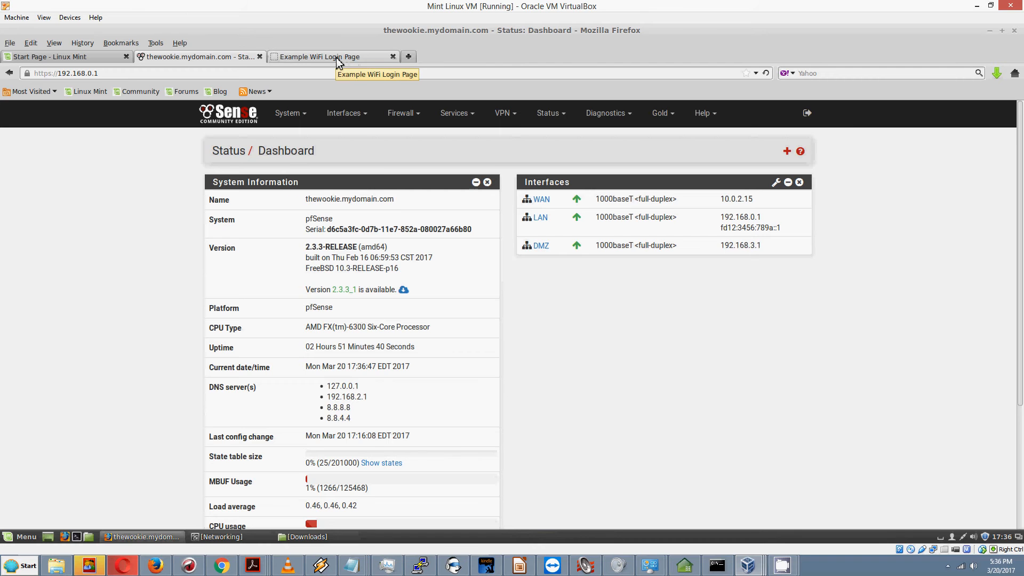
Step: Show the 'Example WiFi Login Page' preview, portal.html, with its Terms of Service Accept button
{"action": "left_click", "coordinate": [336, 56]}
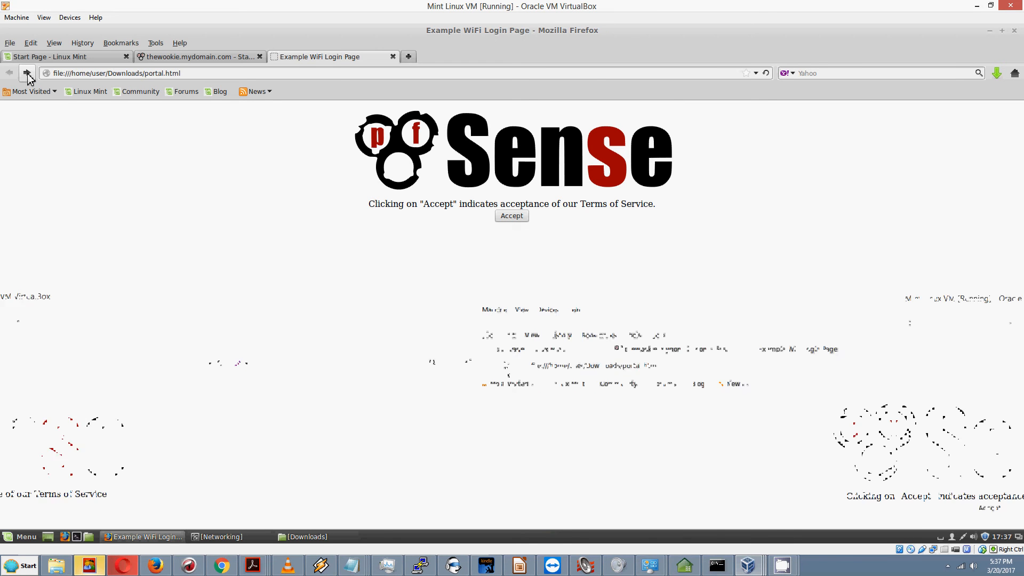
Step: Step through the voucher and hotel examples to portal_withlogin.html and focus its username field
{"action": "left_click", "coordinate": [27, 74]}
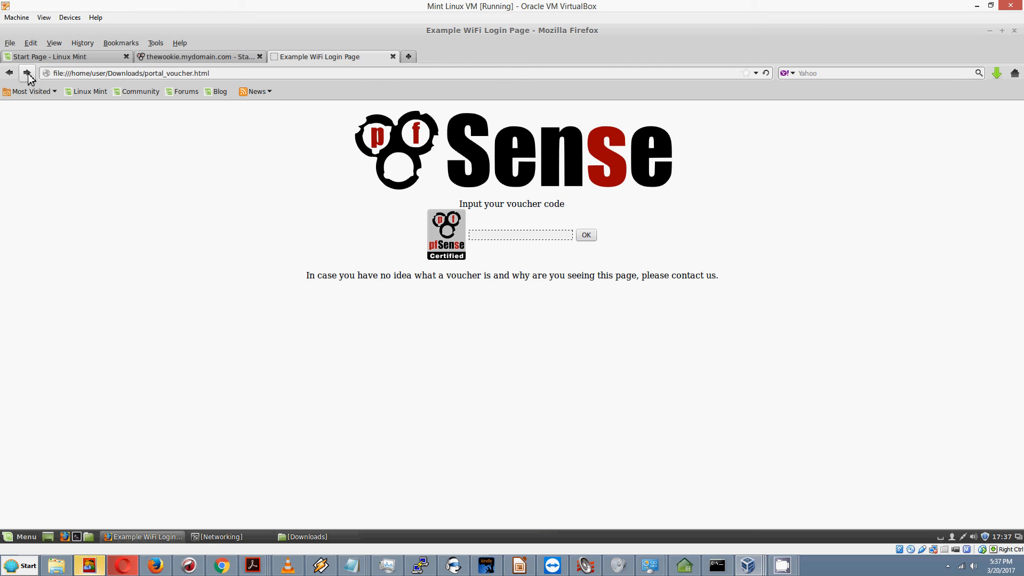
{"action": "left_click", "coordinate": [10, 74]}
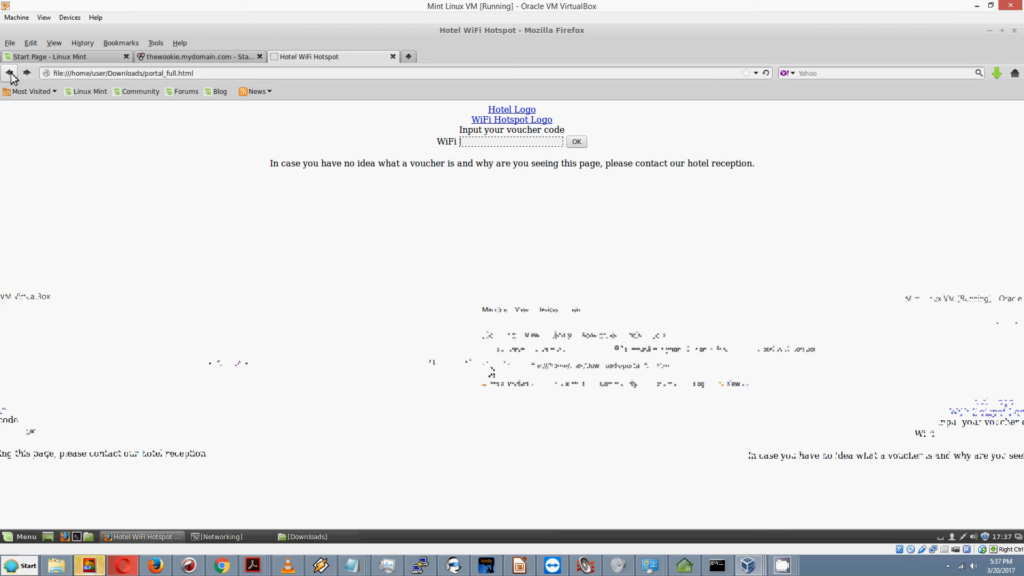
{"action": "left_click", "coordinate": [27, 74]}
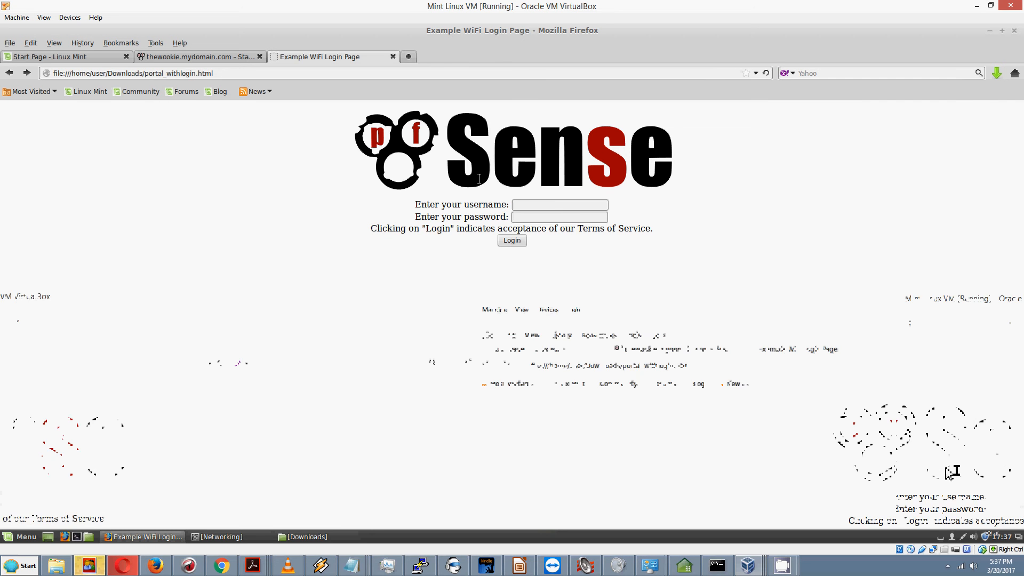
{"action": "left_click", "coordinate": [539, 208]}
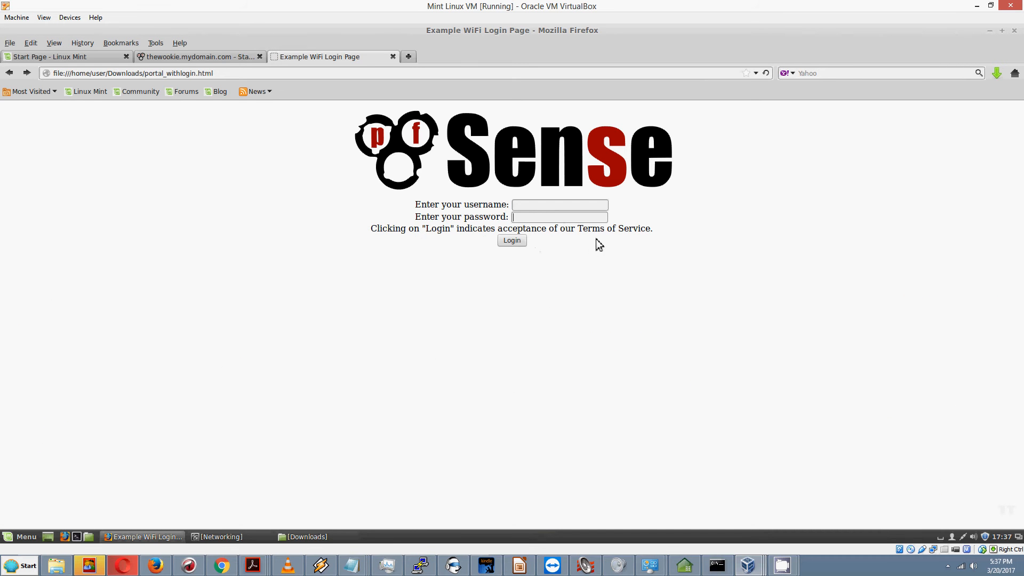
{"action": "key", "text": "Tab"}
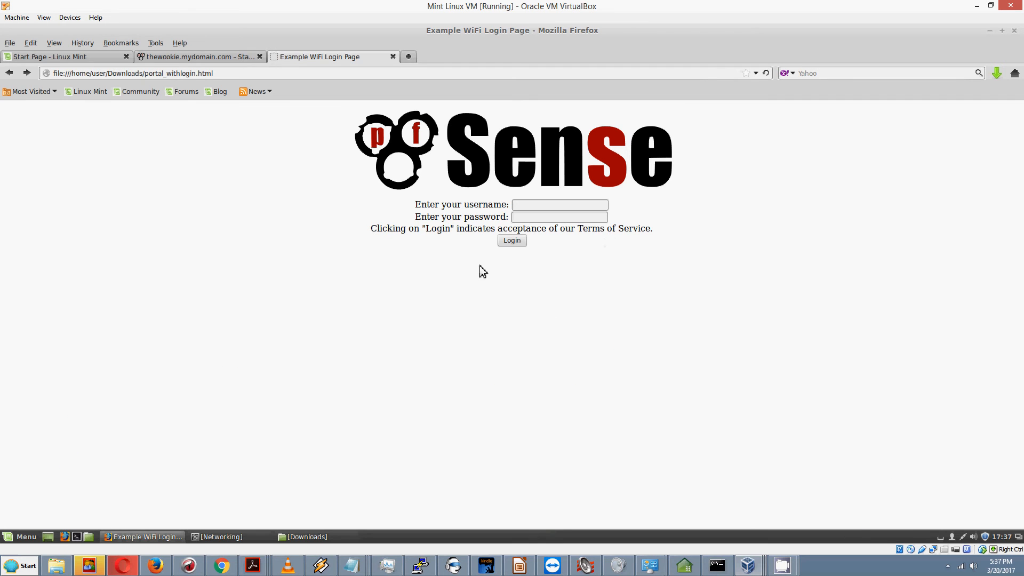
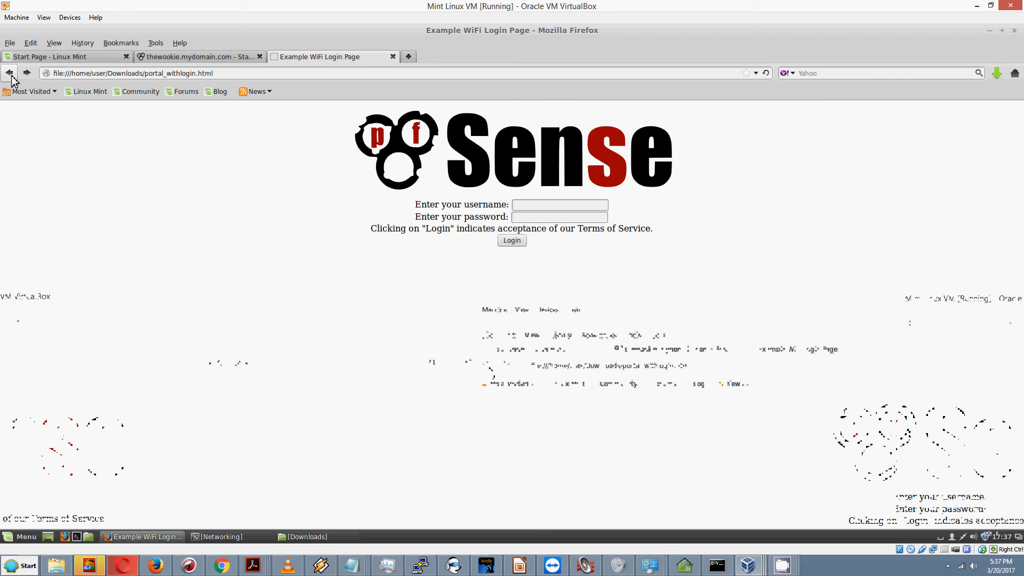
Step: Go back from portal_withlogin.html to the sample portal_voucher.html page
{"action": "left_click", "coordinate": [10, 74]}
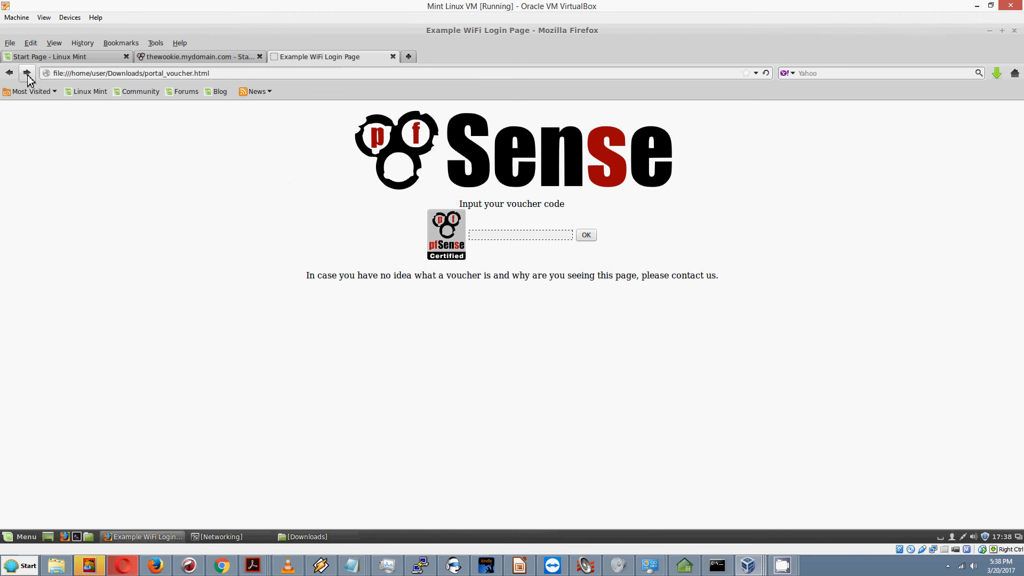
Step: Open the local autherror_withlogin.html sample page and try its username field
{"action": "left_click", "coordinate": [10, 45]}
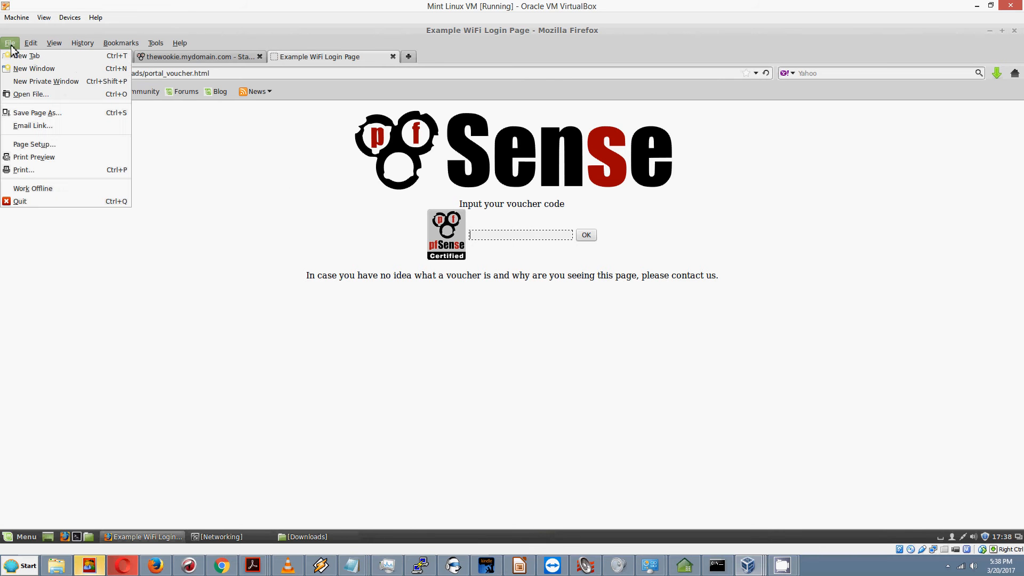
{"action": "left_click", "coordinate": [40, 95]}
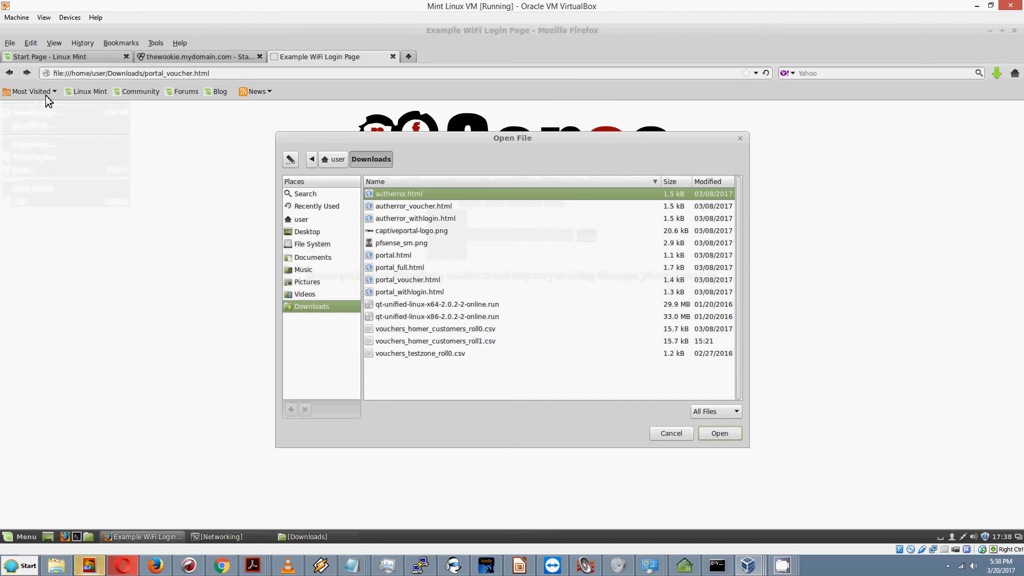
{"action": "double_click", "coordinate": [414, 220]}
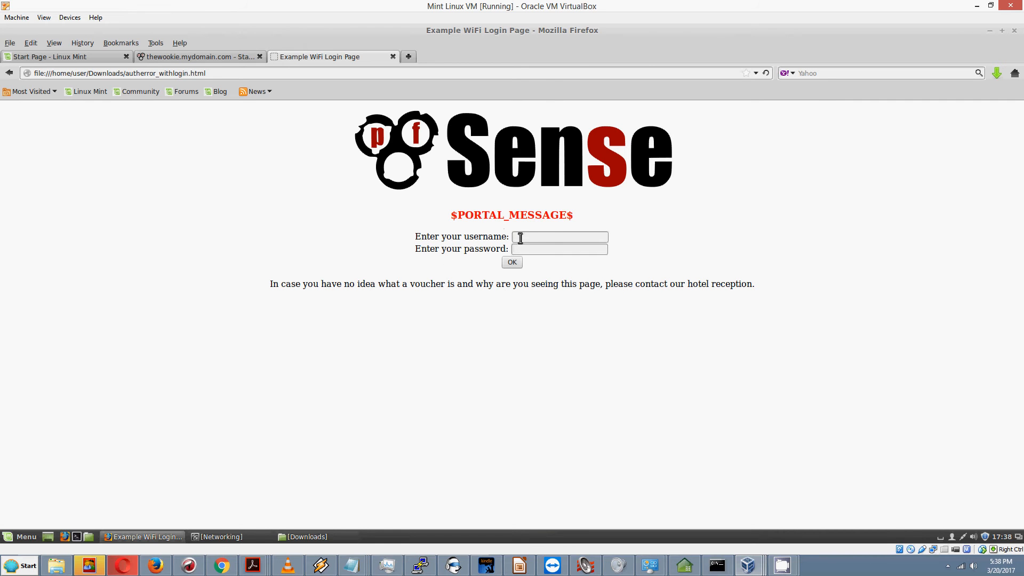
{"action": "left_click", "coordinate": [553, 240]}
Step: Open autherror_voucher.html from Downloads and try its voucher code field
{"action": "left_click", "coordinate": [10, 43]}
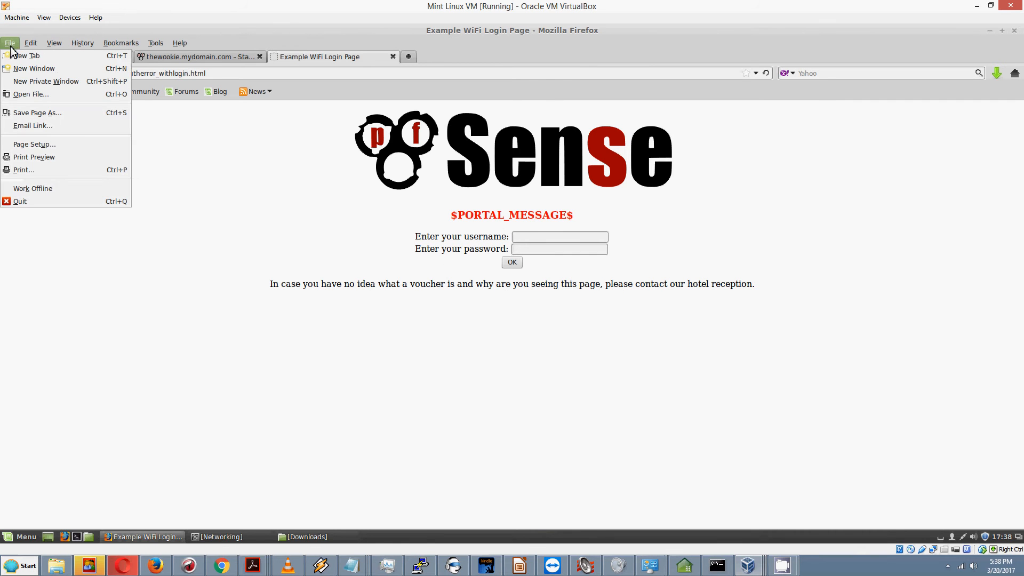
{"action": "left_click", "coordinate": [31, 96]}
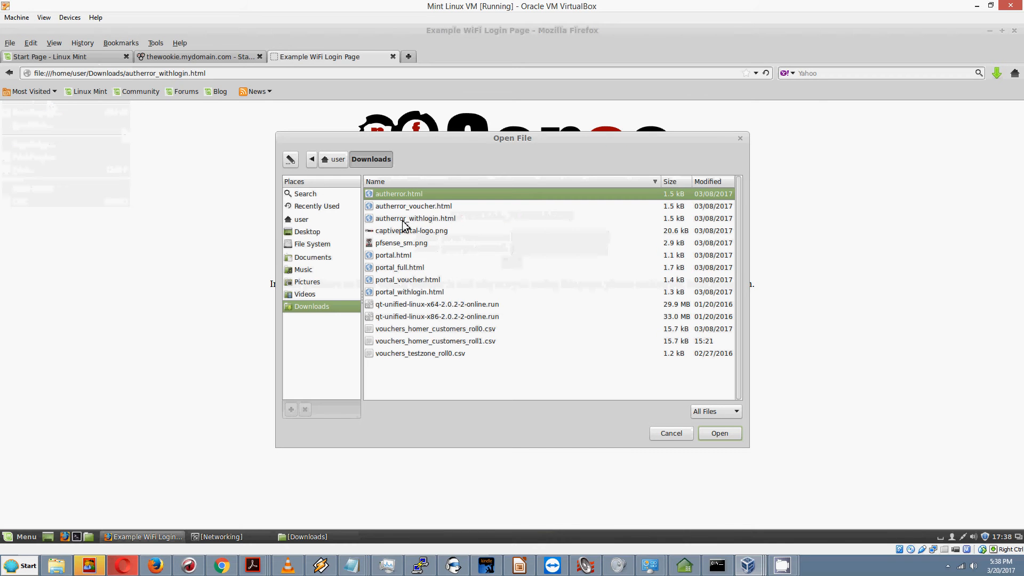
{"action": "double_click", "coordinate": [432, 207]}
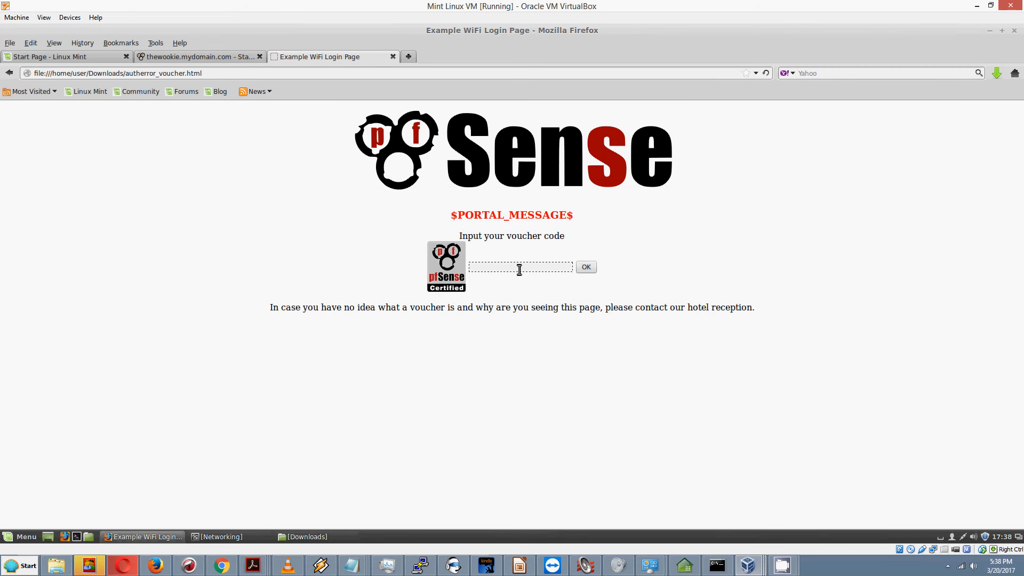
{"action": "left_click", "coordinate": [470, 267]}
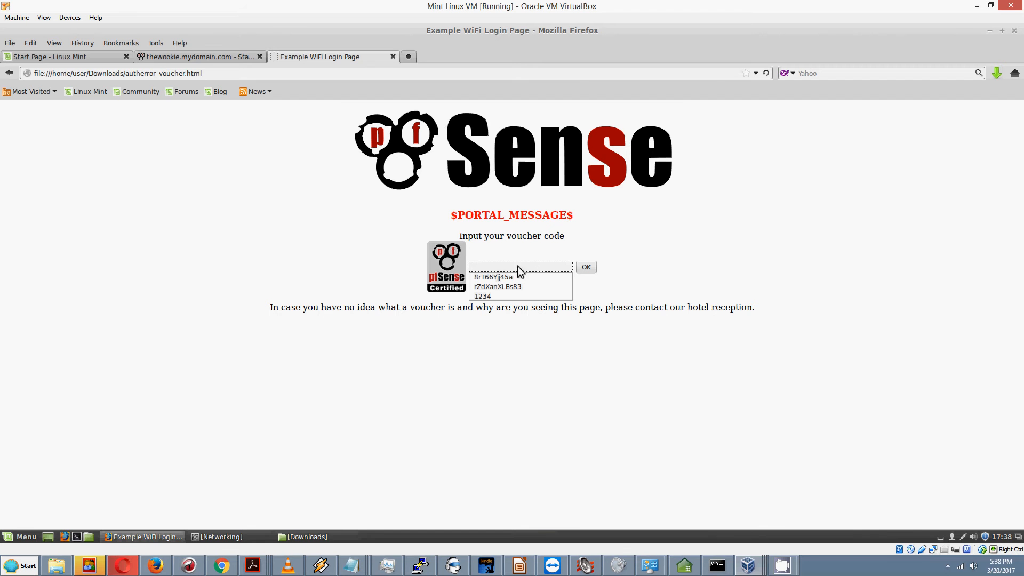
{"action": "left_click", "coordinate": [601, 235]}
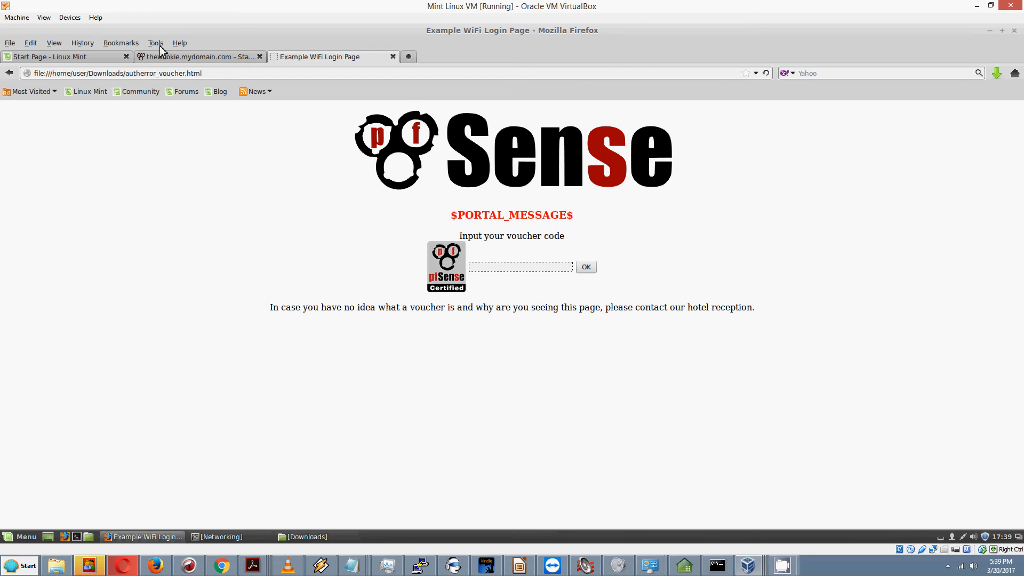
Step: Switch to the pfSense tab and go to Services > Captive Portal
{"action": "left_click", "coordinate": [174, 59]}
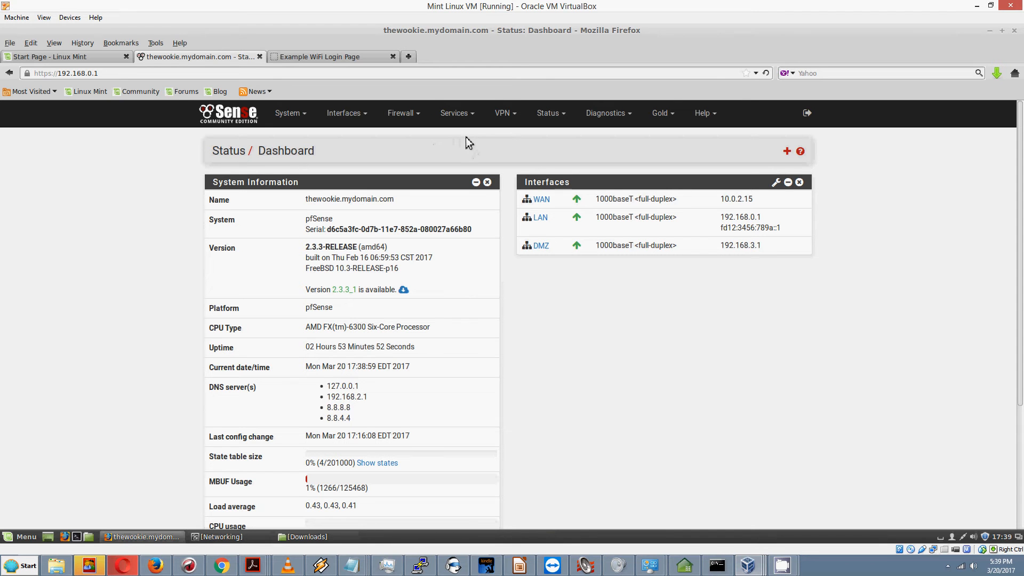
{"action": "left_click", "coordinate": [475, 118]}
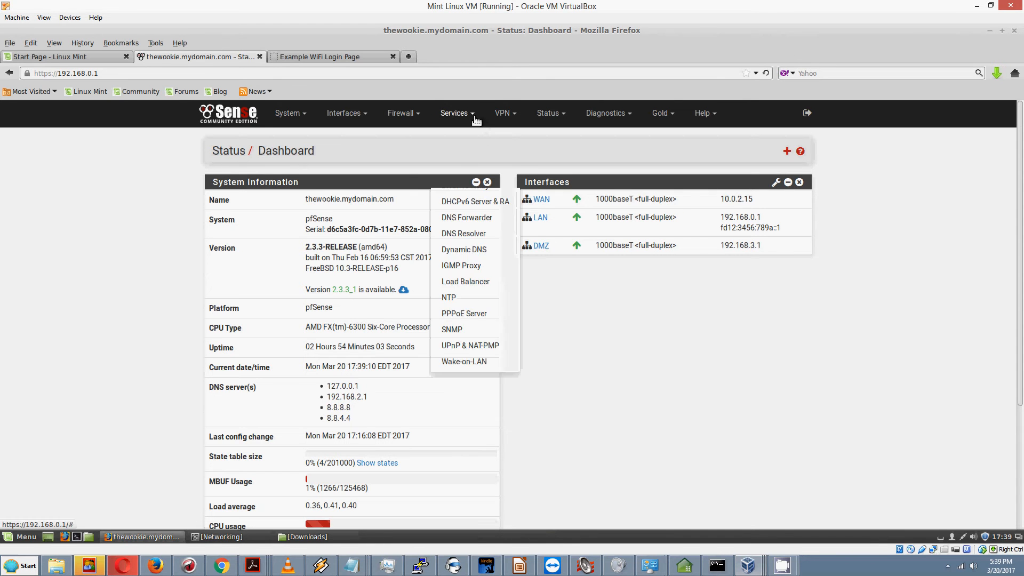
{"action": "left_click", "coordinate": [469, 136]}
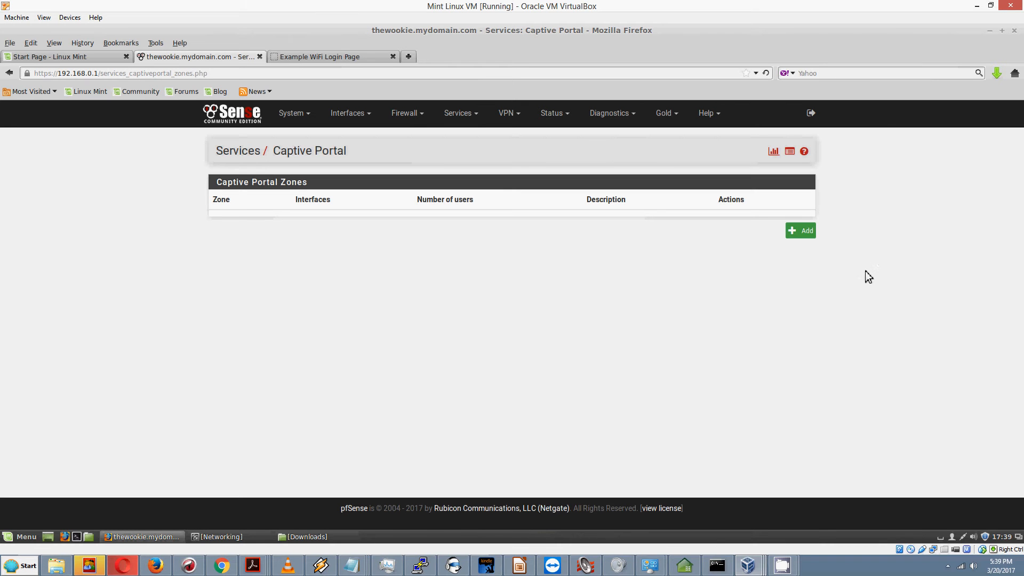
Step: Add zone coffee_shop with description 'Captive portal for coffee shop customers'
{"action": "left_click", "coordinate": [800, 234]}
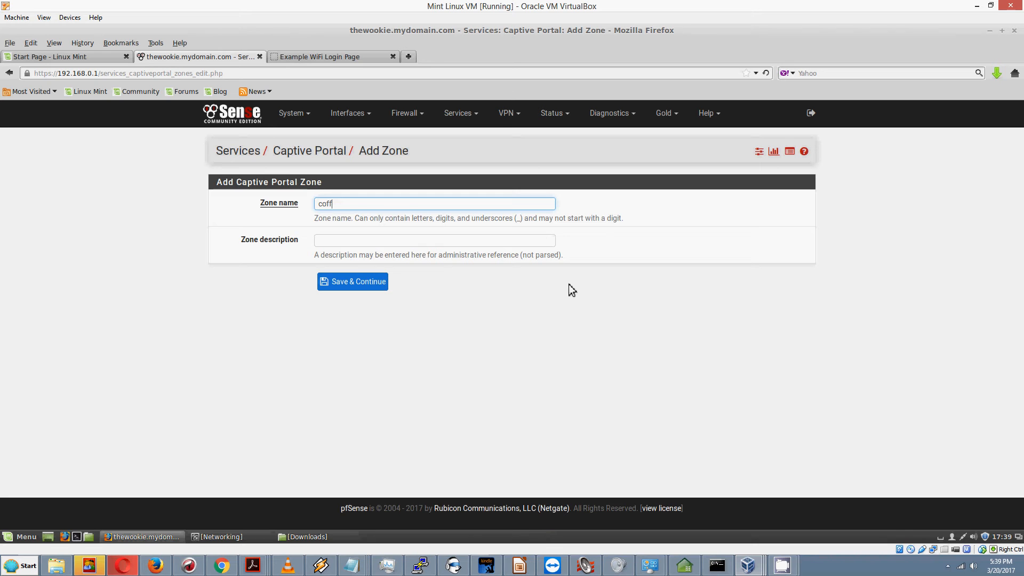
{"action": "type", "text": "ee_s"}
{"action": "type", "text": "hop"}
{"action": "key", "text": "Tab"}
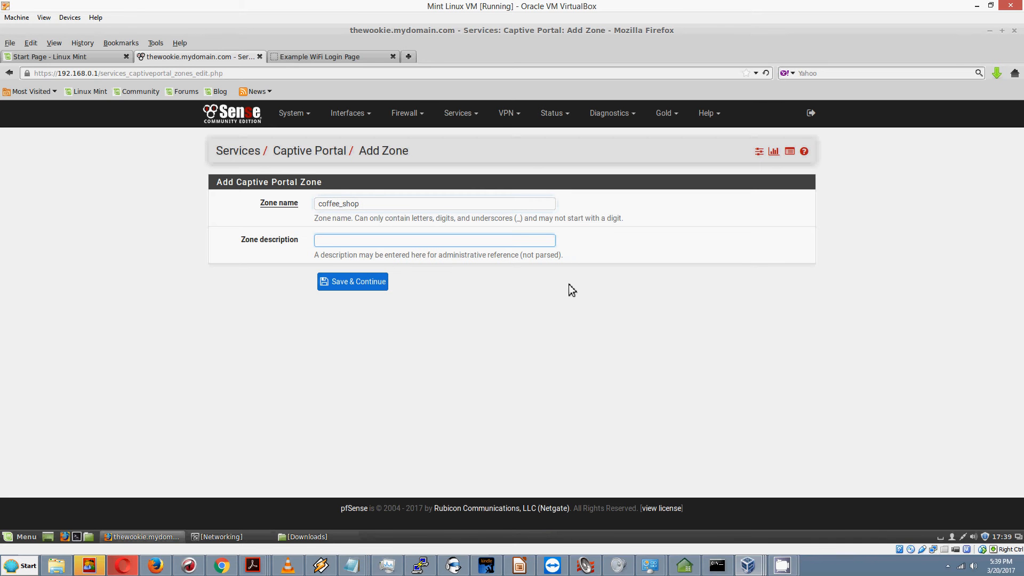
{"action": "type", "text": "Captive portal"}
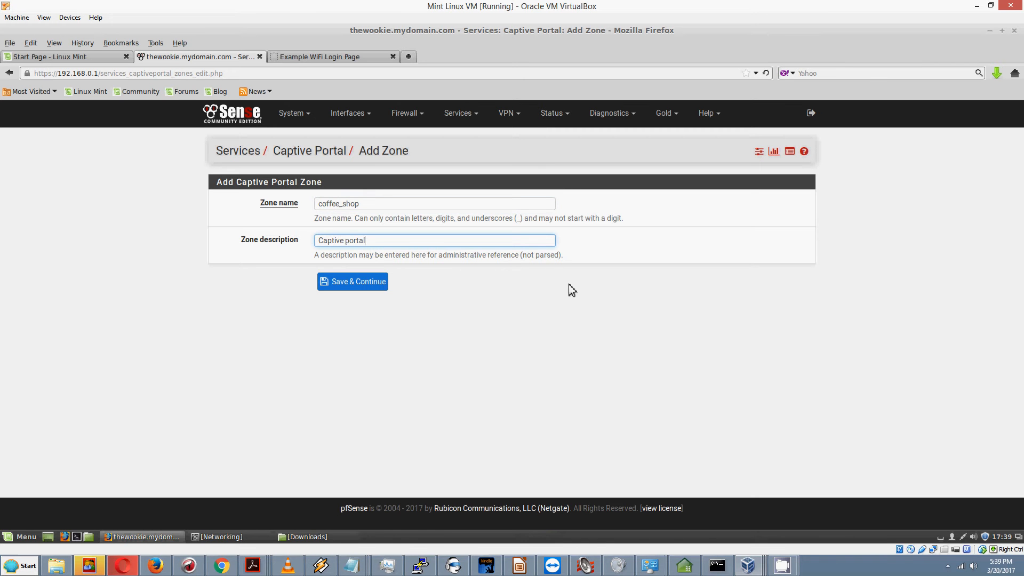
{"action": "type", "text": " for coffee shop customers"}
Step: Save & Continue the coffee_shop zone to reach its configuration page
{"action": "left_click", "coordinate": [340, 285]}
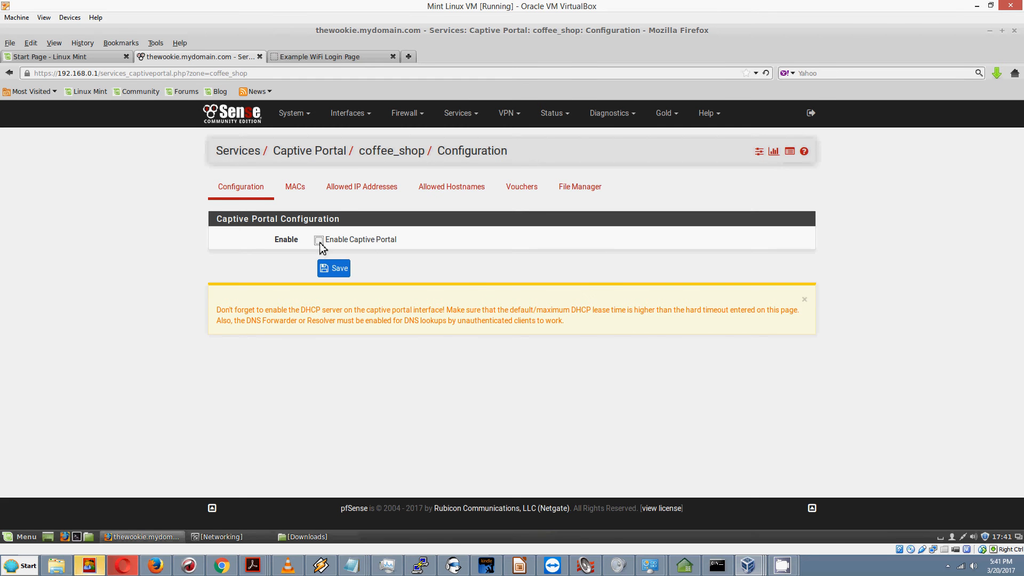
Step: Enable the captive portal and select LAN as its only interface
{"action": "left_click", "coordinate": [318, 241]}
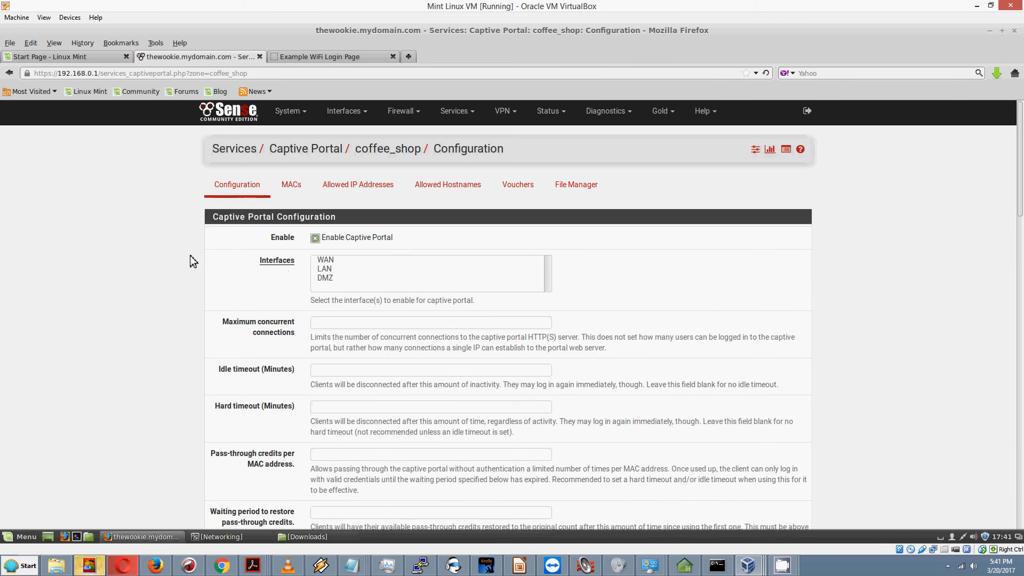
{"action": "scroll", "coordinate": [189, 255], "scroll_direction": "down", "scroll_amount": 2}
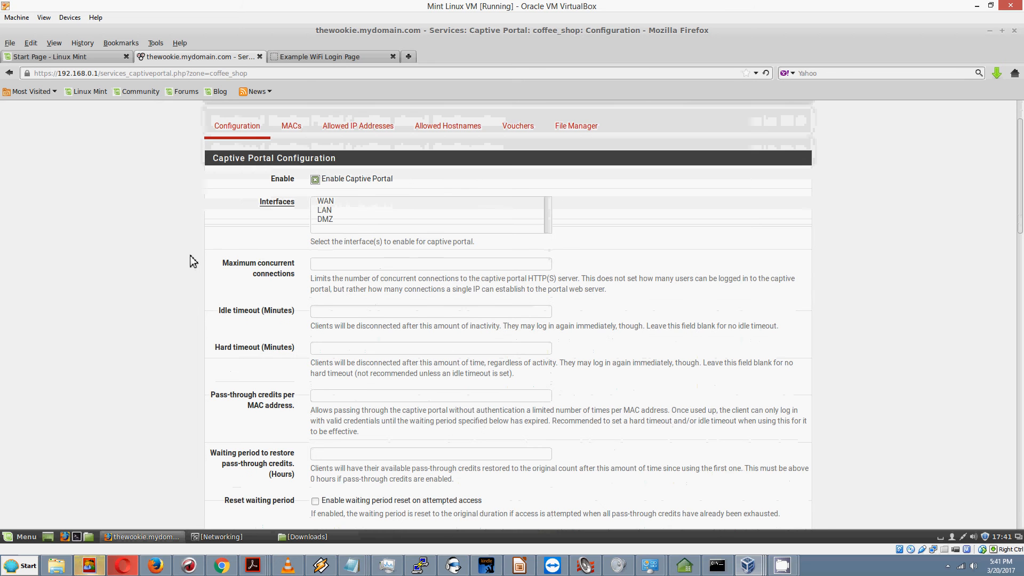
{"action": "left_click", "coordinate": [329, 211]}
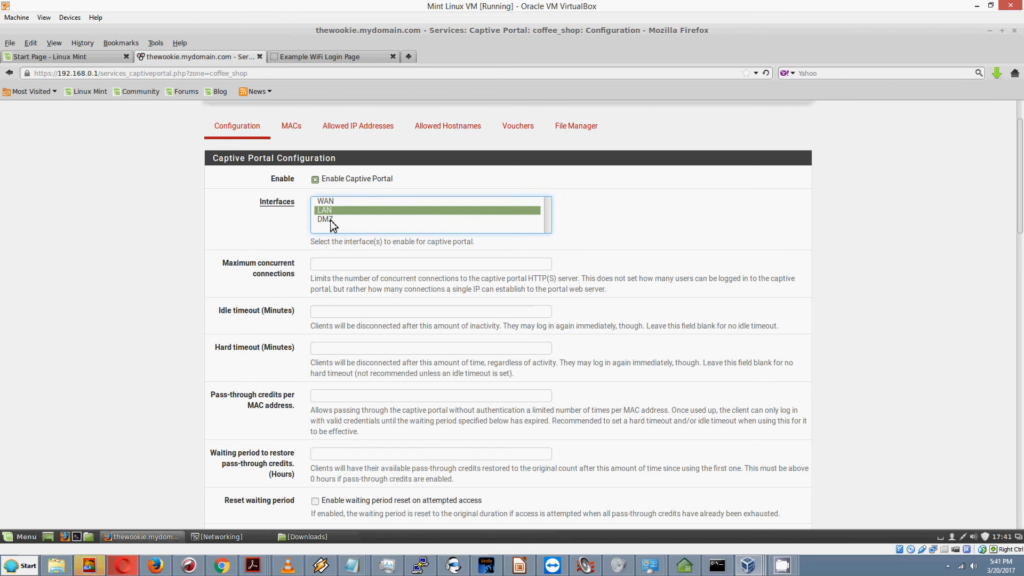
{"action": "left_click", "coordinate": [330, 219], "text": "ctrl"}
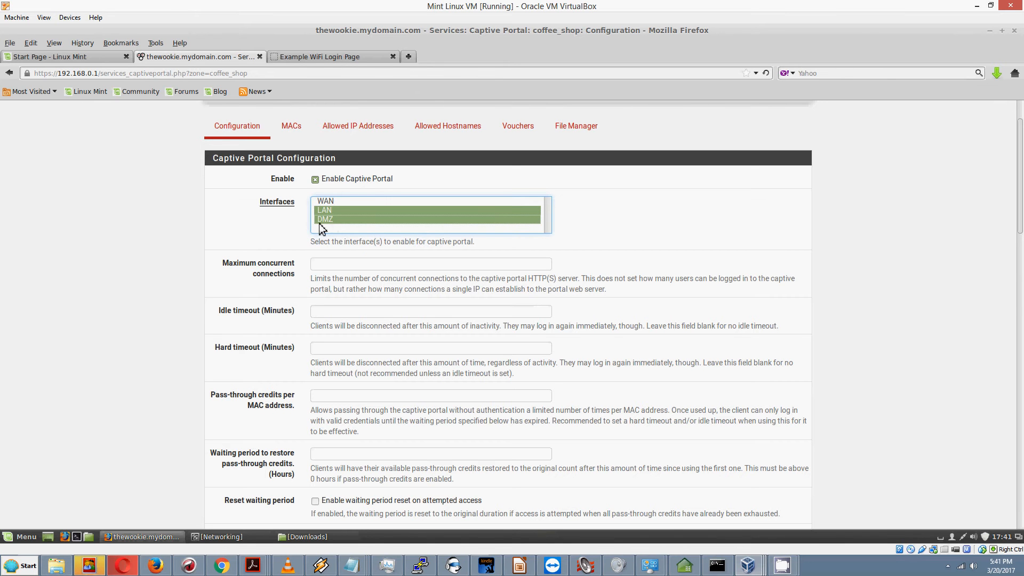
{"action": "left_click", "coordinate": [329, 220]}
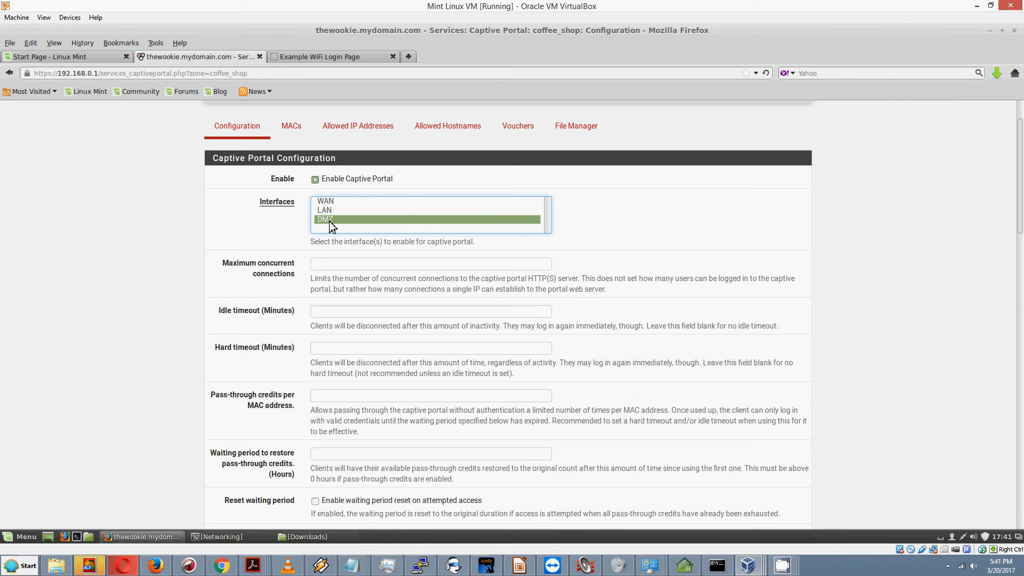
{"action": "left_click", "coordinate": [335, 211]}
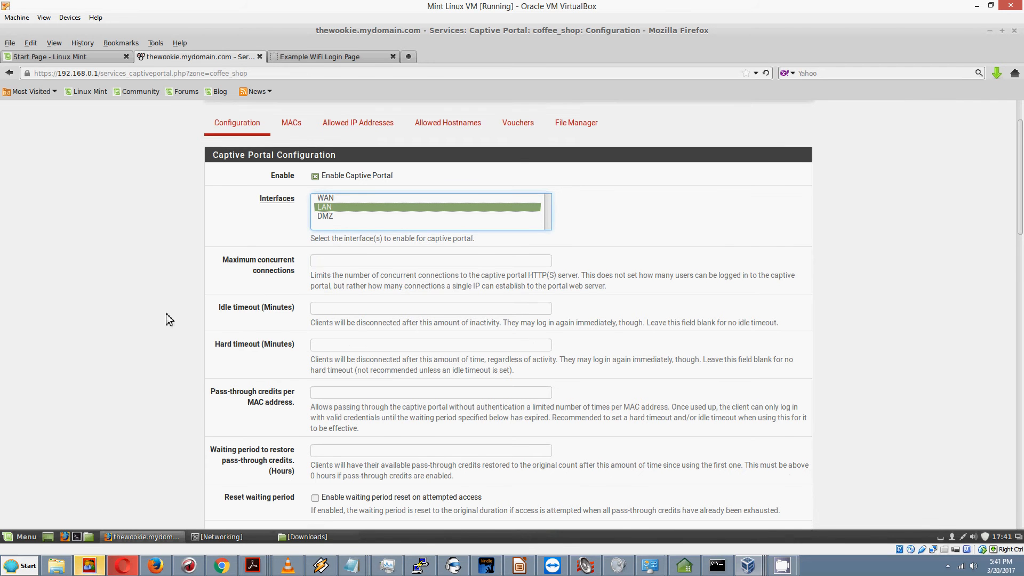
{"action": "scroll", "coordinate": [165, 315], "scroll_direction": "down", "scroll_amount": 2}
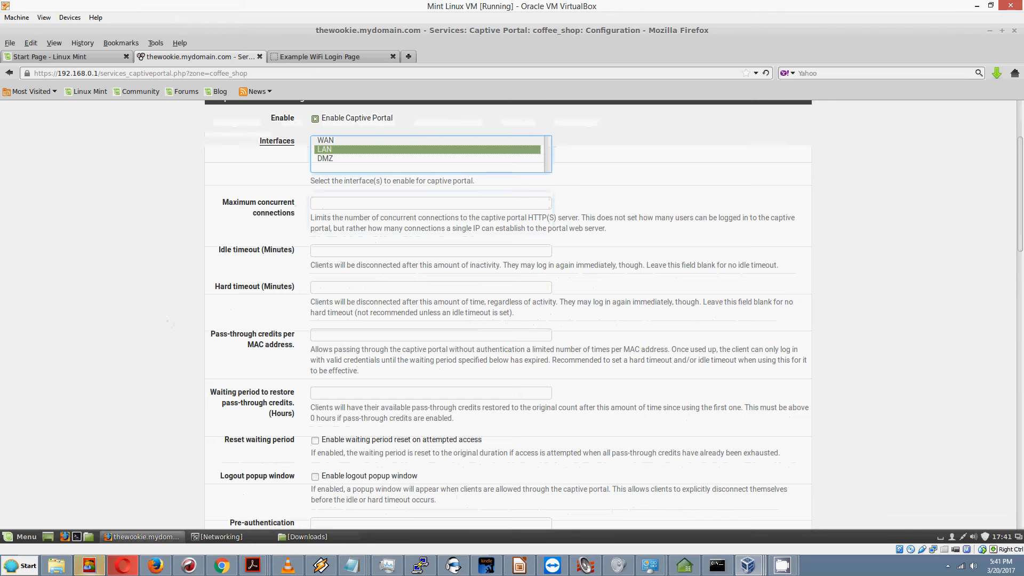
{"action": "left_click", "coordinate": [322, 204]}
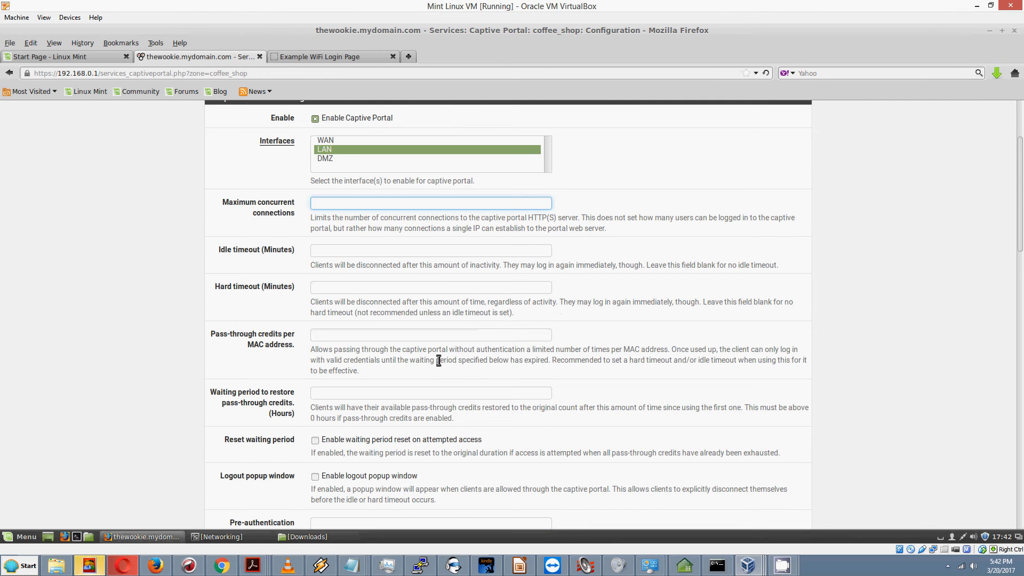
{"action": "scroll", "coordinate": [462, 307], "scroll_direction": "down", "scroll_amount": 3}
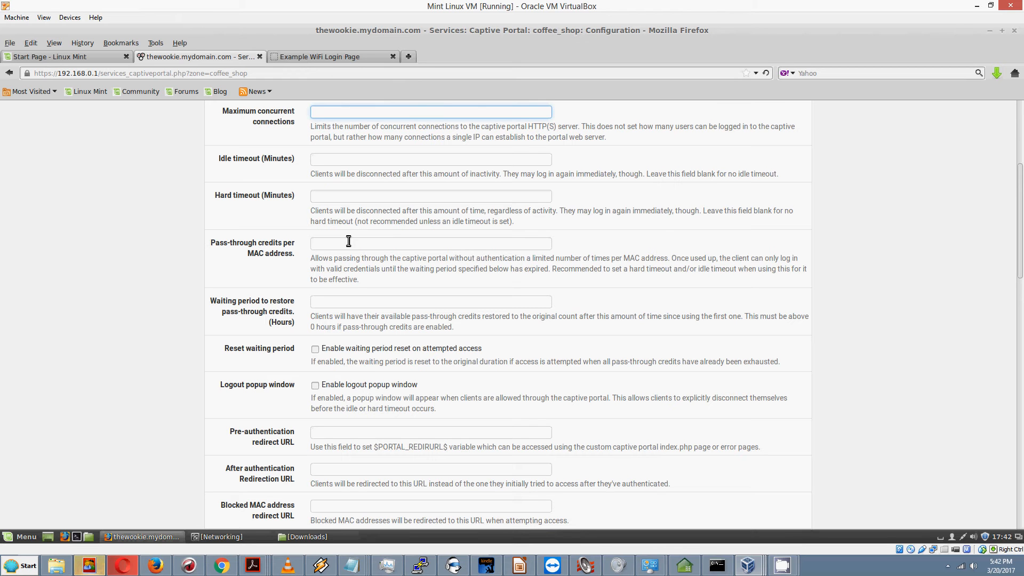
{"action": "left_click", "coordinate": [349, 247]}
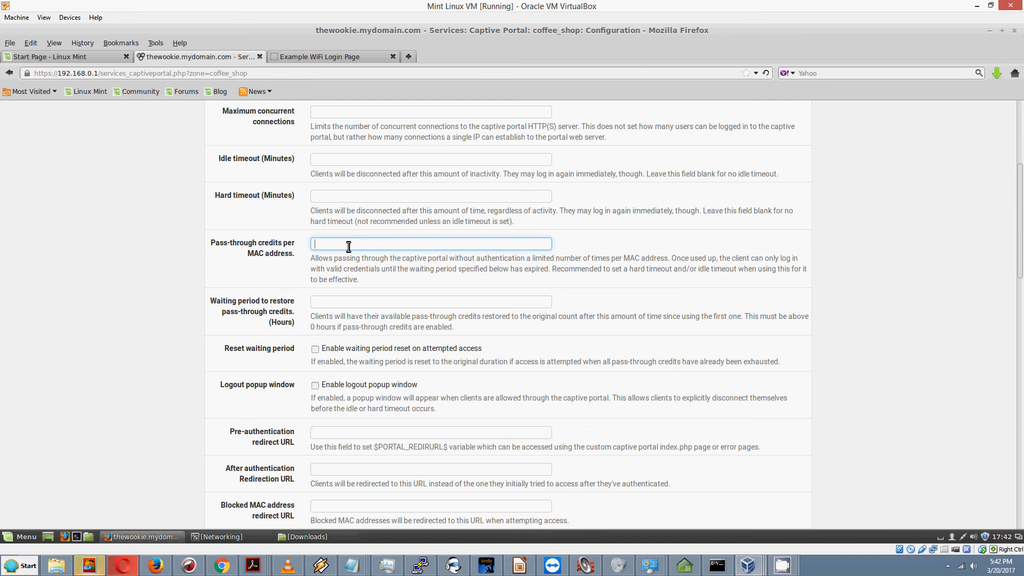
{"action": "left_click", "coordinate": [343, 325]}
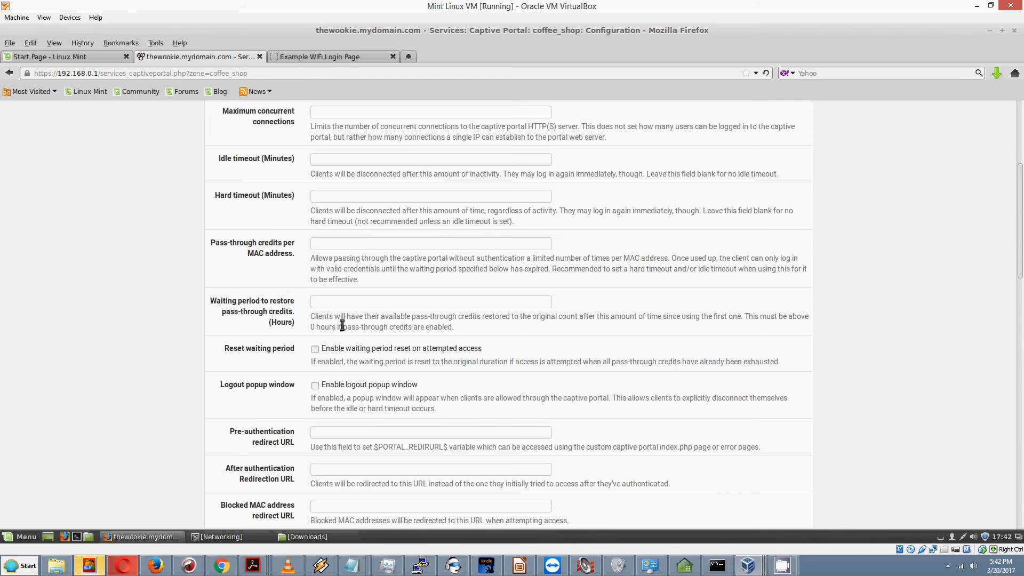
{"action": "scroll", "coordinate": [342, 326], "scroll_direction": "down", "scroll_amount": 6}
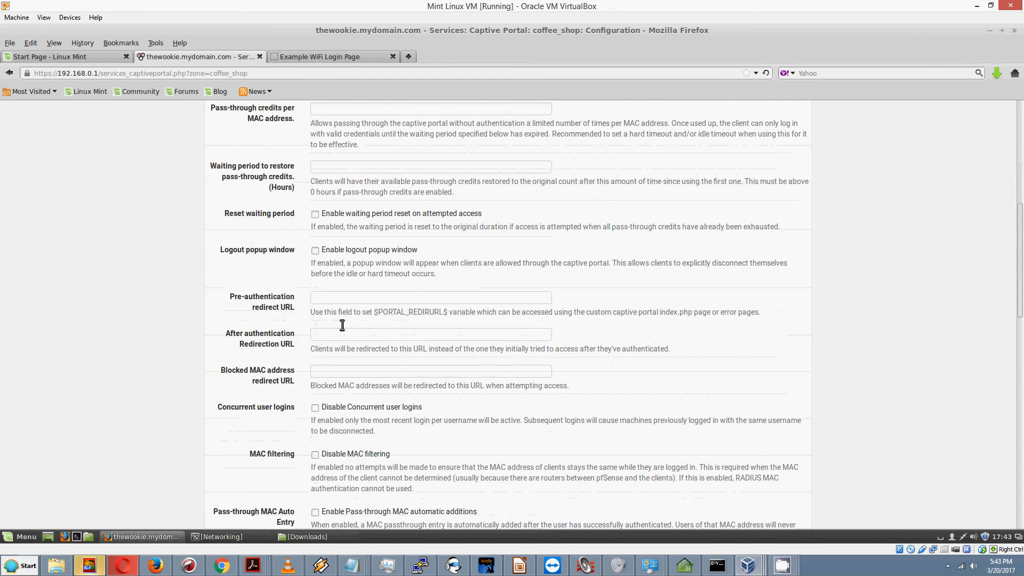
{"action": "scroll", "coordinate": [342, 325], "scroll_direction": "down", "scroll_amount": 13}
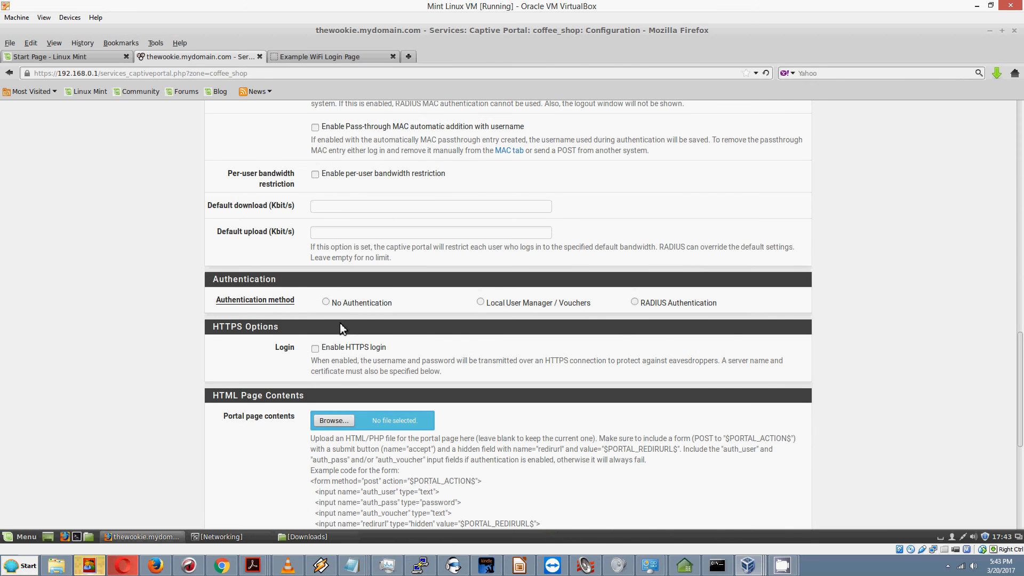
{"action": "scroll", "coordinate": [342, 326], "scroll_direction": "up", "scroll_amount": 3}
{"action": "scroll", "coordinate": [342, 326], "scroll_direction": "down", "scroll_amount": 5}
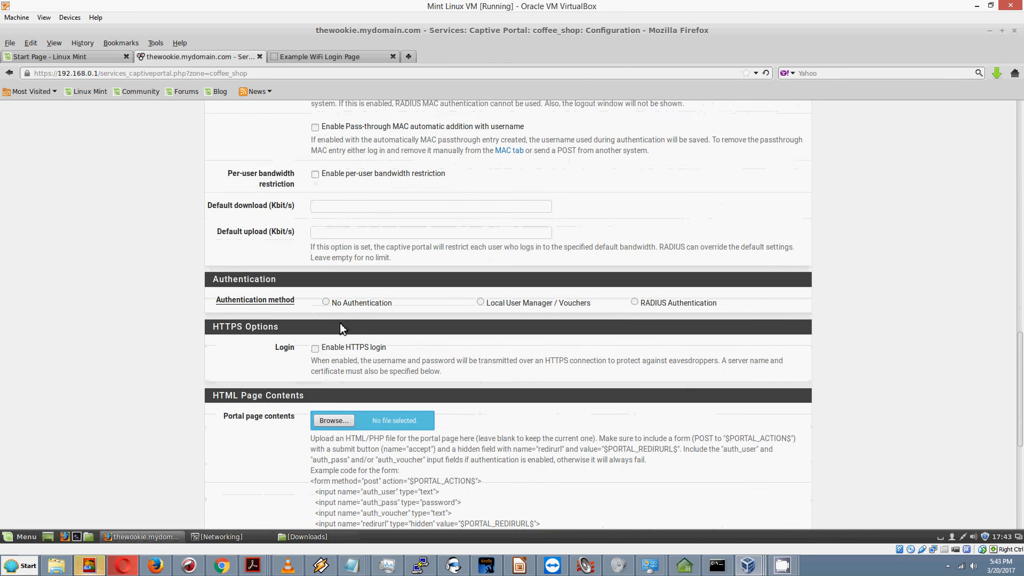
{"action": "scroll", "coordinate": [341, 323], "scroll_direction": "down", "scroll_amount": 2}
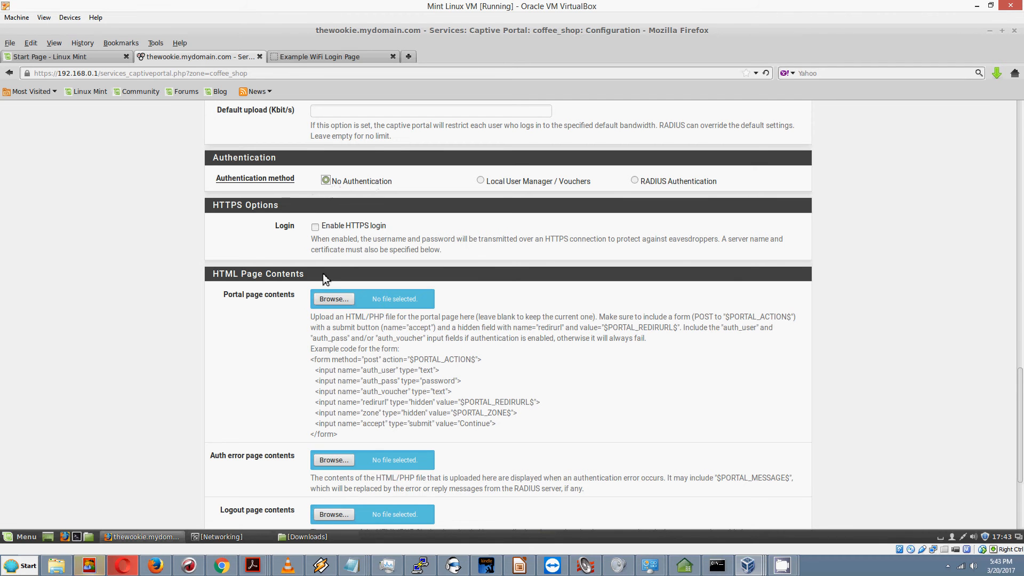
{"action": "scroll", "coordinate": [245, 257], "scroll_direction": "down", "scroll_amount": 2}
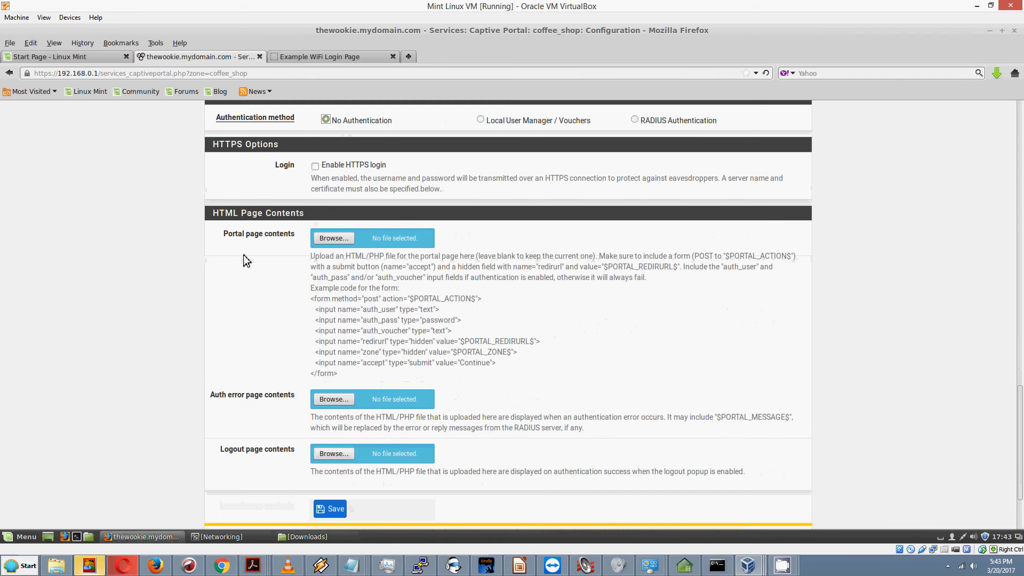
Step: Choose portal.html from Downloads as the Portal page contents file
{"action": "left_click", "coordinate": [331, 238]}
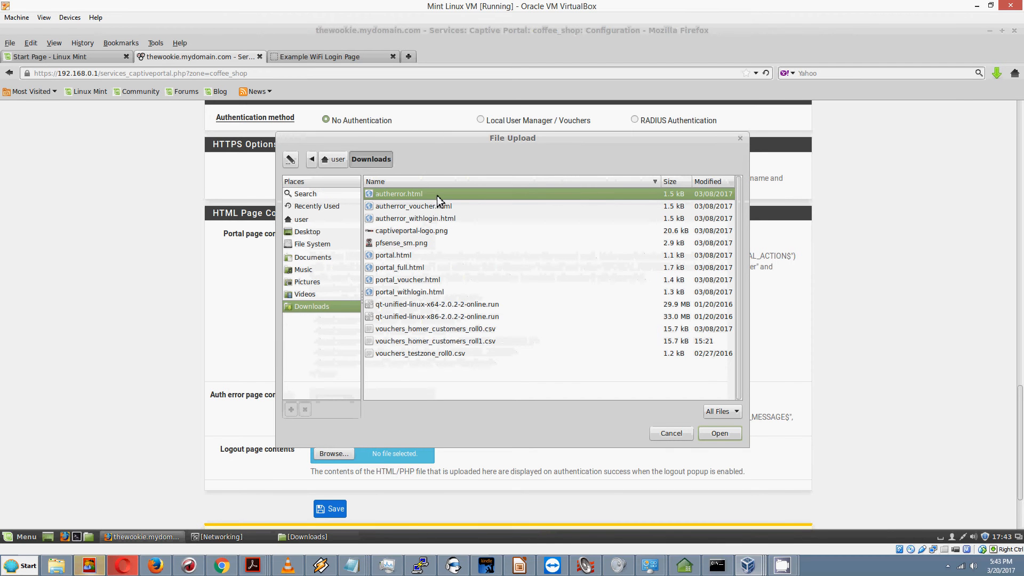
{"action": "left_click", "coordinate": [409, 257]}
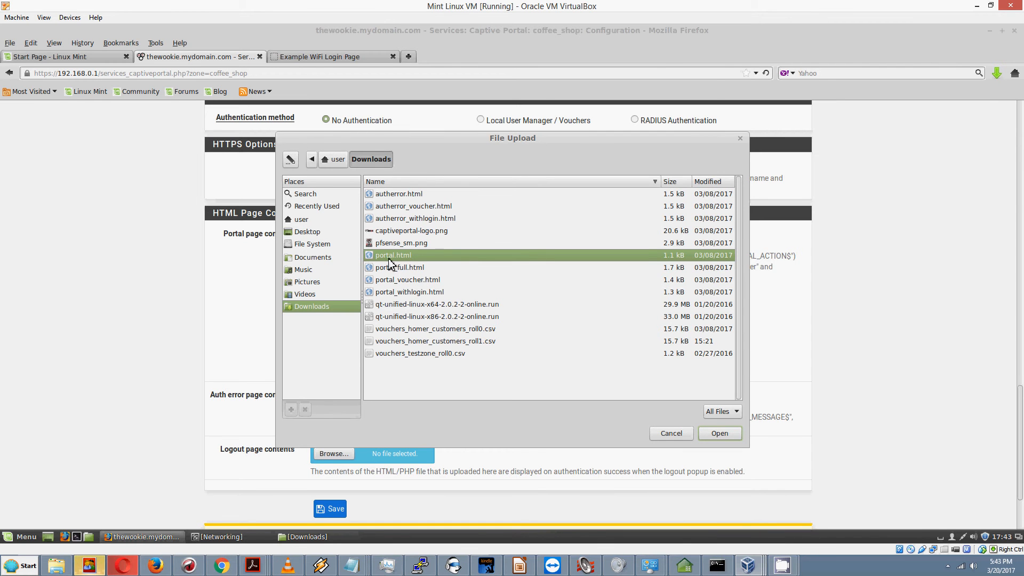
{"action": "left_click", "coordinate": [719, 433]}
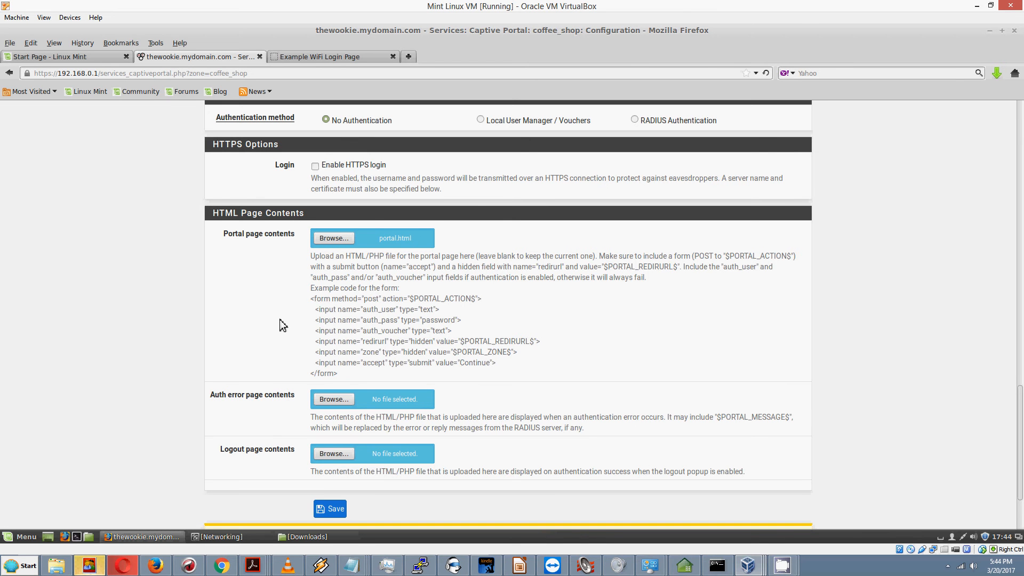
{"action": "scroll", "coordinate": [283, 325], "scroll_direction": "down", "scroll_amount": 1}
{"action": "scroll", "coordinate": [282, 325], "scroll_direction": "up", "scroll_amount": 1}
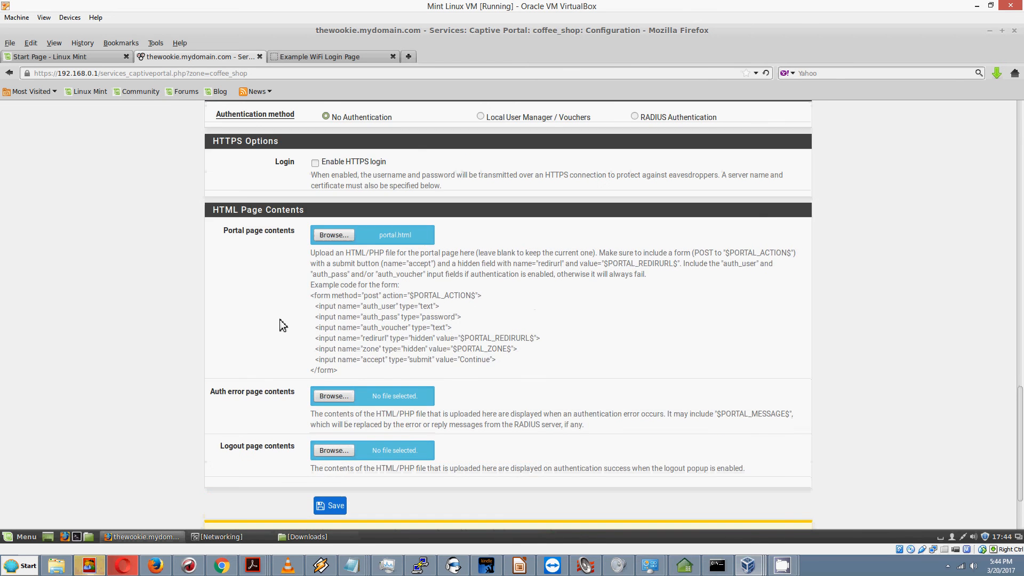
{"action": "scroll", "coordinate": [281, 319], "scroll_direction": "up", "scroll_amount": 10}
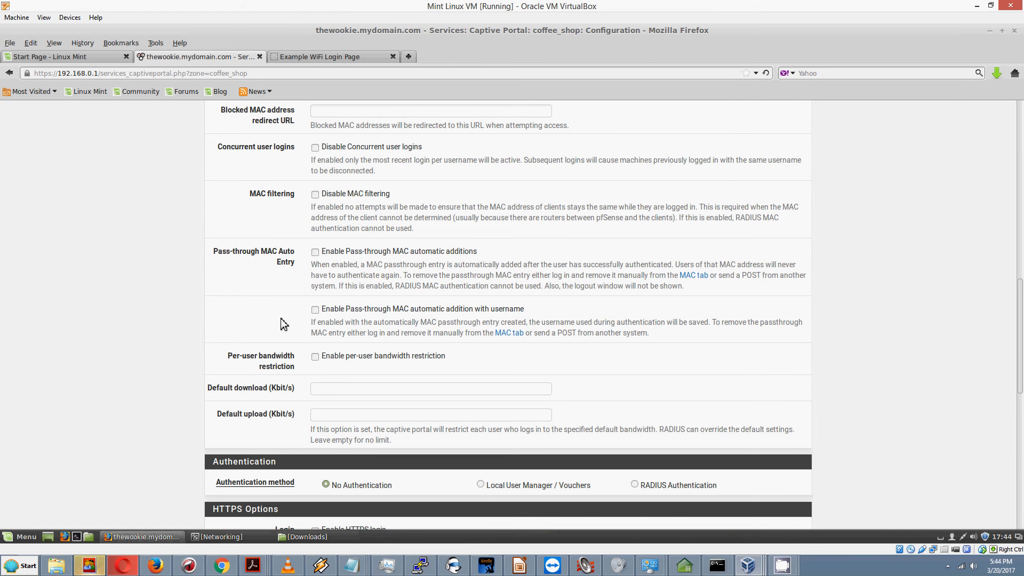
{"action": "scroll", "coordinate": [281, 319], "scroll_direction": "up", "scroll_amount": 3}
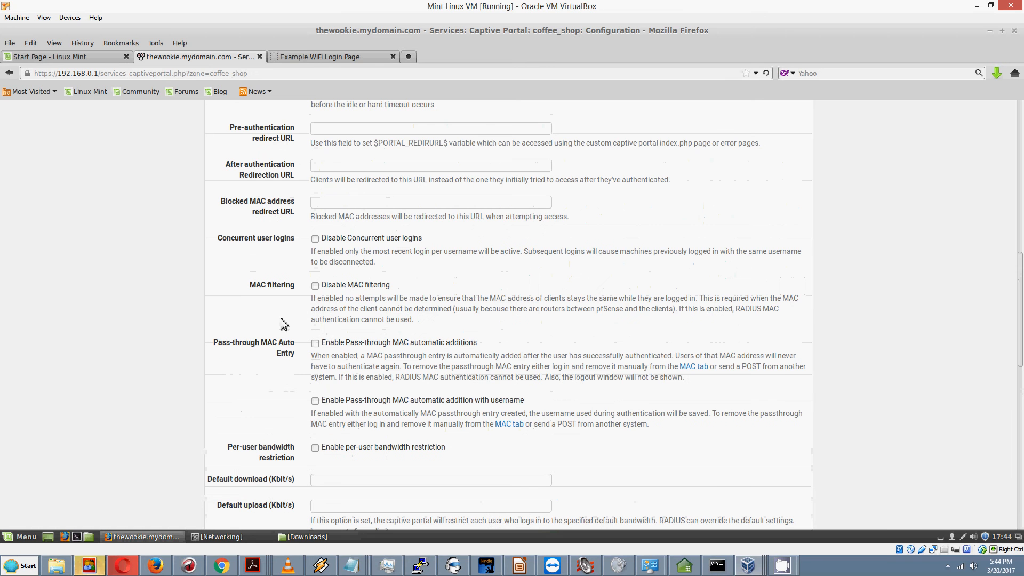
{"action": "scroll", "coordinate": [281, 318], "scroll_direction": "up", "scroll_amount": 1}
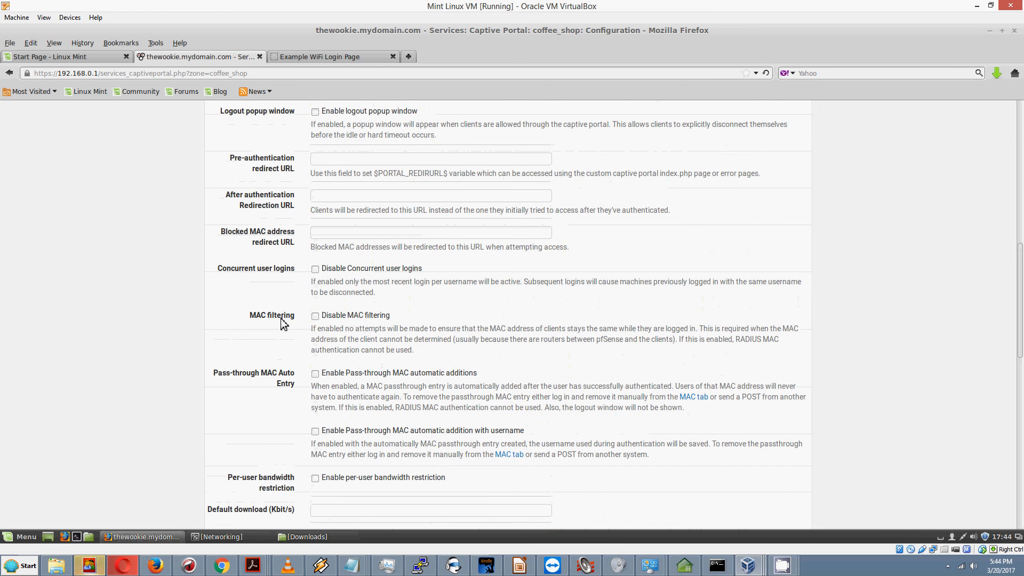
{"action": "scroll", "coordinate": [280, 318], "scroll_direction": "down", "scroll_amount": 5}
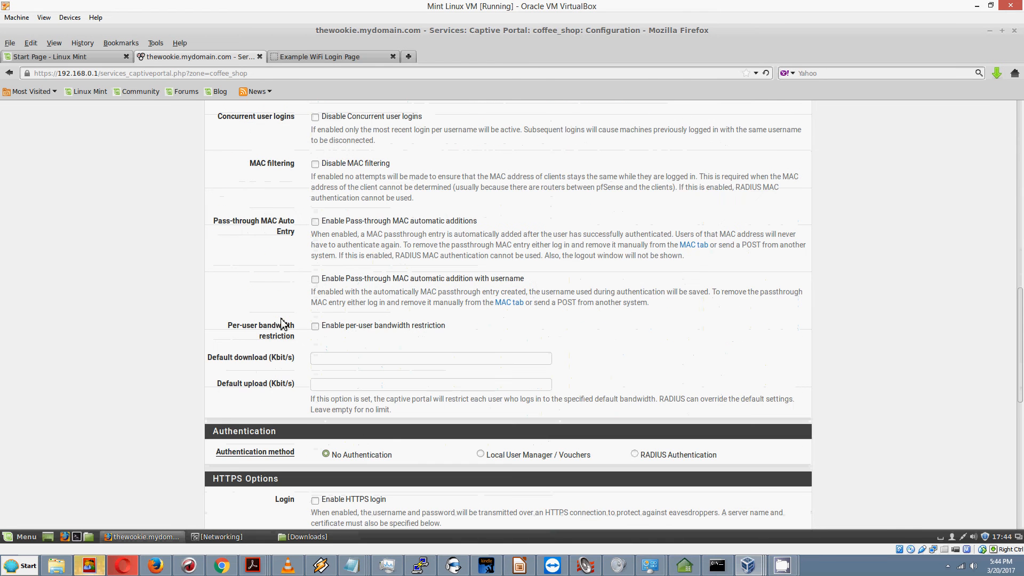
{"action": "scroll", "coordinate": [308, 333], "scroll_direction": "up", "scroll_amount": 3}
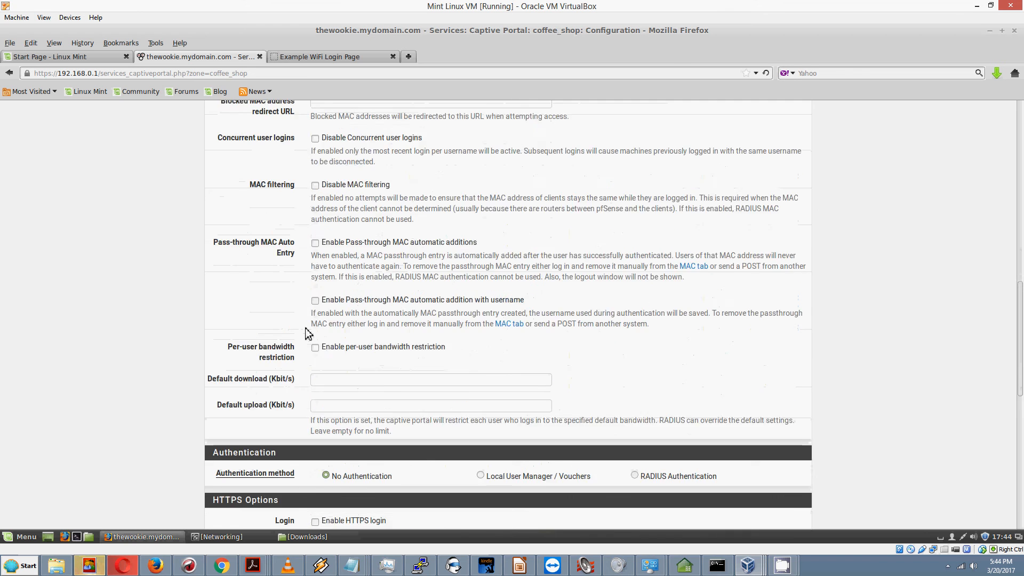
{"action": "scroll", "coordinate": [308, 334], "scroll_direction": "up", "scroll_amount": 3}
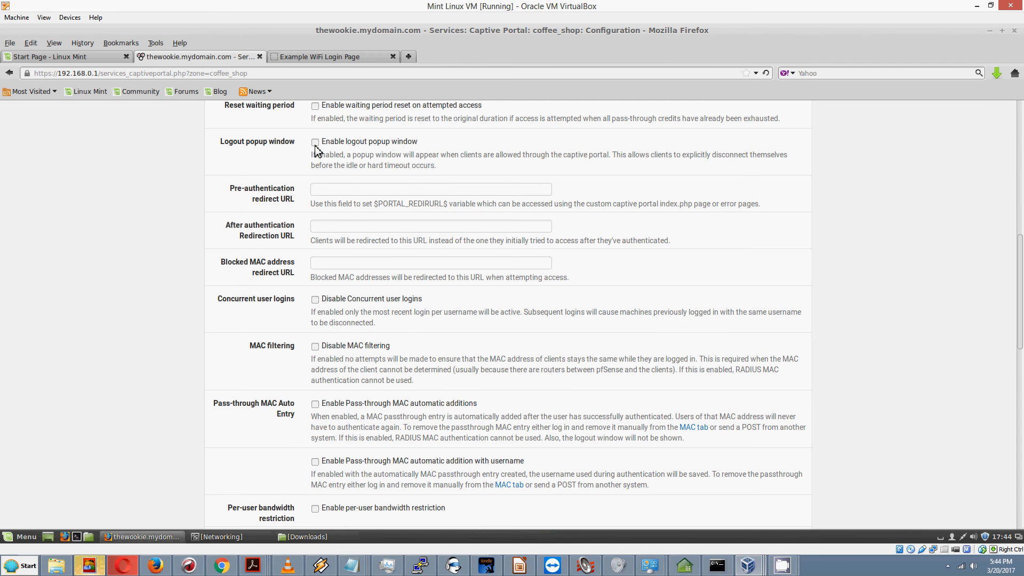
{"action": "scroll", "coordinate": [181, 243], "scroll_direction": "down", "scroll_amount": 5}
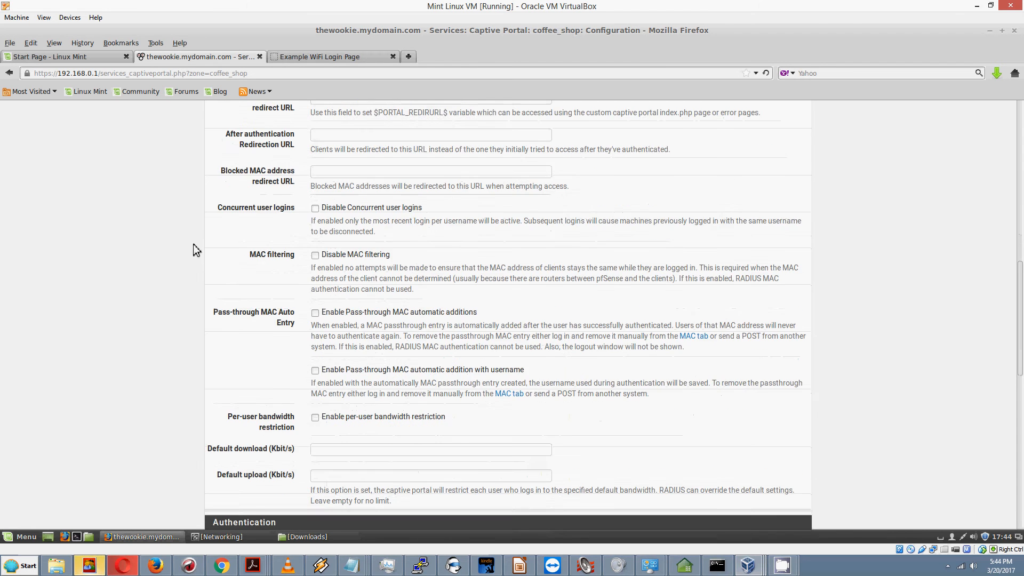
{"action": "scroll", "coordinate": [203, 251], "scroll_direction": "down", "scroll_amount": 6}
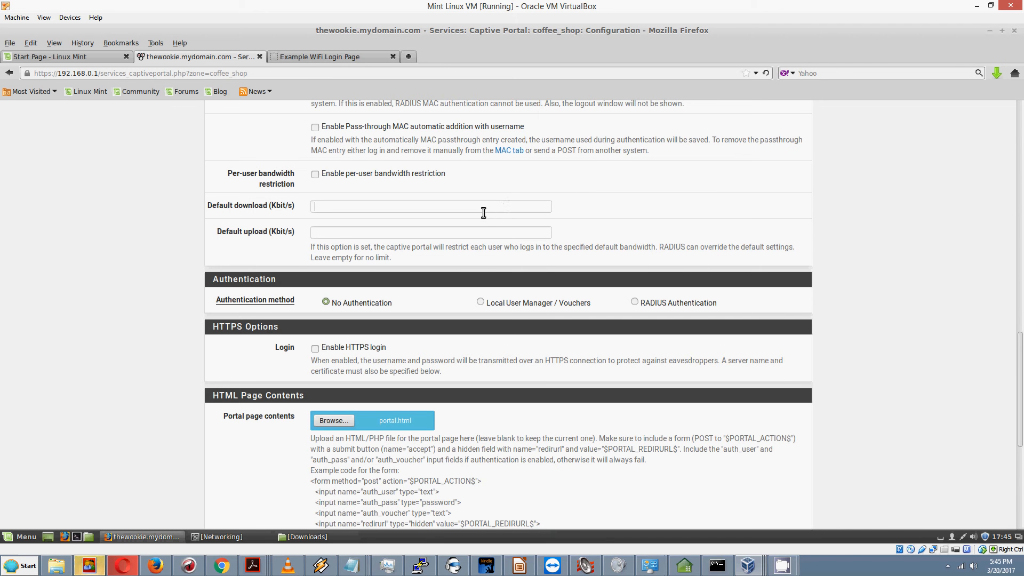
{"action": "left_click", "coordinate": [482, 208]}
{"action": "scroll", "coordinate": [468, 271], "scroll_direction": "down", "scroll_amount": 2}
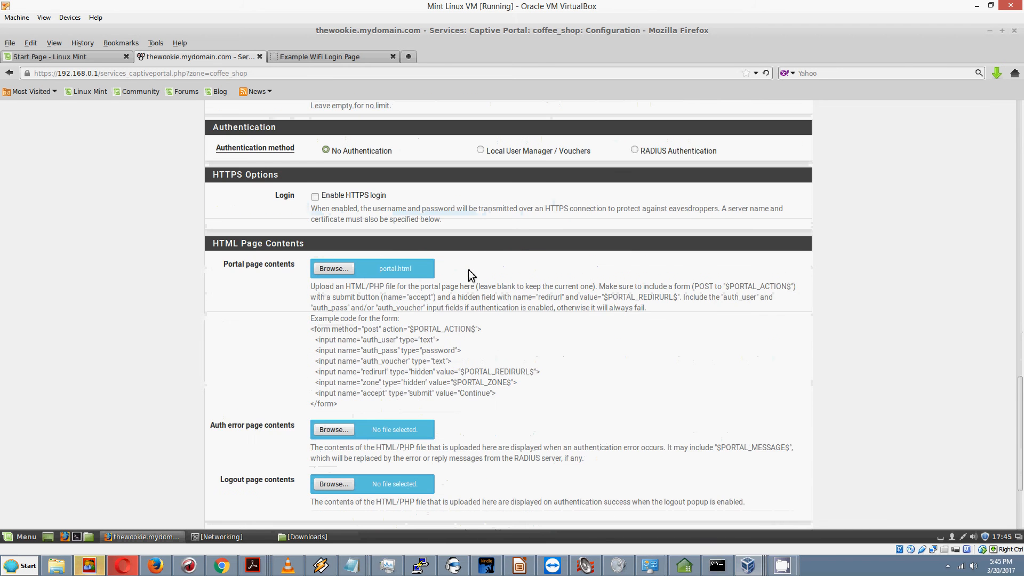
{"action": "scroll", "coordinate": [468, 271], "scroll_direction": "down", "scroll_amount": 6}
{"action": "scroll", "coordinate": [469, 270], "scroll_direction": "down", "scroll_amount": 1}
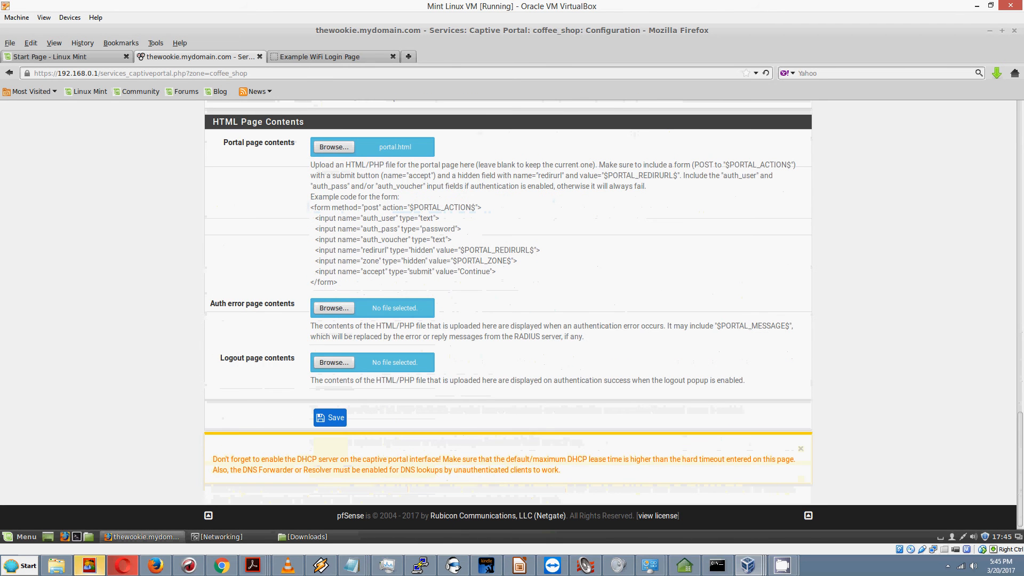
{"action": "scroll", "coordinate": [468, 270], "scroll_direction": "up", "scroll_amount": 7}
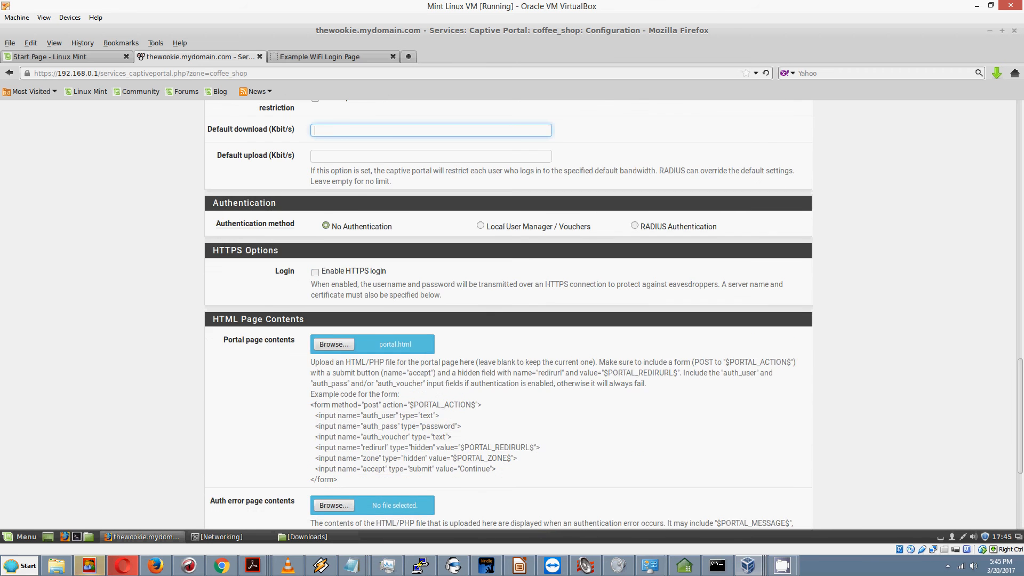
{"action": "scroll", "coordinate": [469, 270], "scroll_direction": "up", "scroll_amount": 3}
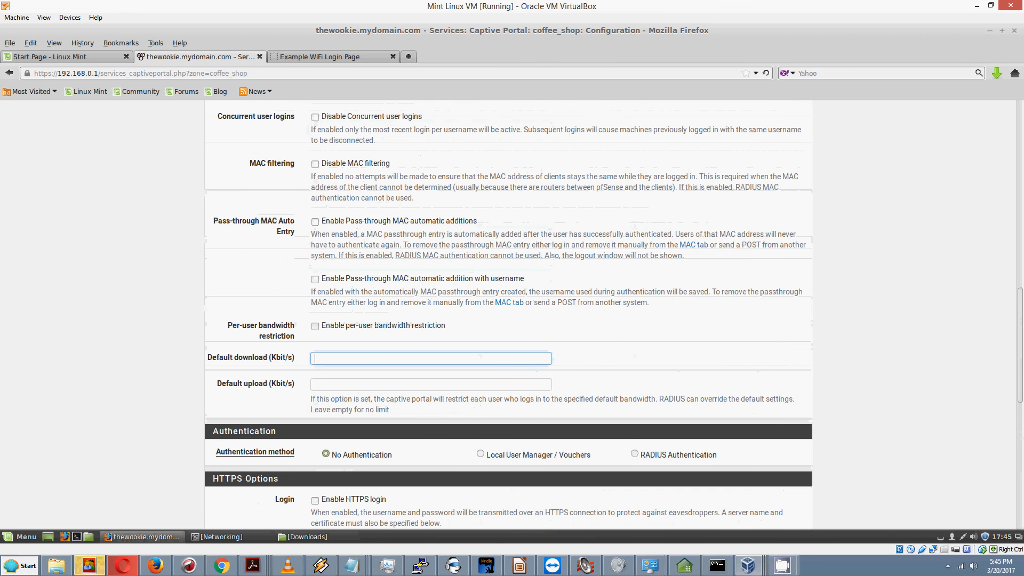
{"action": "scroll", "coordinate": [468, 270], "scroll_direction": "up", "scroll_amount": 15}
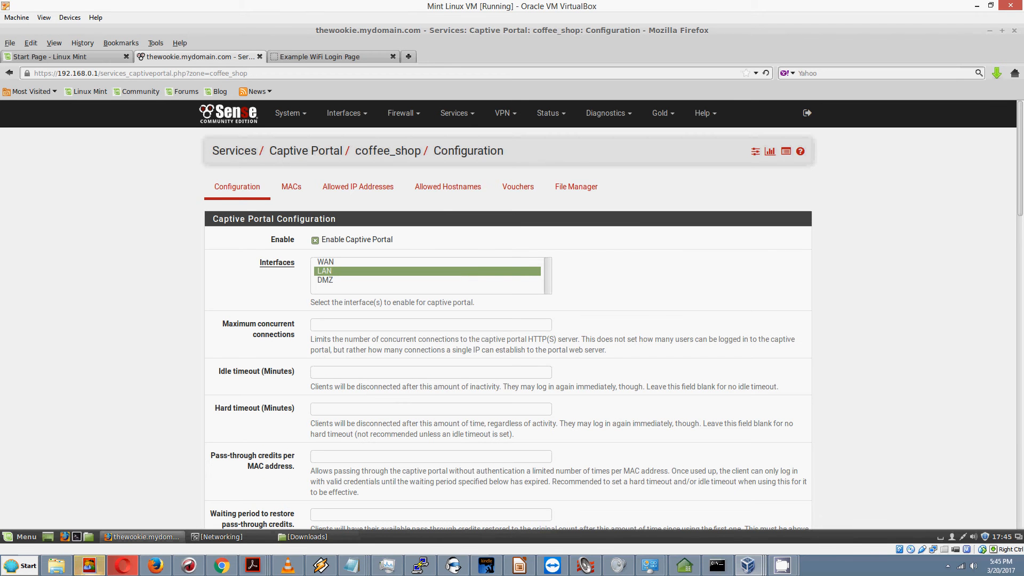
{"action": "left_click_drag", "start_coordinate": [1022, 199], "coordinate": [1022, 199]}
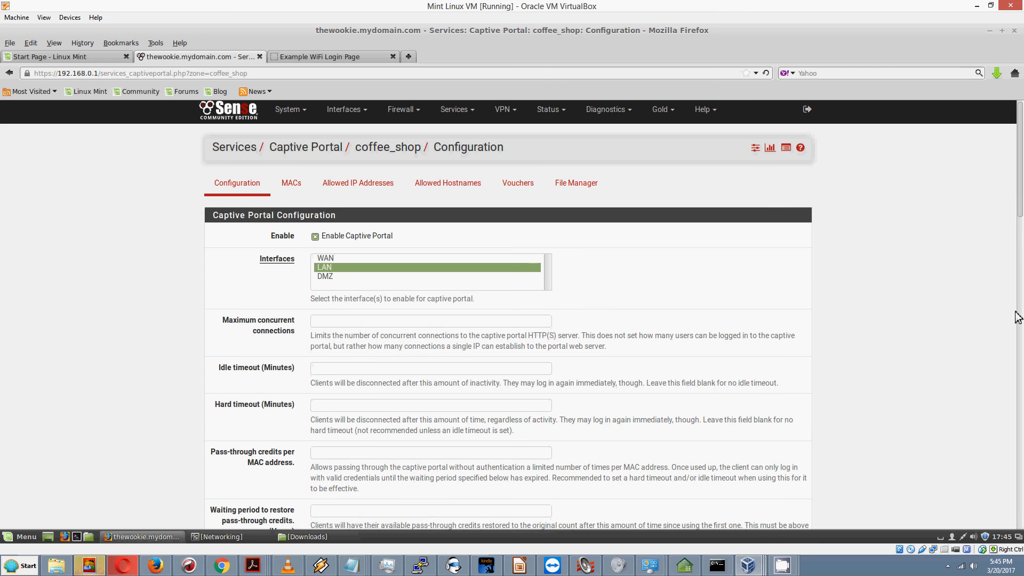
{"action": "left_click_drag", "start_coordinate": [1019, 205], "coordinate": [1019, 451]}
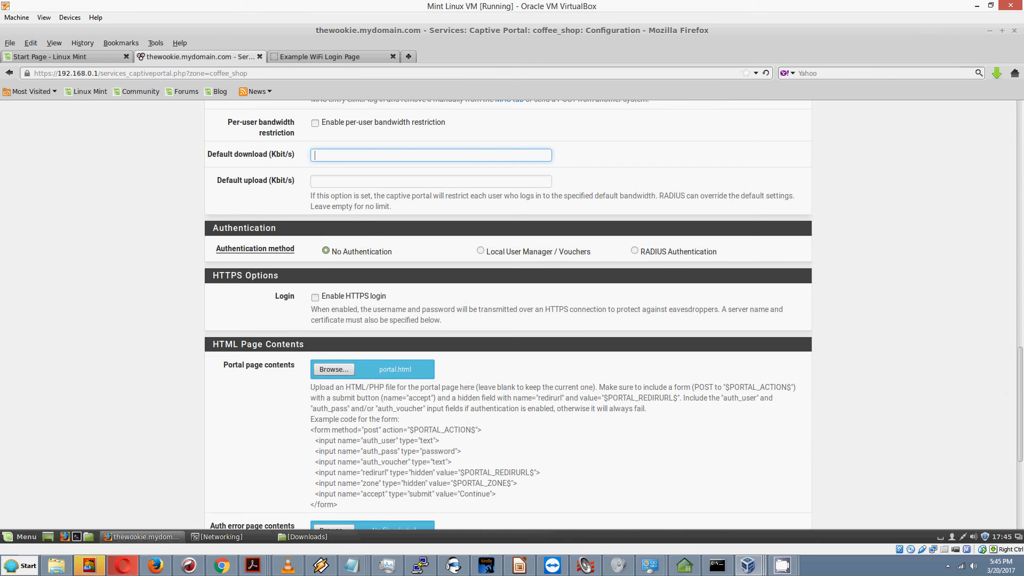
{"action": "scroll", "coordinate": [1022, 454], "scroll_direction": "down", "scroll_amount": 1}
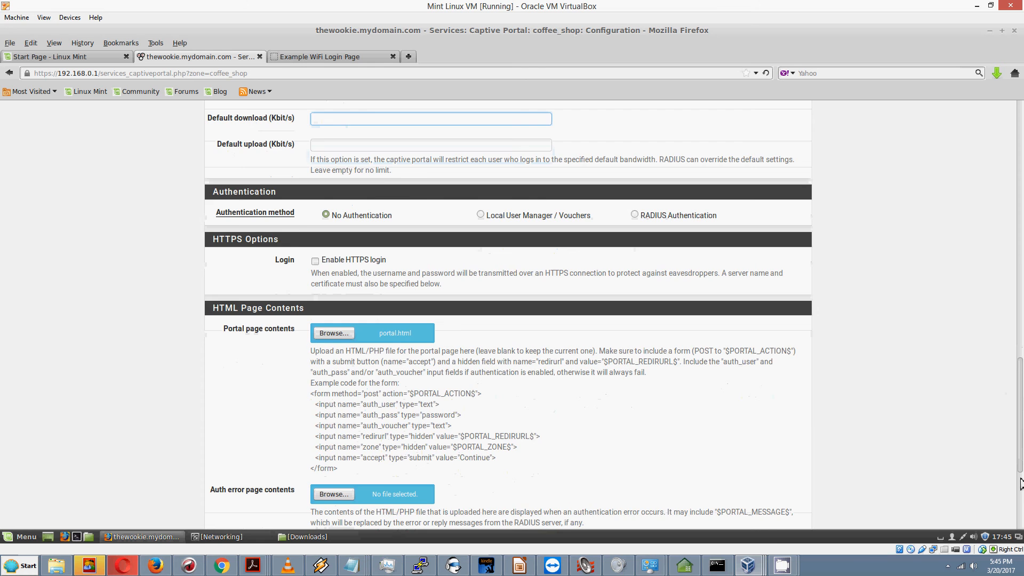
{"action": "scroll", "coordinate": [1021, 483], "scroll_direction": "down", "scroll_amount": 5}
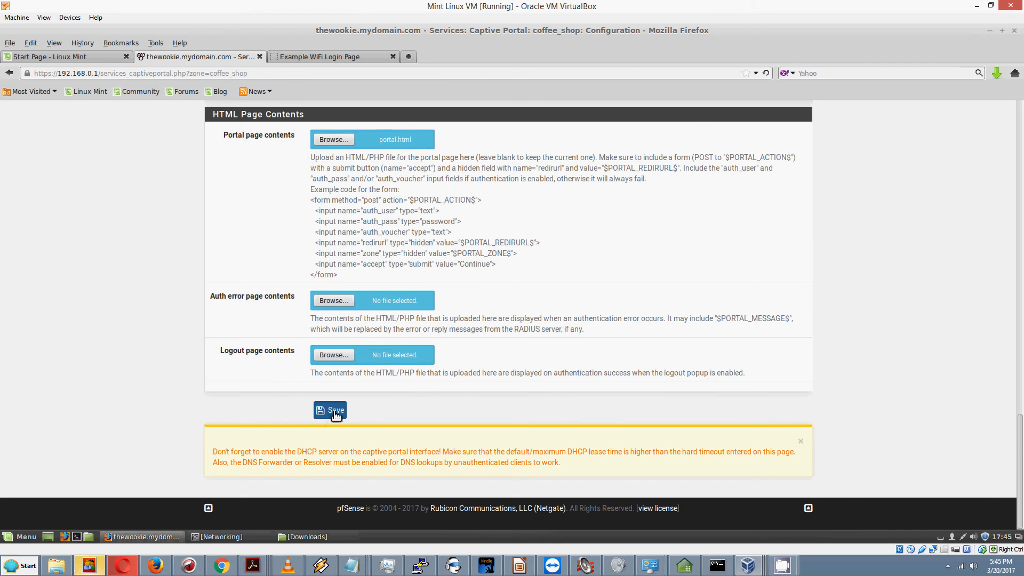
Step: Save the coffee_shop portal configuration and reopen the zone's File Manager
{"action": "left_click", "coordinate": [334, 413]}
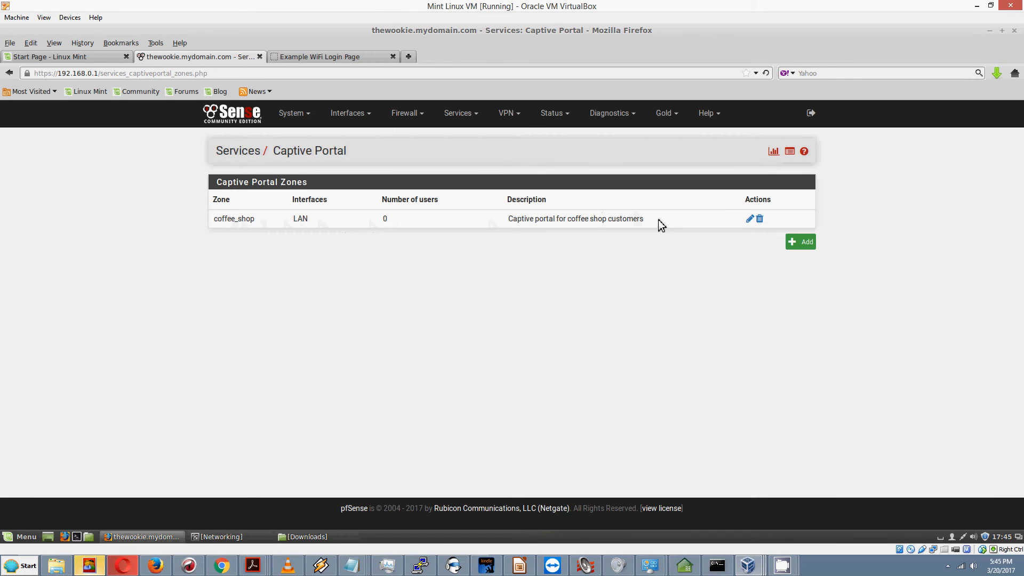
{"action": "left_click", "coordinate": [750, 220]}
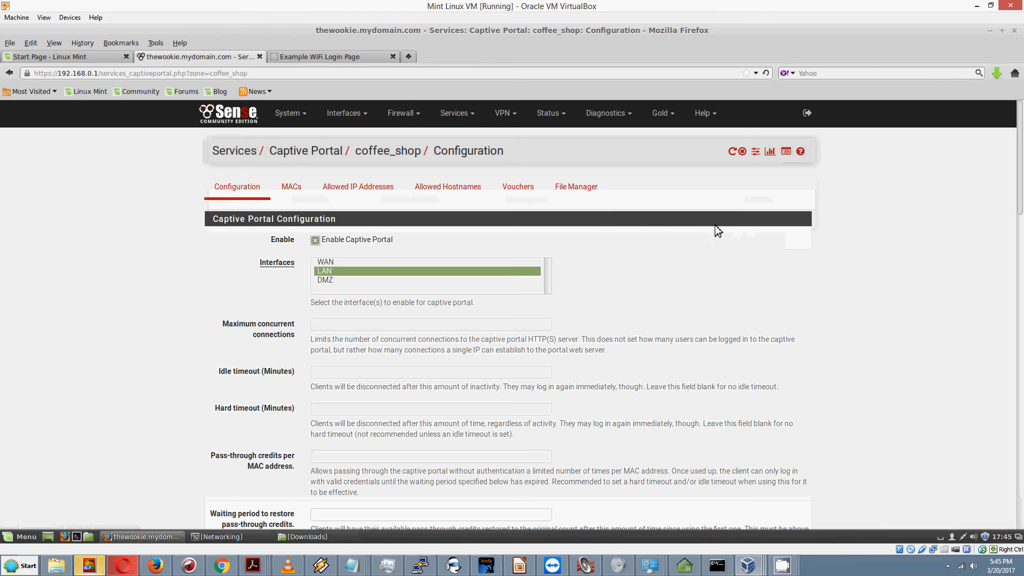
{"action": "left_click", "coordinate": [569, 190]}
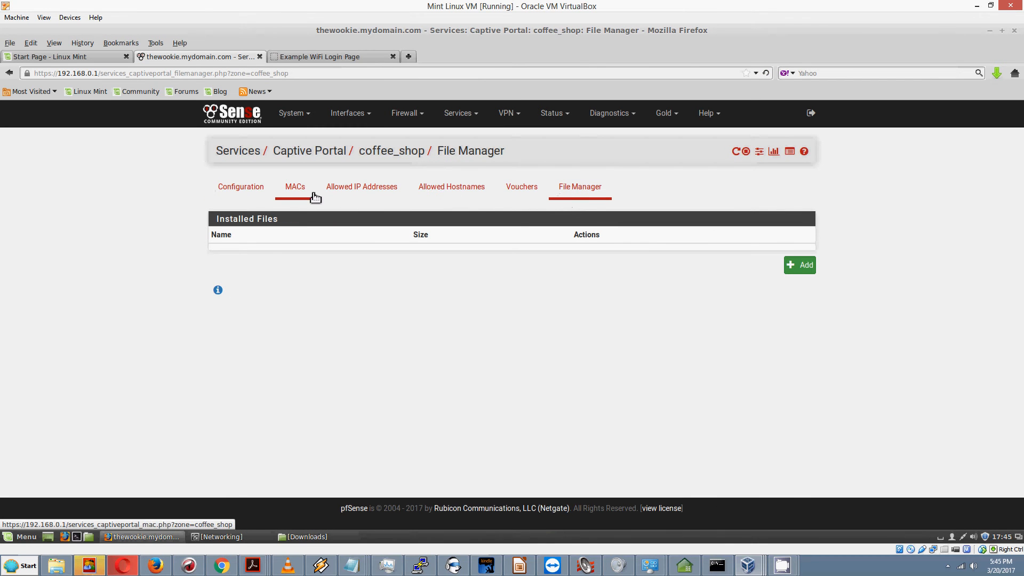
Step: Return to the zone list, edit coffee_shop again, and open its File Manager
{"action": "left_click", "coordinate": [7, 74]}
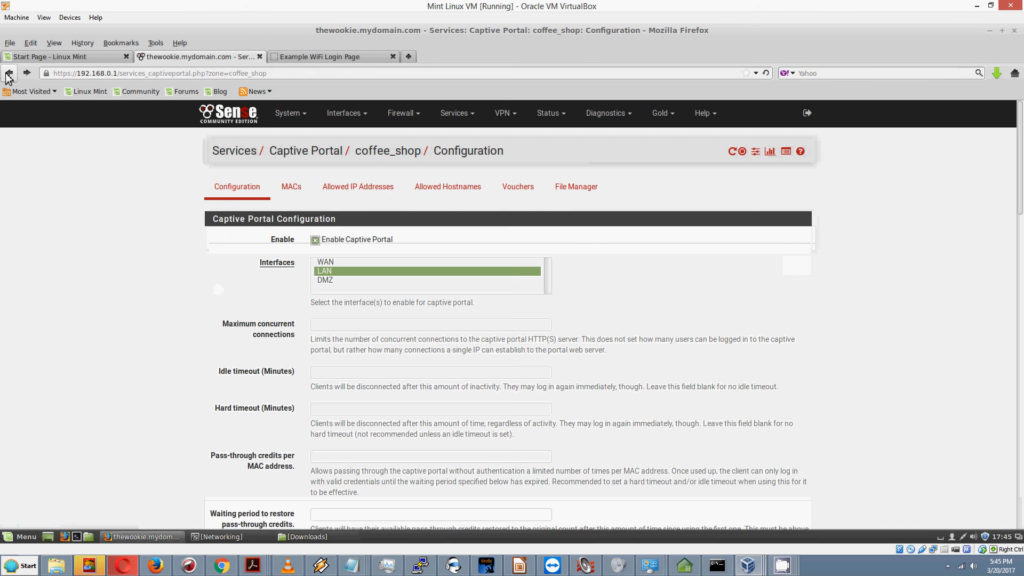
{"action": "left_click", "coordinate": [8, 74]}
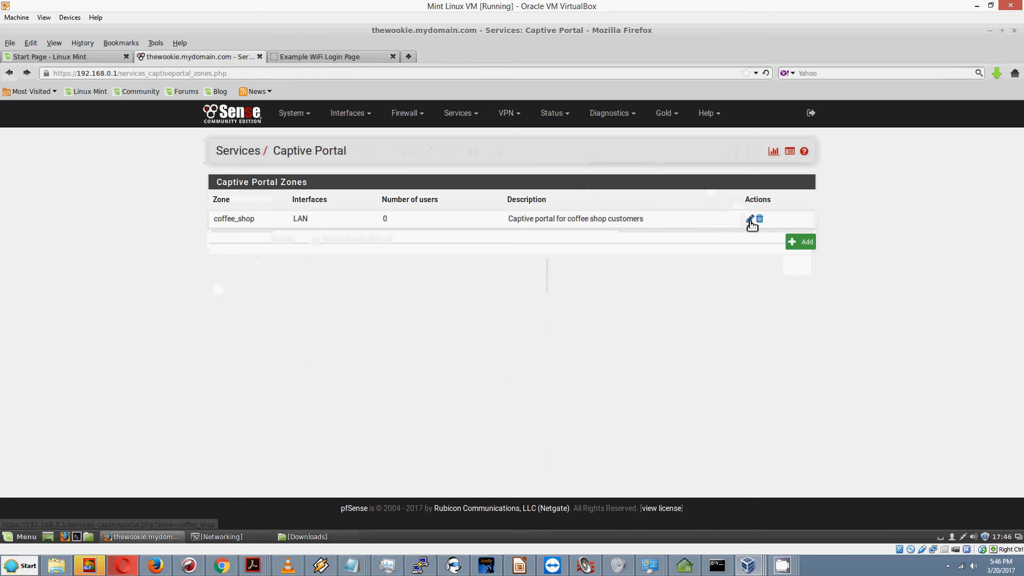
{"action": "left_click", "coordinate": [751, 221]}
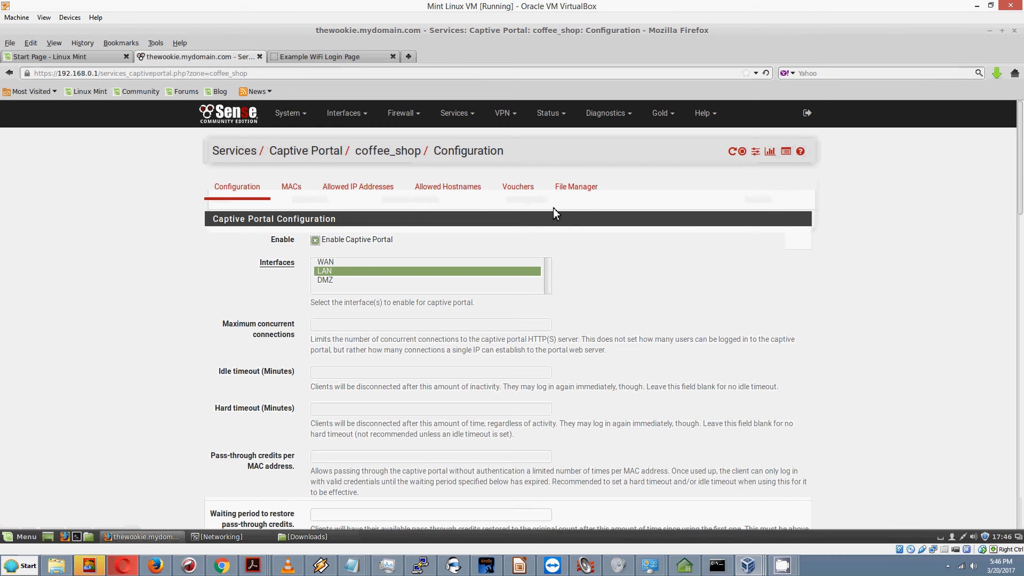
{"action": "left_click", "coordinate": [593, 193]}
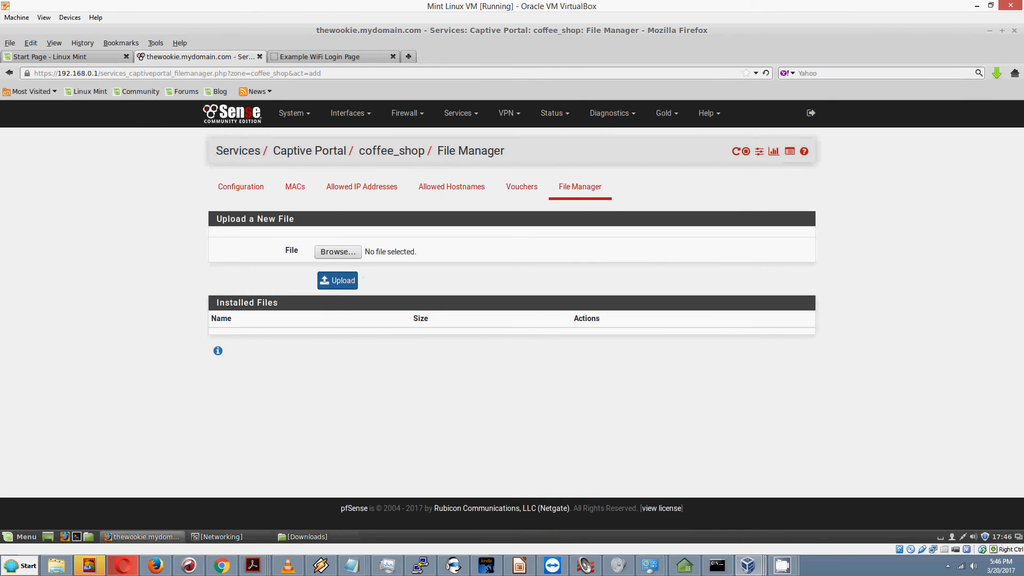
Step: Upload captiveportal-logo.png from Downloads to the File Manager, then launch Terminal
{"action": "left_click", "coordinate": [336, 253]}
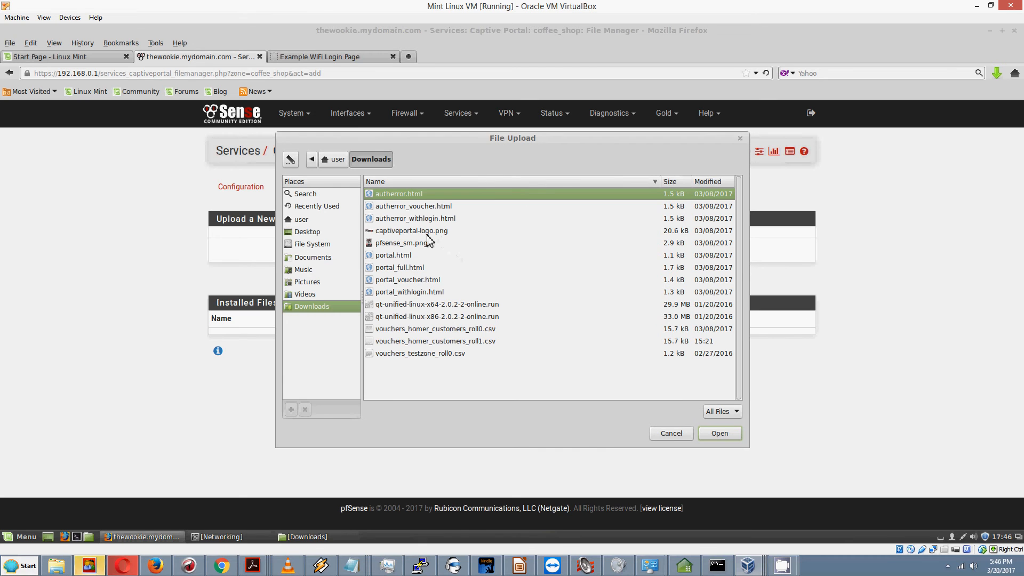
{"action": "left_click", "coordinate": [427, 235]}
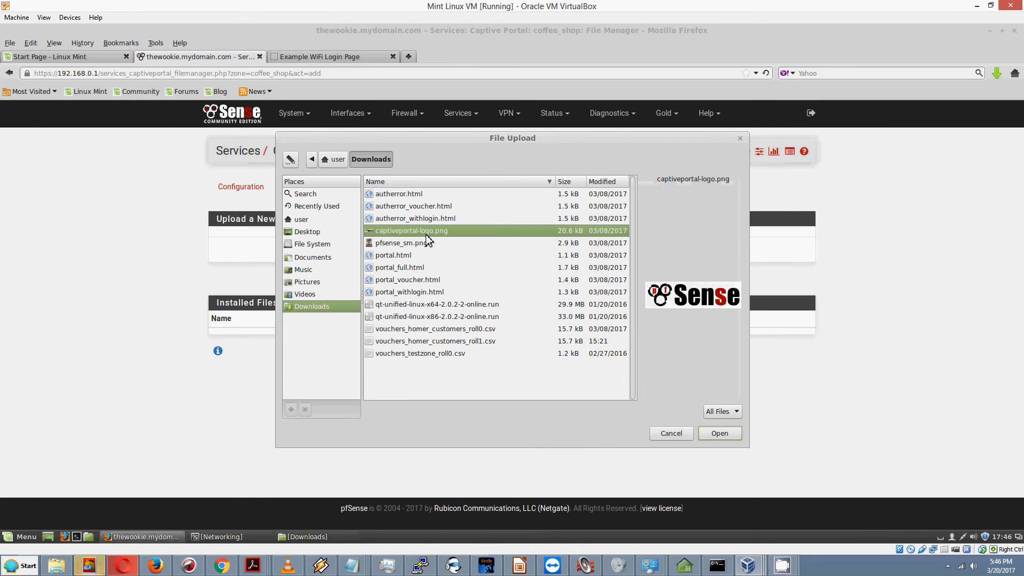
{"action": "left_click", "coordinate": [719, 433]}
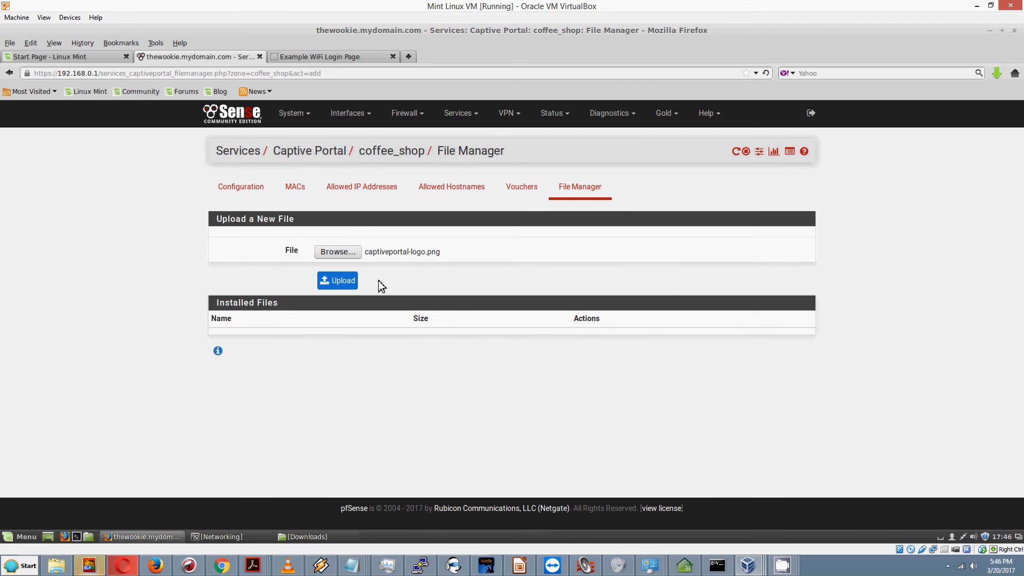
{"action": "left_click", "coordinate": [344, 285]}
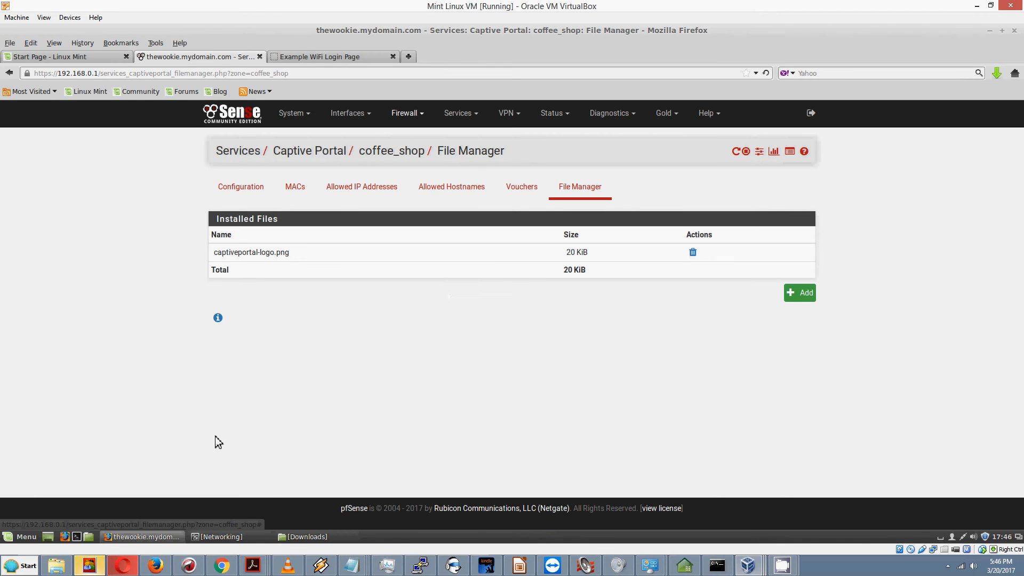
{"action": "left_click", "coordinate": [77, 538]}
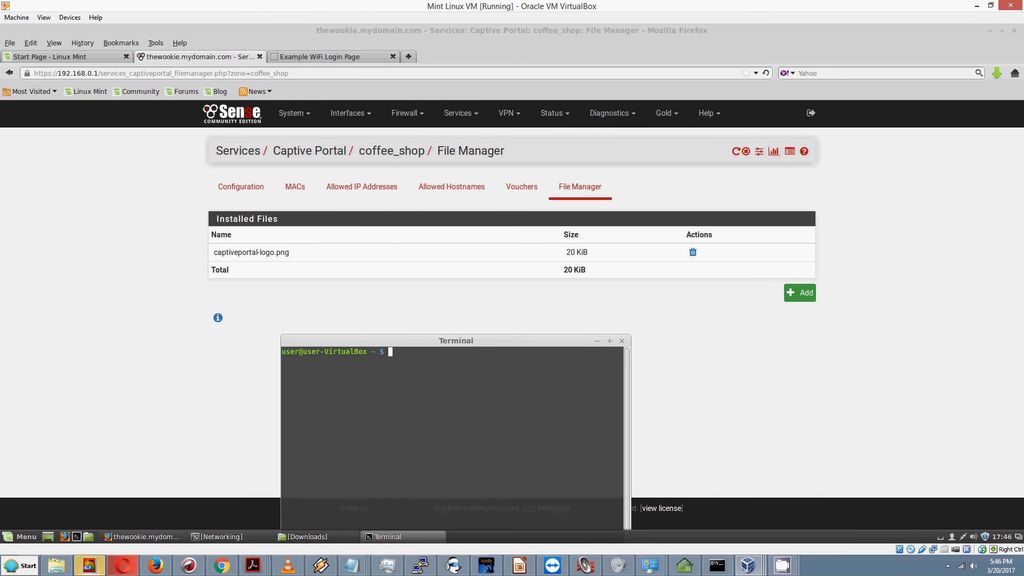
Step: Take eth0 down with 'sudo ifconfig eth0 down', entering the sudo password
{"action": "left_click_drag", "start_coordinate": [464, 311], "coordinate": [456, 274]}
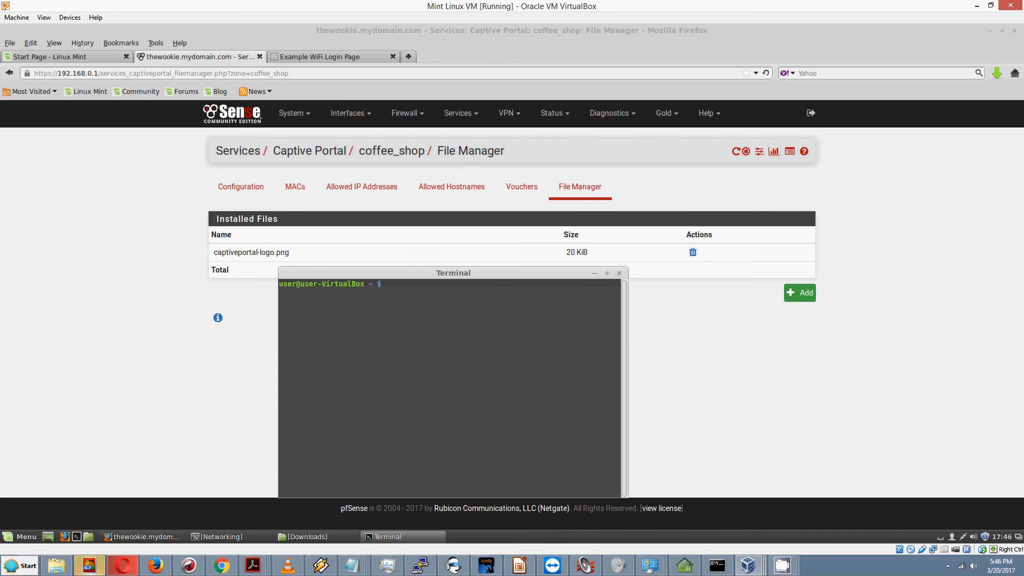
{"action": "type", "text": "irtualBox ~ $ sudo ifconfig e"}
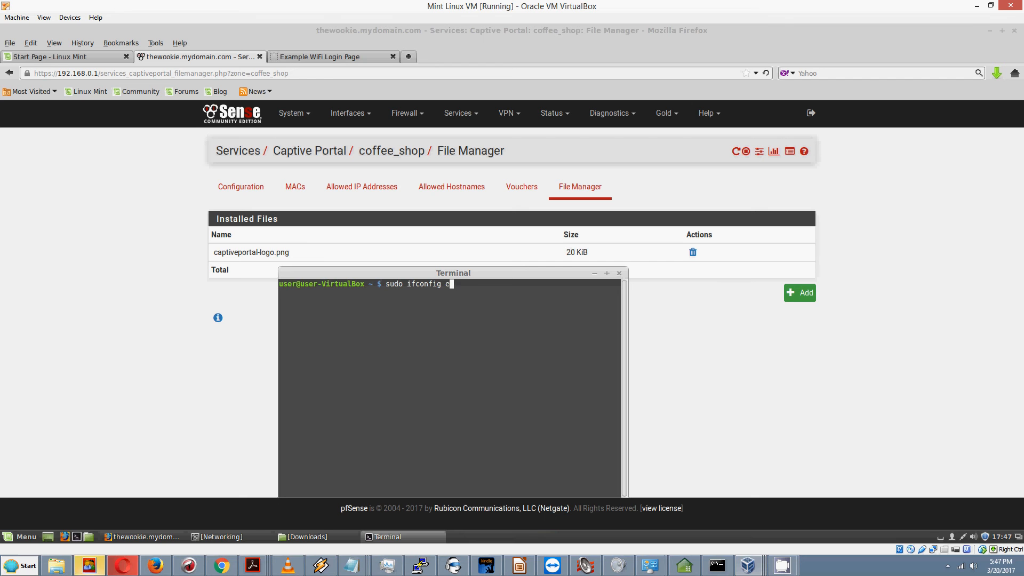
{"action": "type", "text": "th0 down"}
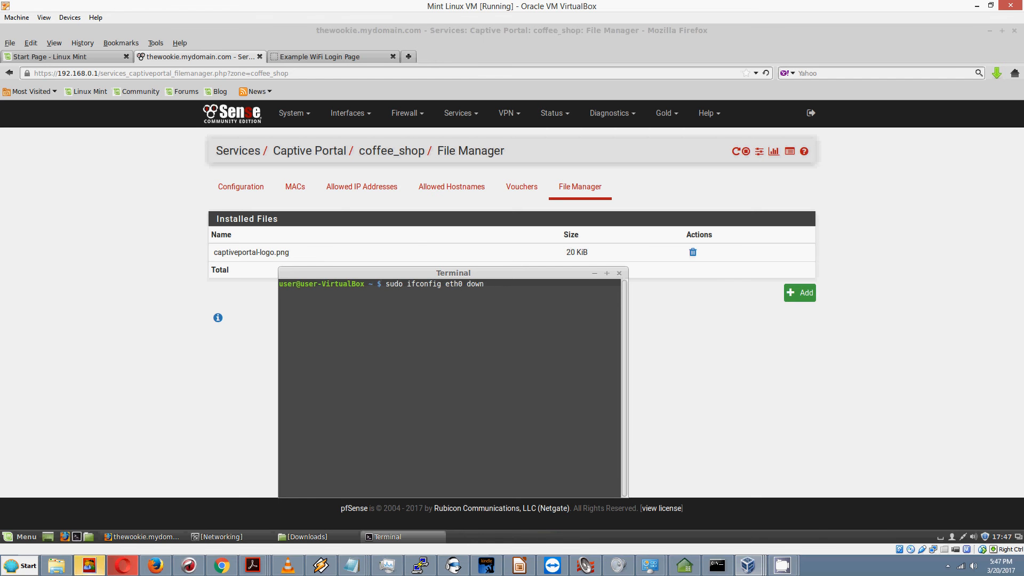
{"action": "key", "text": "Return"}
{"action": "key", "text": "Return"}
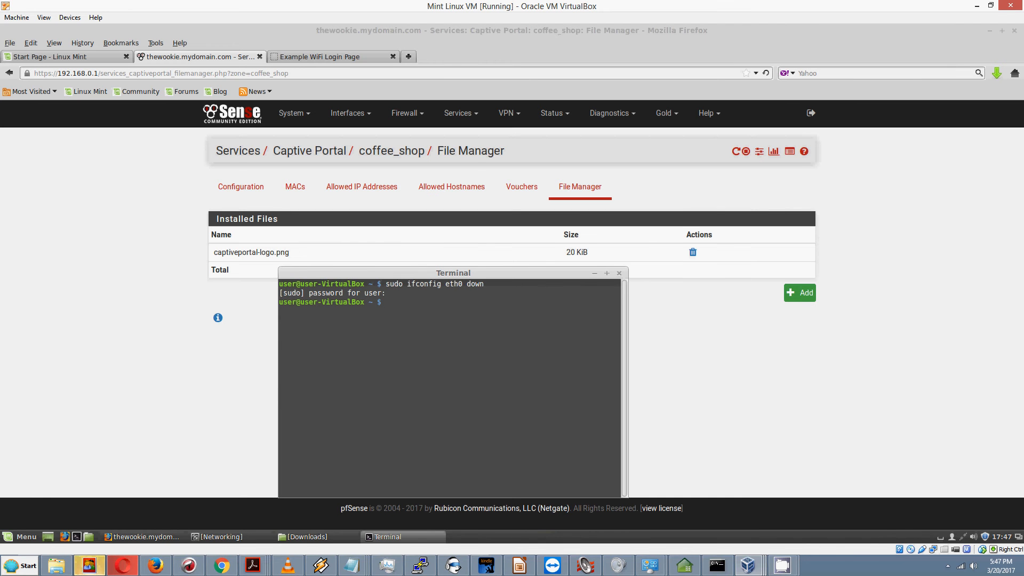
Step: Bring eth0 back up with 'sudo ifconfig eth0 up' and open a new Firefox tab
{"action": "key", "text": "Up"}
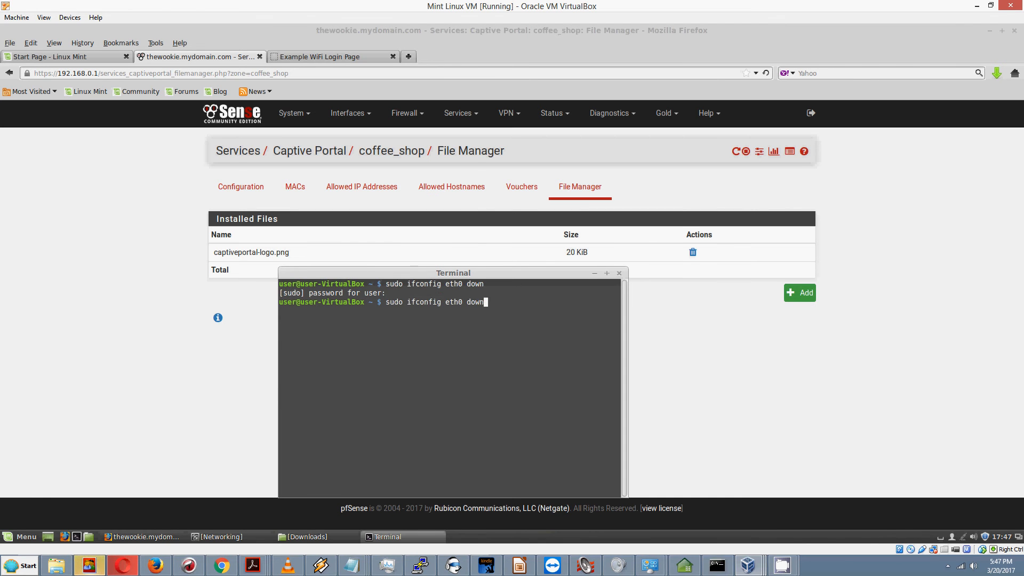
{"action": "key", "text": "BackSpace"}
{"action": "key", "text": "BackSpace"}
{"action": "key", "text": "BackSpace"}
{"action": "key", "text": "BackSpace"}
{"action": "key", "text": "Return"}
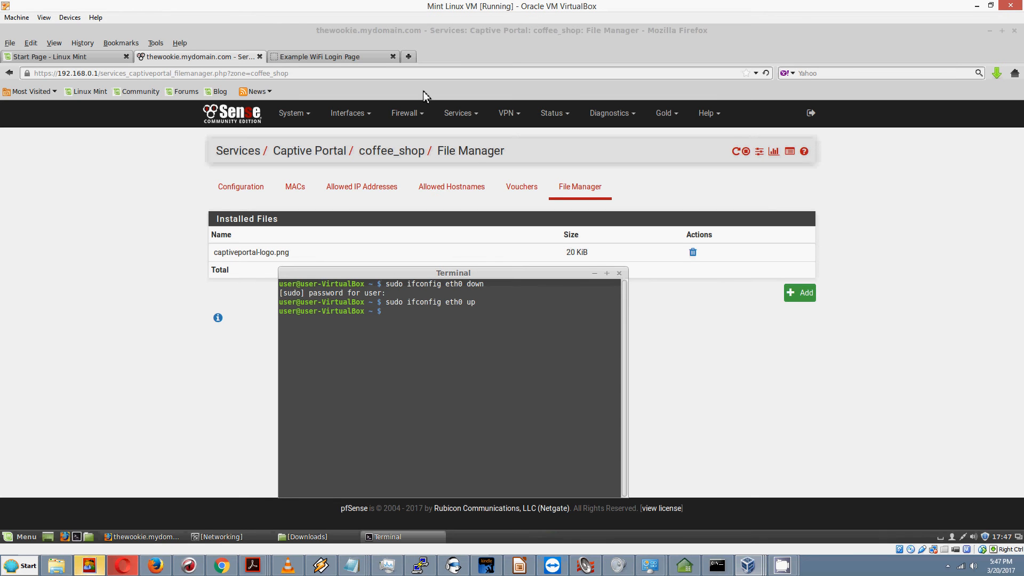
{"action": "left_click", "coordinate": [409, 57]}
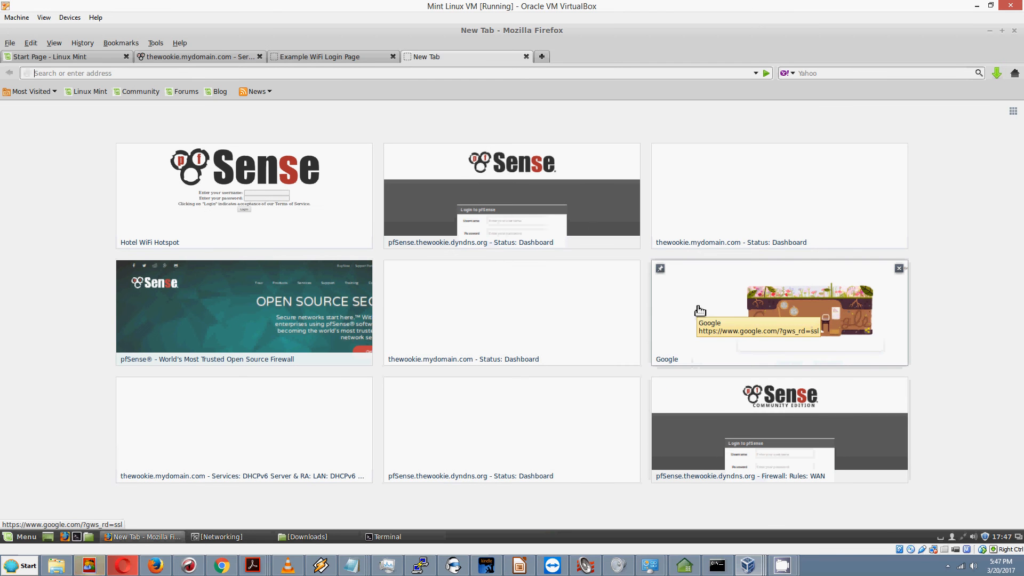
Step: Start loading Google, confirm the wired connection is up with IP 192.168.0.100, then minimize Networking
{"action": "left_click", "coordinate": [696, 340]}
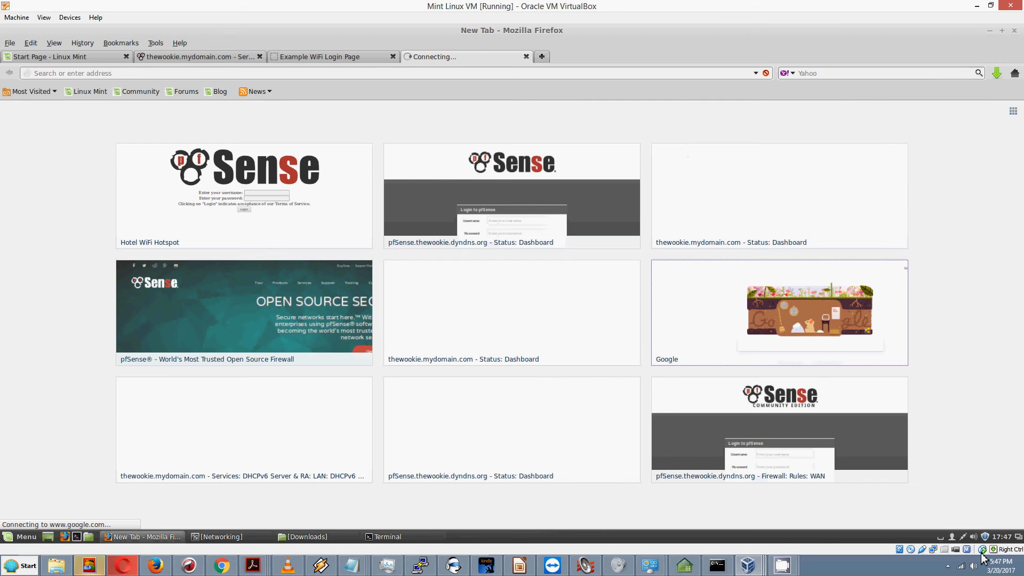
{"action": "mouse_move", "coordinate": [967, 537]}
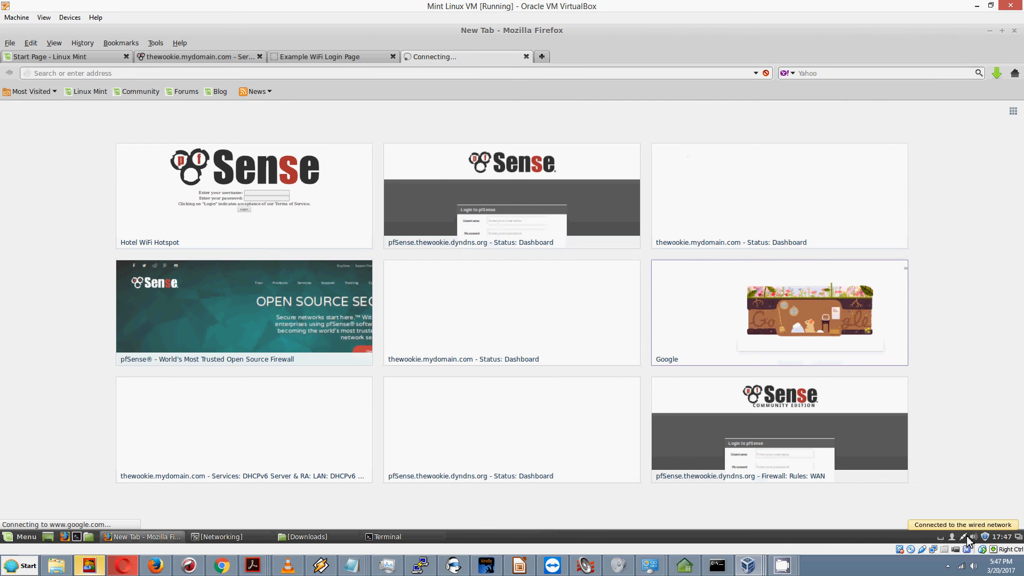
{"action": "left_click", "coordinate": [965, 537]}
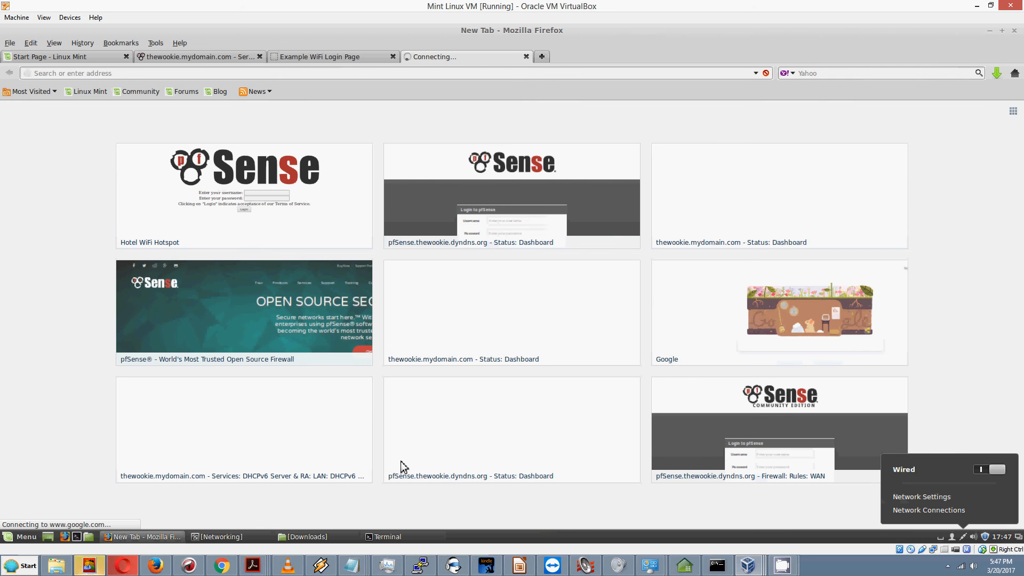
{"action": "left_click", "coordinate": [232, 537]}
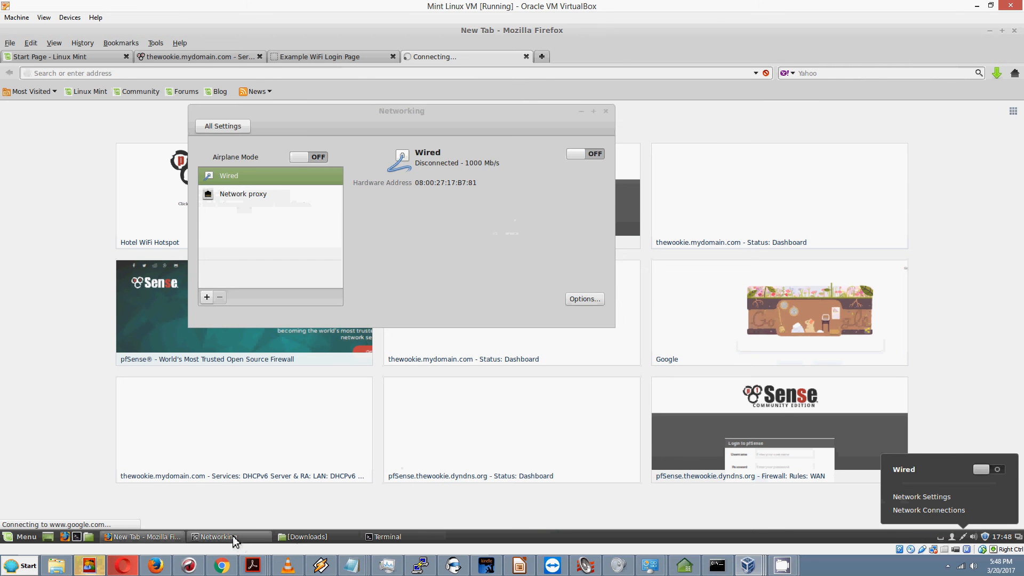
{"action": "left_click", "coordinate": [232, 537]}
{"action": "left_click", "coordinate": [233, 536]}
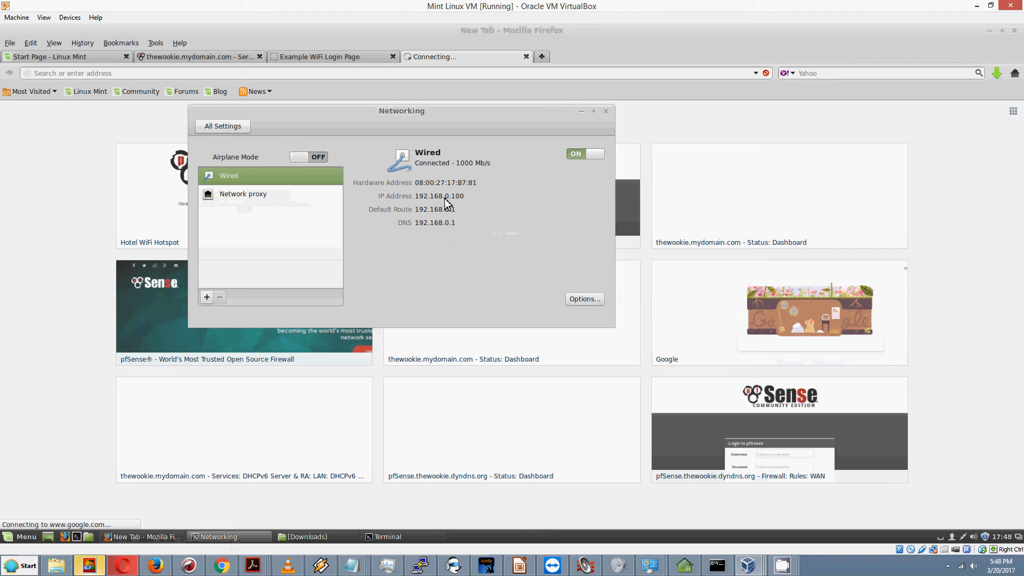
{"action": "left_click", "coordinate": [581, 111]}
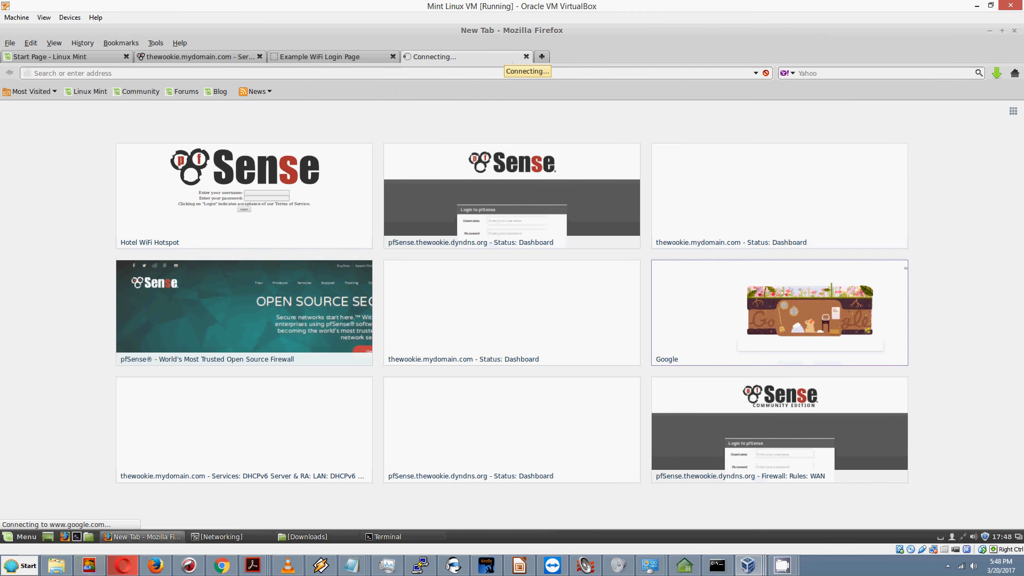
{"action": "left_click", "coordinate": [542, 56]}
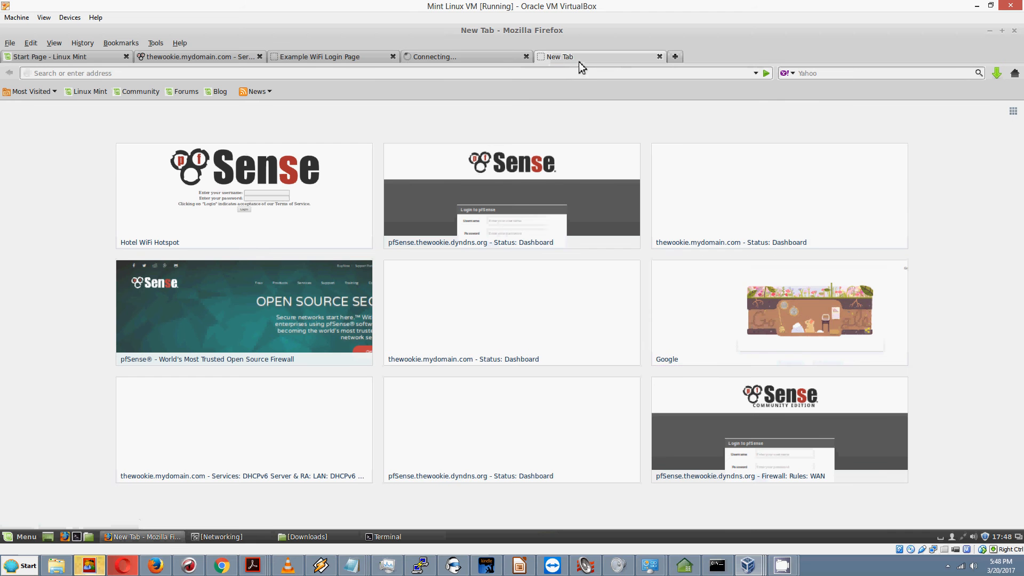
{"action": "left_click", "coordinate": [755, 73]}
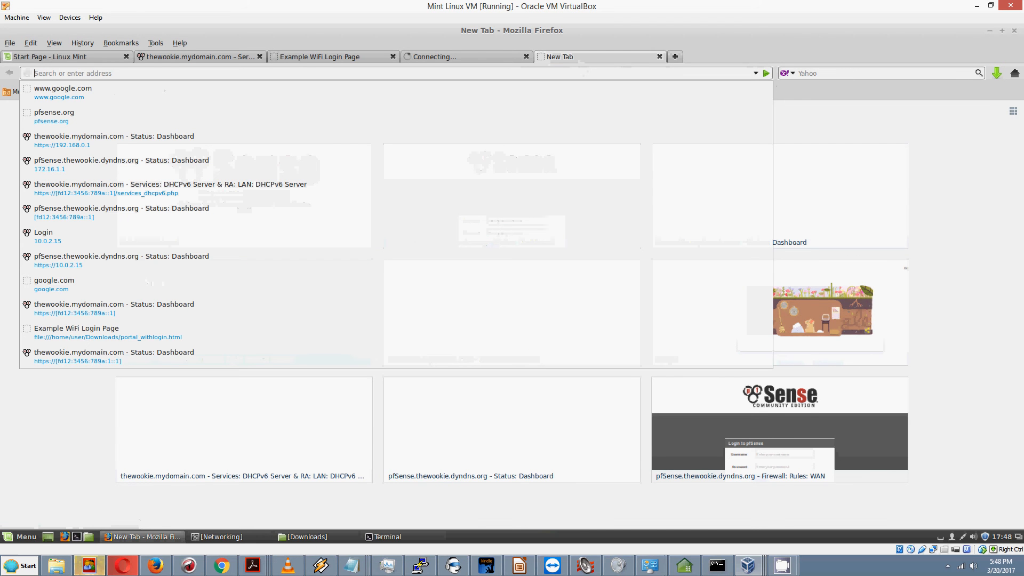
{"action": "left_click", "coordinate": [83, 95]}
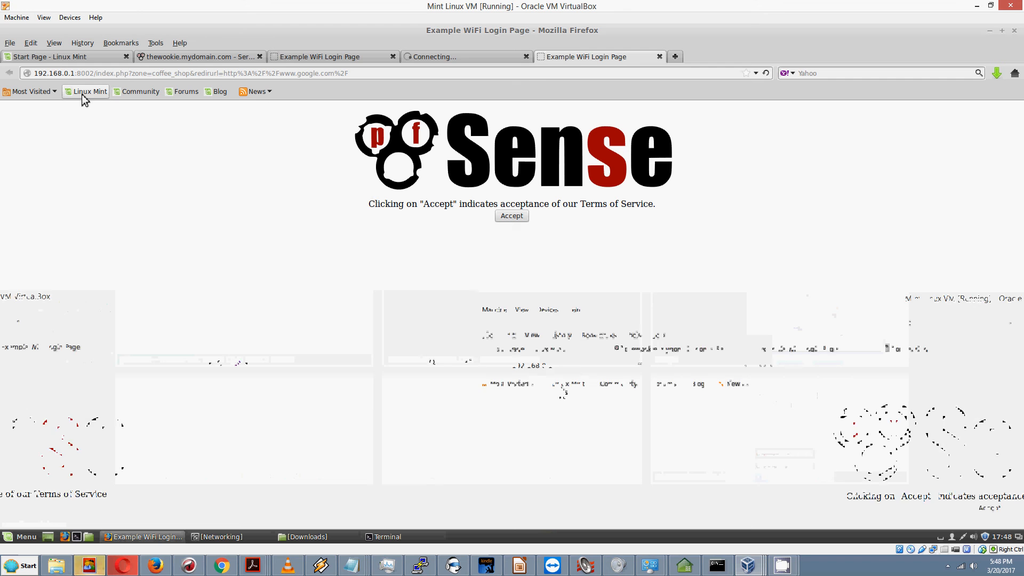
{"action": "left_click", "coordinate": [526, 57]}
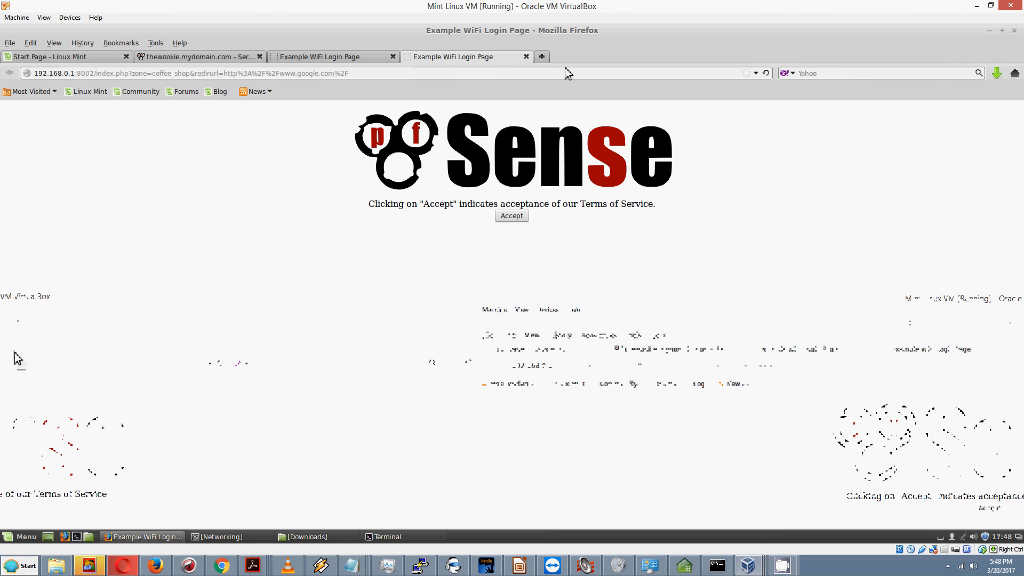
{"action": "left_click", "coordinate": [511, 221]}
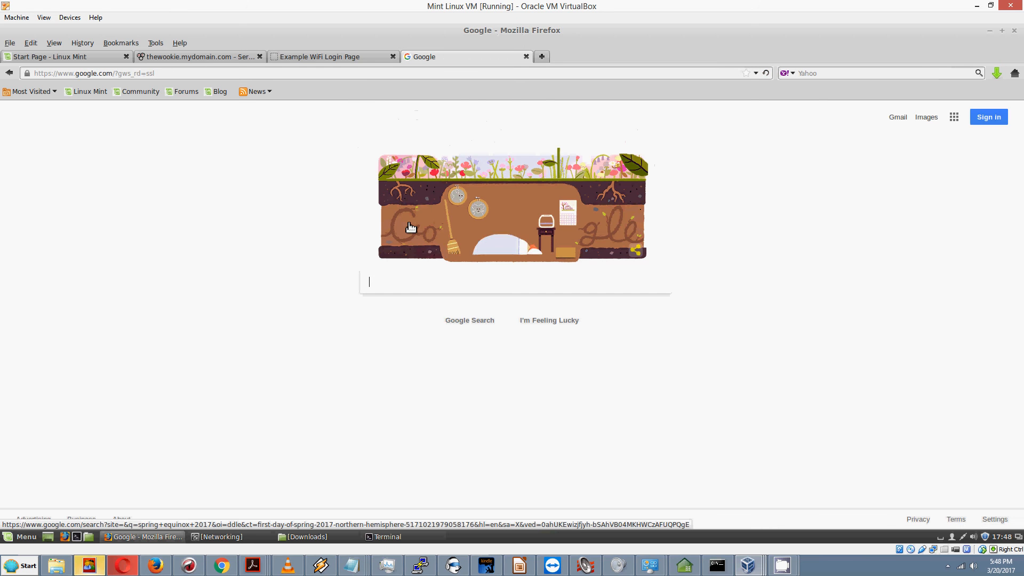
Step: Switch back to the thewookie.mydomain.com tab showing the coffee_shop File Manager
{"action": "left_click", "coordinate": [197, 57]}
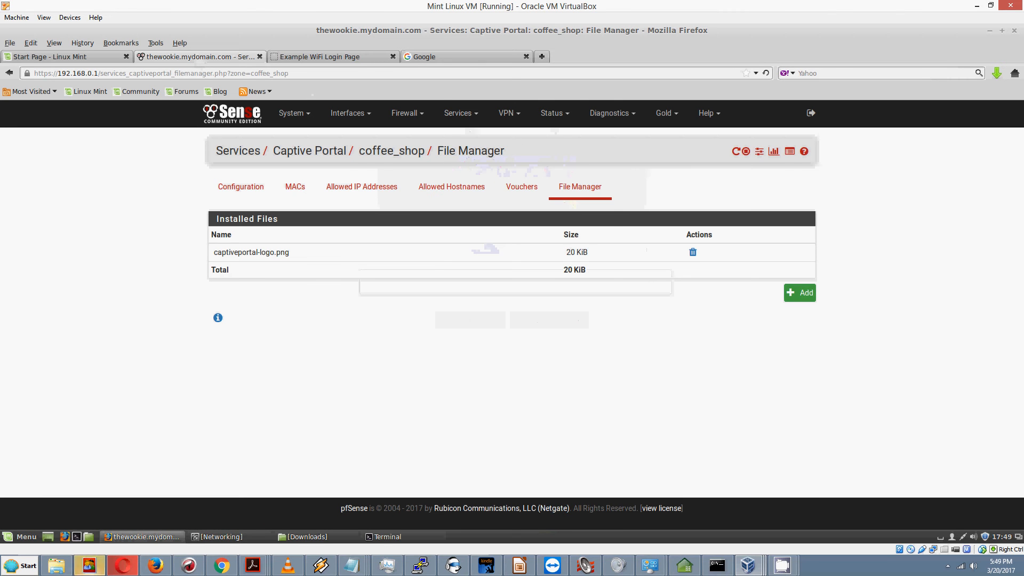
Step: Open Status > Captive Portal and view the unauthenticated 192.168.0.100 client's session details
{"action": "left_click", "coordinate": [567, 116]}
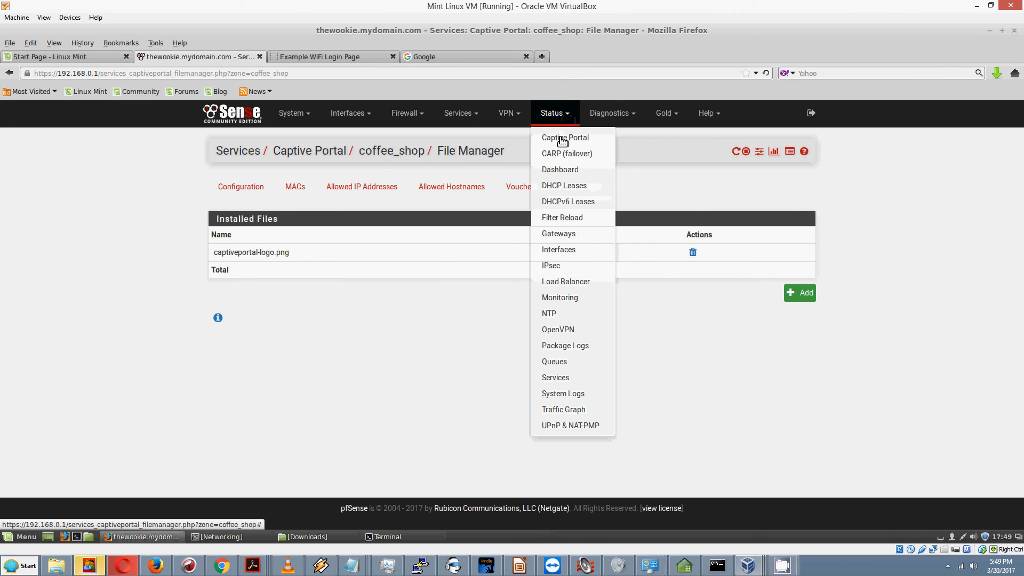
{"action": "left_click", "coordinate": [561, 138]}
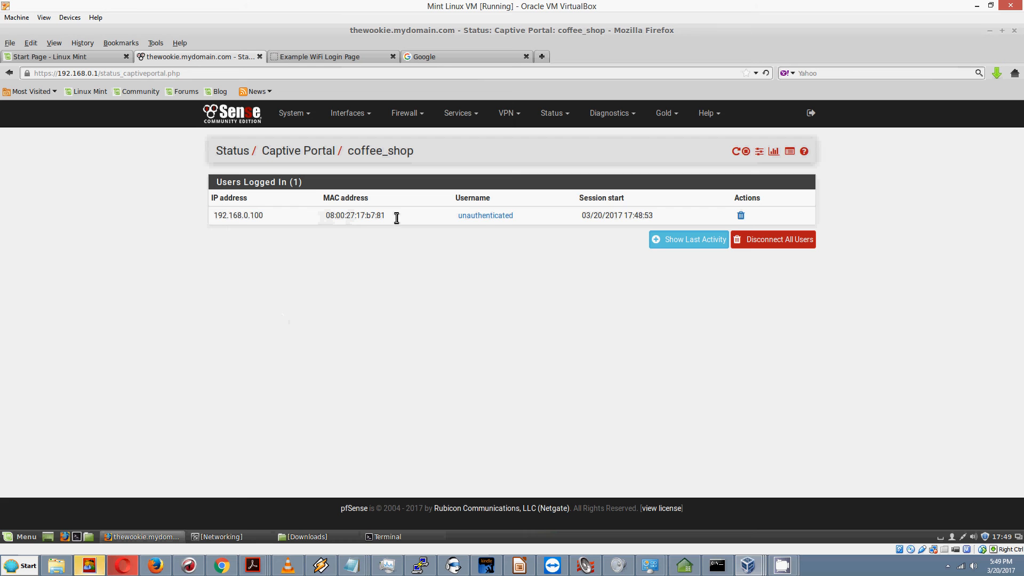
{"action": "left_click", "coordinate": [494, 218]}
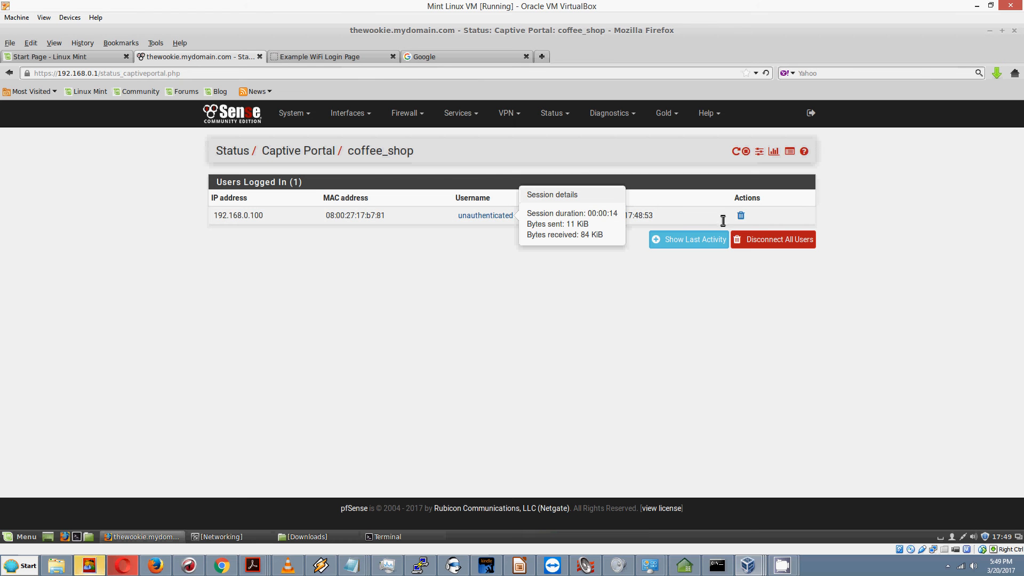
{"action": "left_click", "coordinate": [504, 380]}
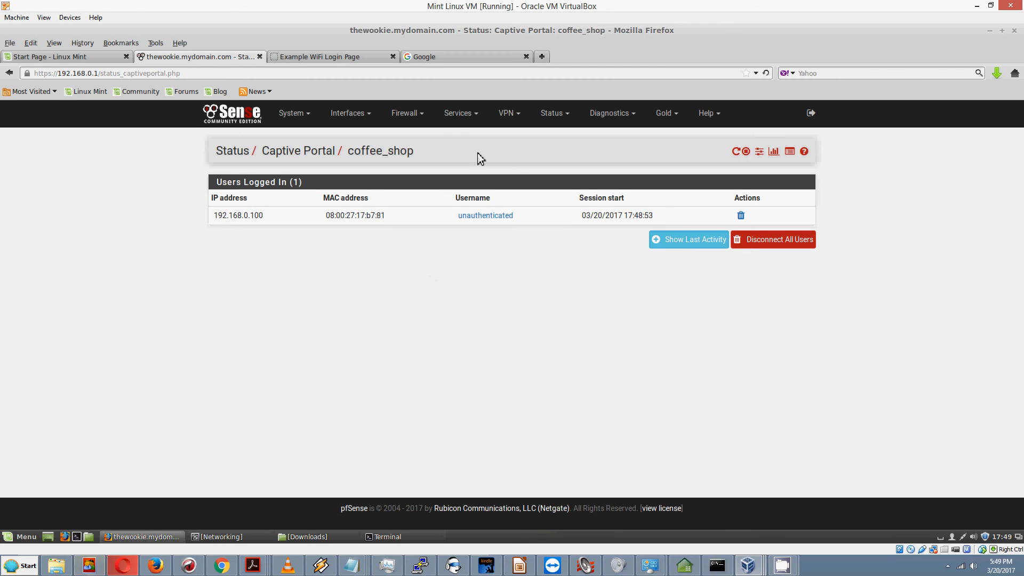
Step: Edit the coffee_shop zone under Services > Captive Portal and review its settings top to bottom
{"action": "left_click", "coordinate": [476, 118]}
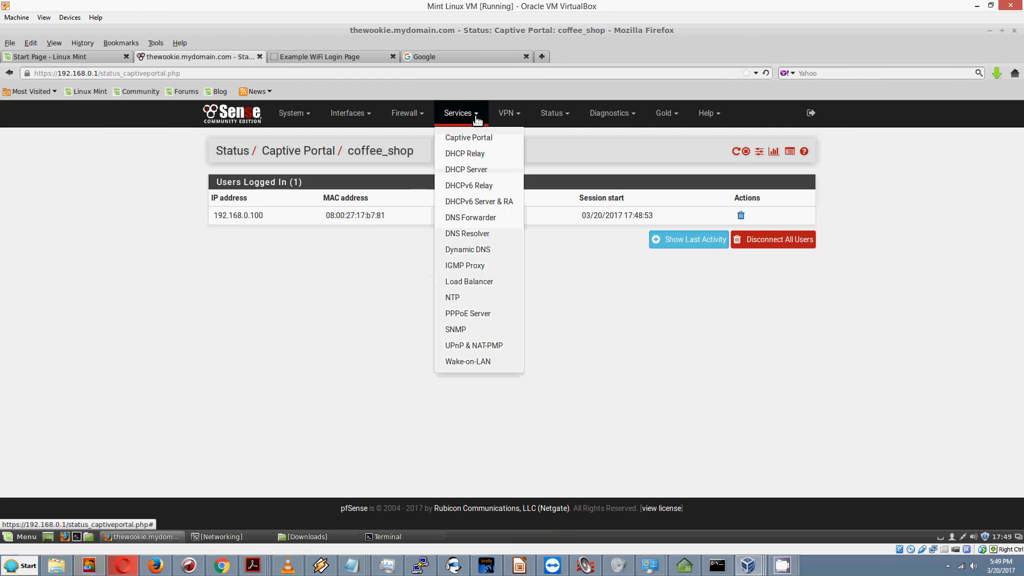
{"action": "left_click", "coordinate": [470, 139]}
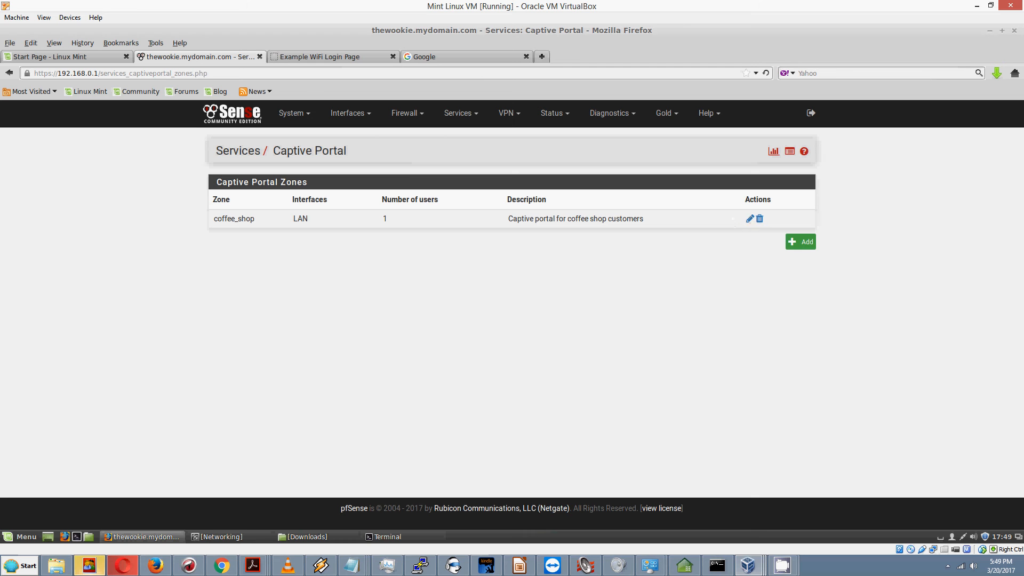
{"action": "left_click", "coordinate": [750, 220]}
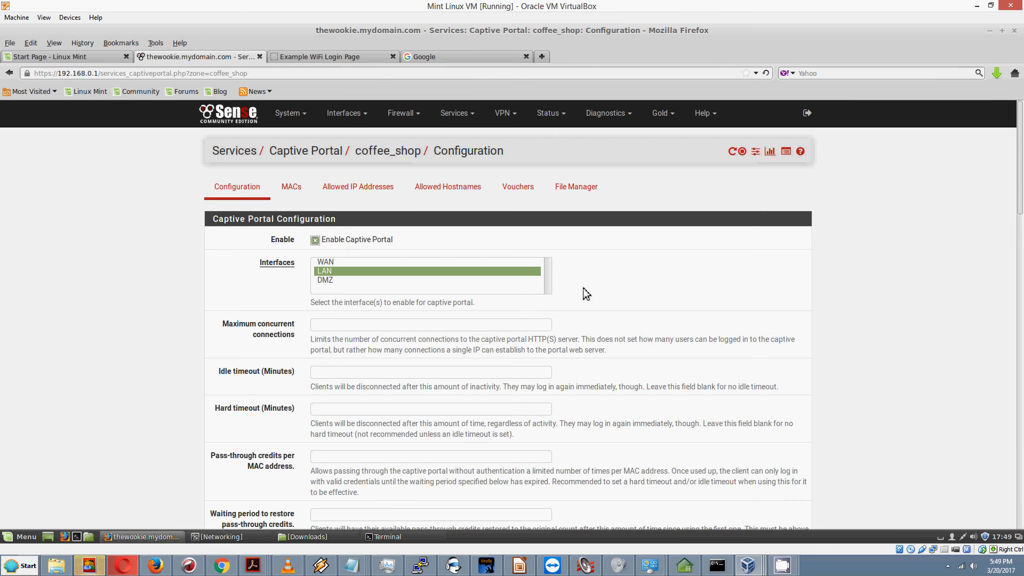
{"action": "scroll", "coordinate": [514, 302], "scroll_direction": "down", "scroll_amount": 3}
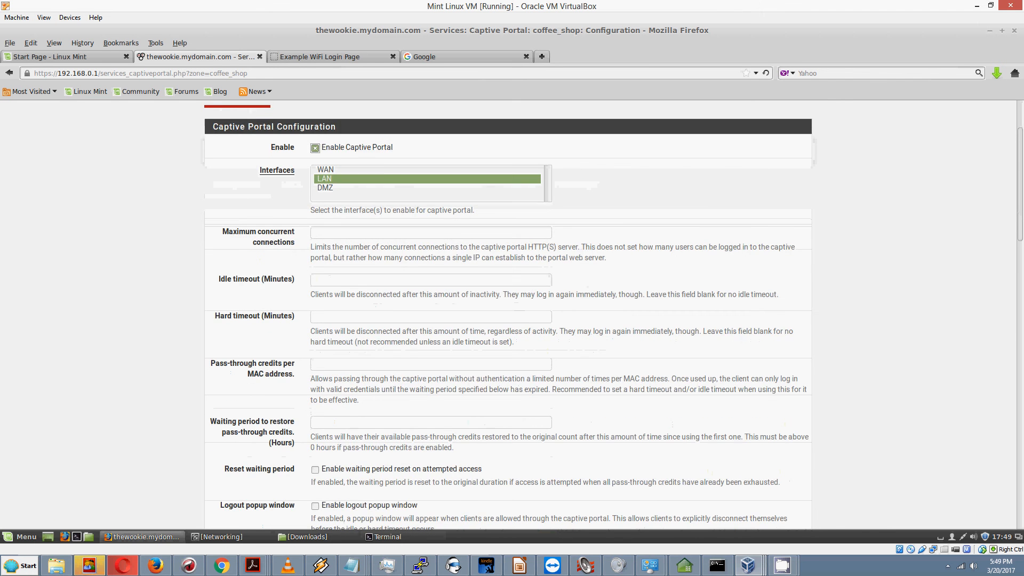
{"action": "scroll", "coordinate": [514, 302], "scroll_direction": "down", "scroll_amount": 9}
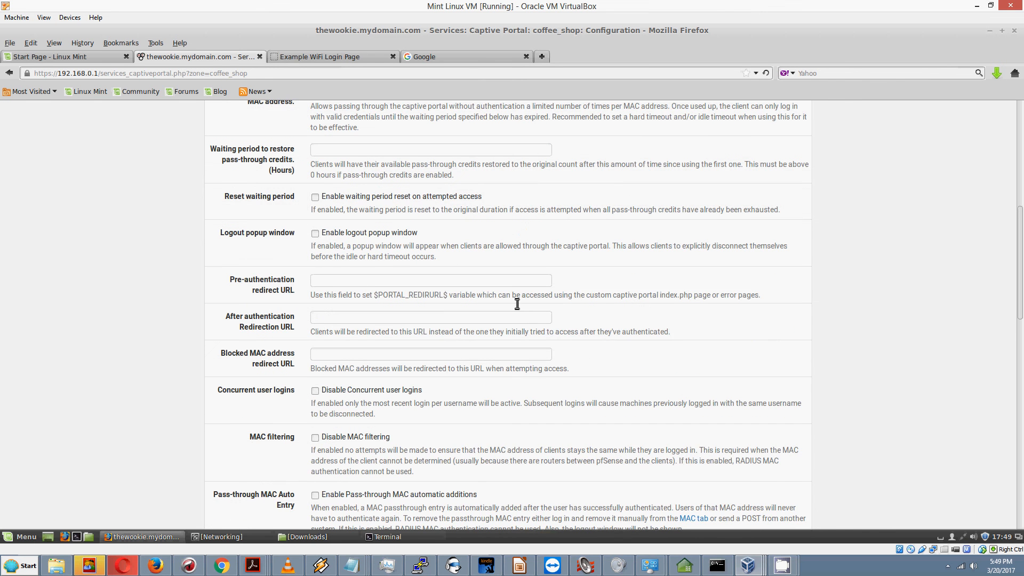
{"action": "scroll", "coordinate": [517, 304], "scroll_direction": "down", "scroll_amount": 6}
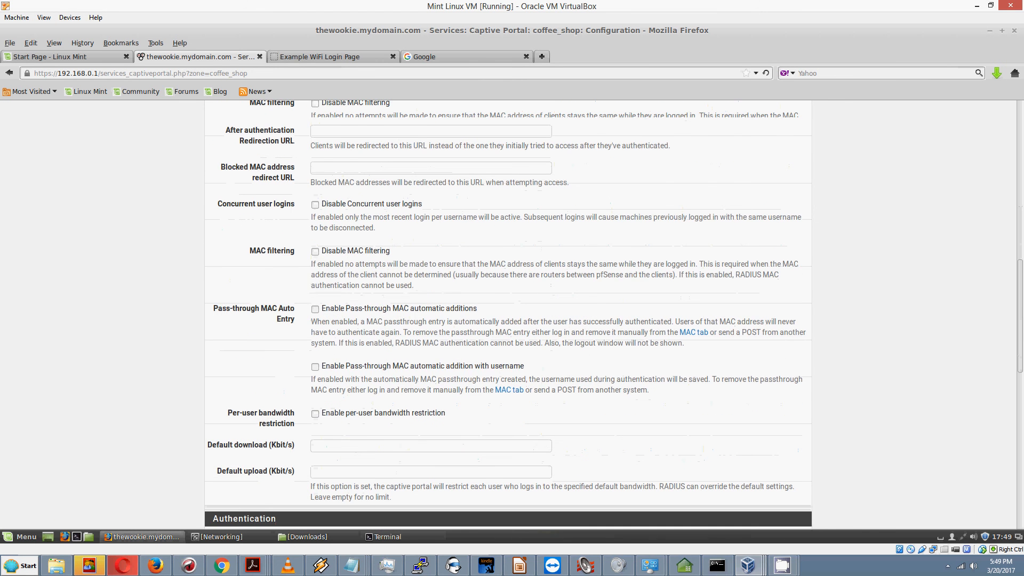
{"action": "scroll", "coordinate": [514, 301], "scroll_direction": "down", "scroll_amount": 5}
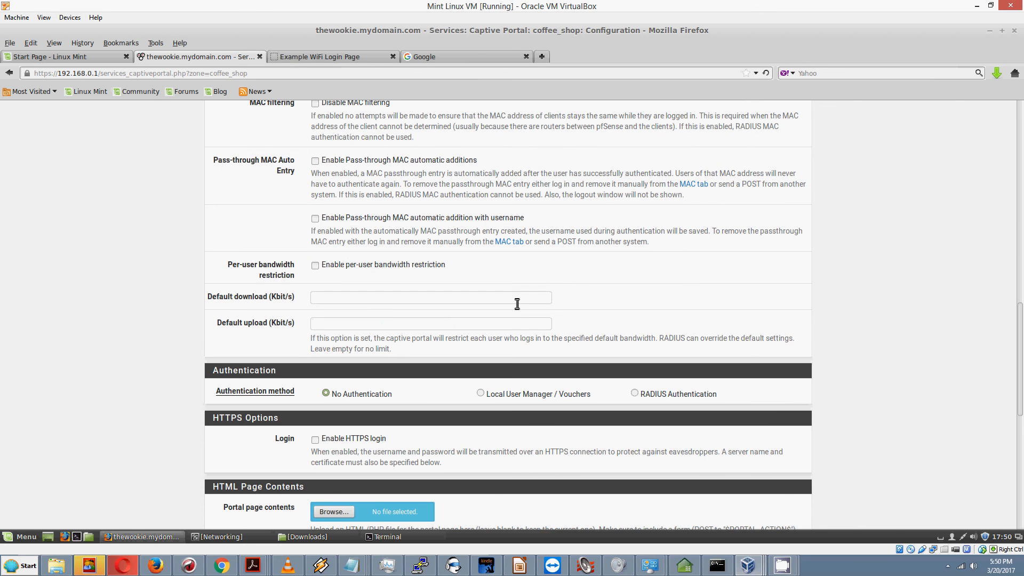
{"action": "scroll", "coordinate": [517, 304], "scroll_direction": "down", "scroll_amount": 4}
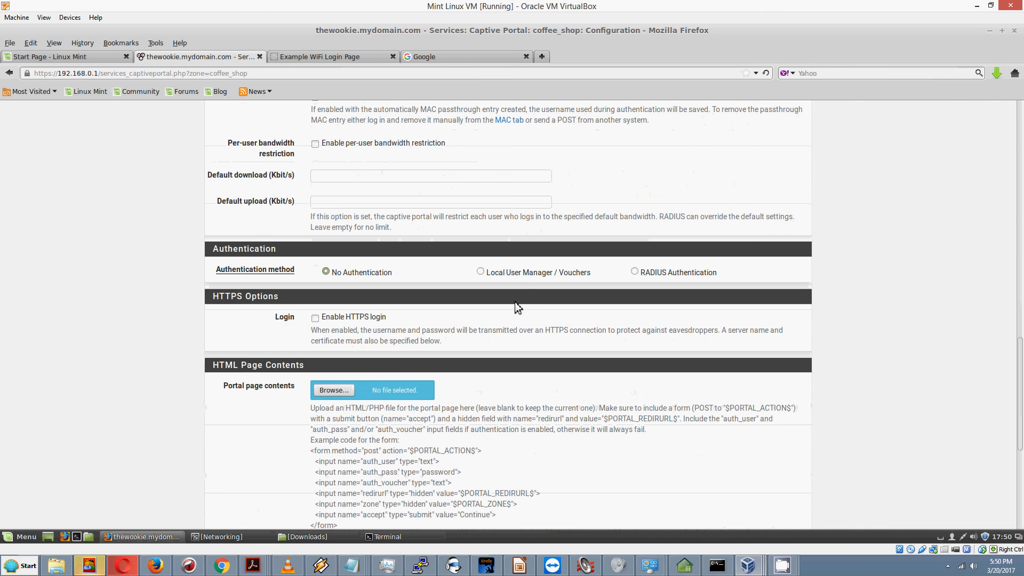
{"action": "scroll", "coordinate": [515, 303], "scroll_direction": "down", "scroll_amount": 2}
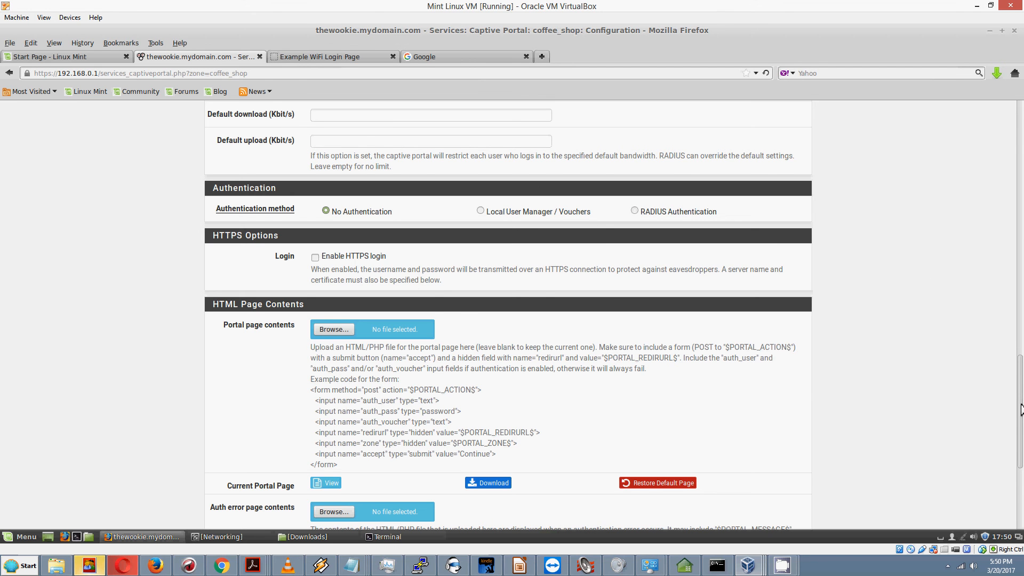
{"action": "left_click_drag", "start_coordinate": [1020, 405], "coordinate": [1020, 123]}
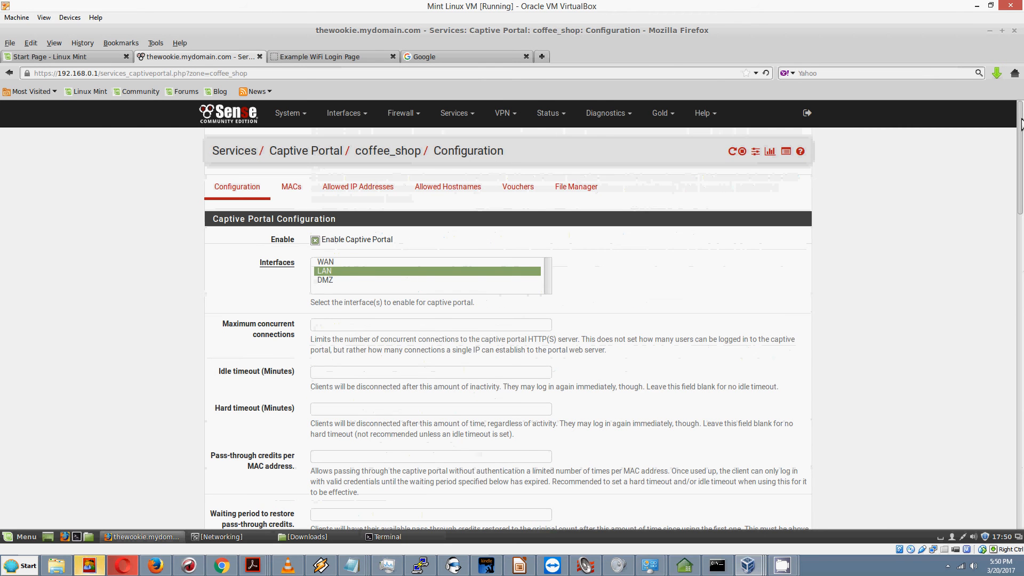
Step: Open System > User Manager in a new tab and show its Groups list (all, admins)
{"action": "left_click", "coordinate": [306, 117]}
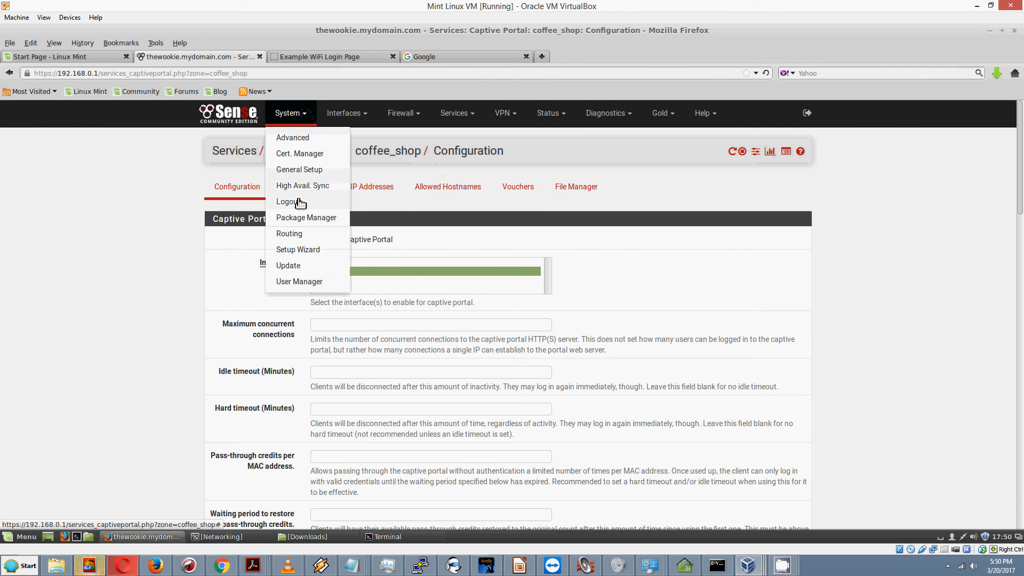
{"action": "right_click", "coordinate": [294, 287]}
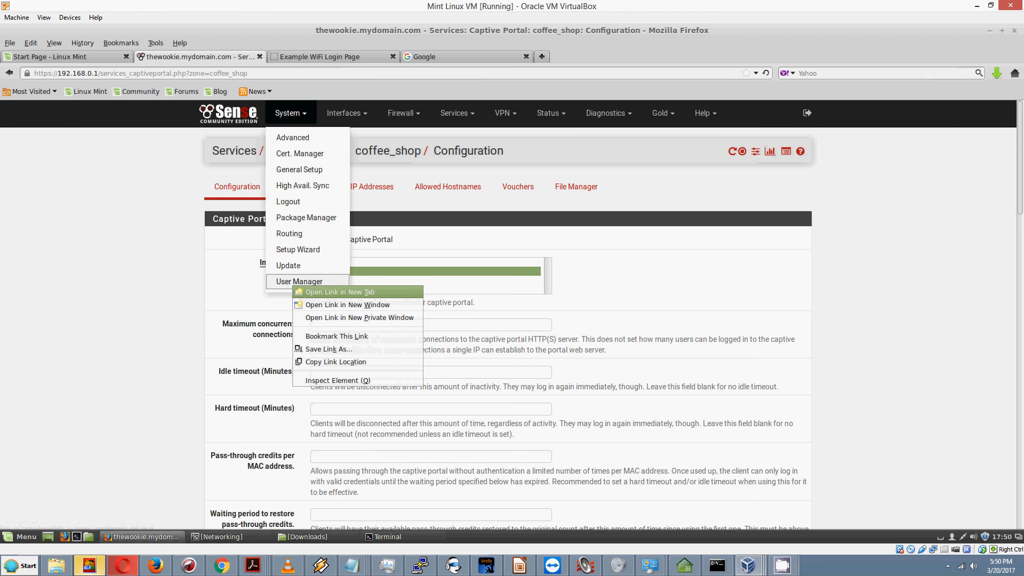
{"action": "left_click", "coordinate": [342, 292]}
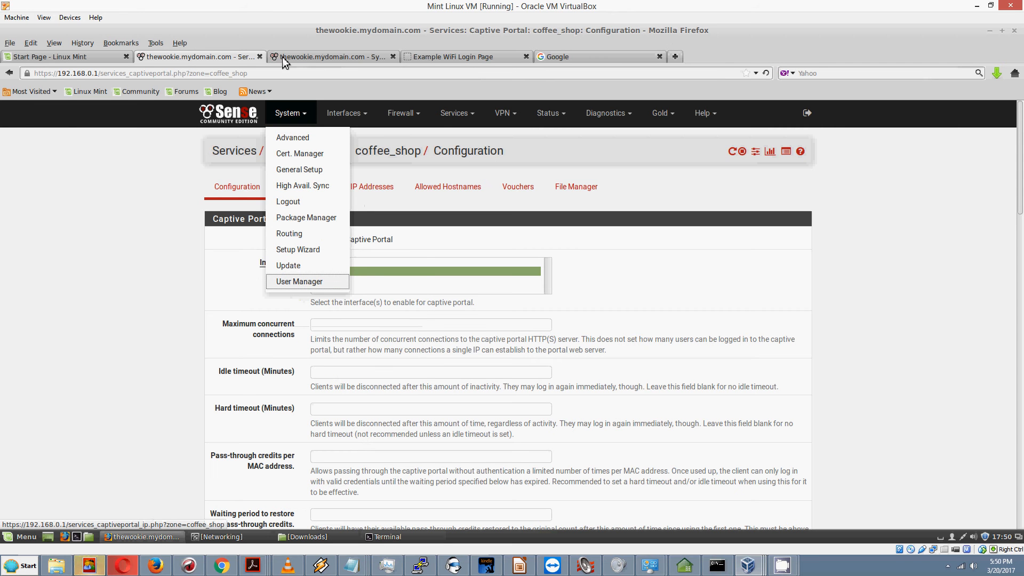
{"action": "left_click", "coordinate": [297, 57]}
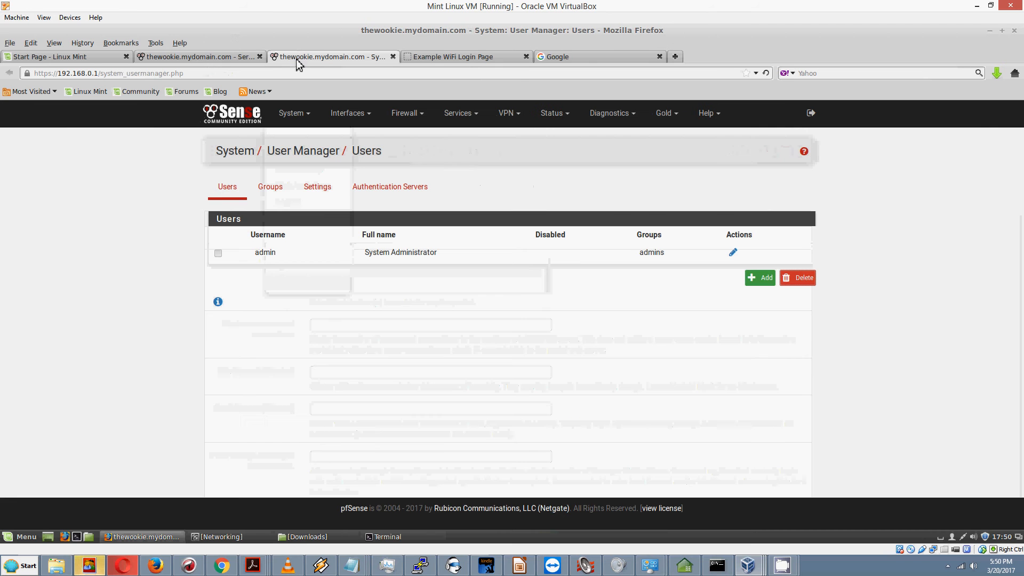
{"action": "left_click", "coordinate": [178, 60]}
{"action": "left_click", "coordinate": [328, 60]}
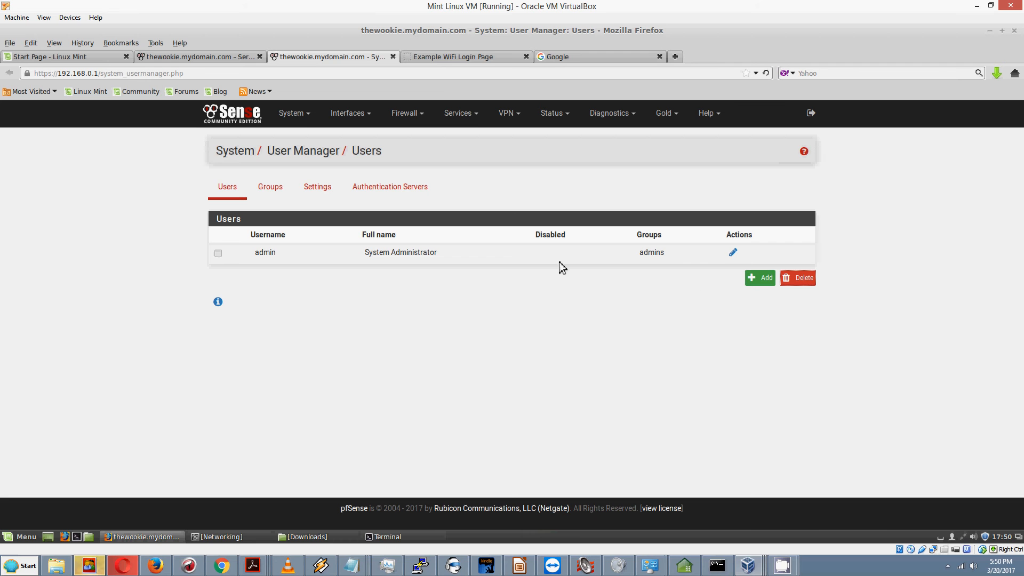
{"action": "left_click", "coordinate": [269, 196]}
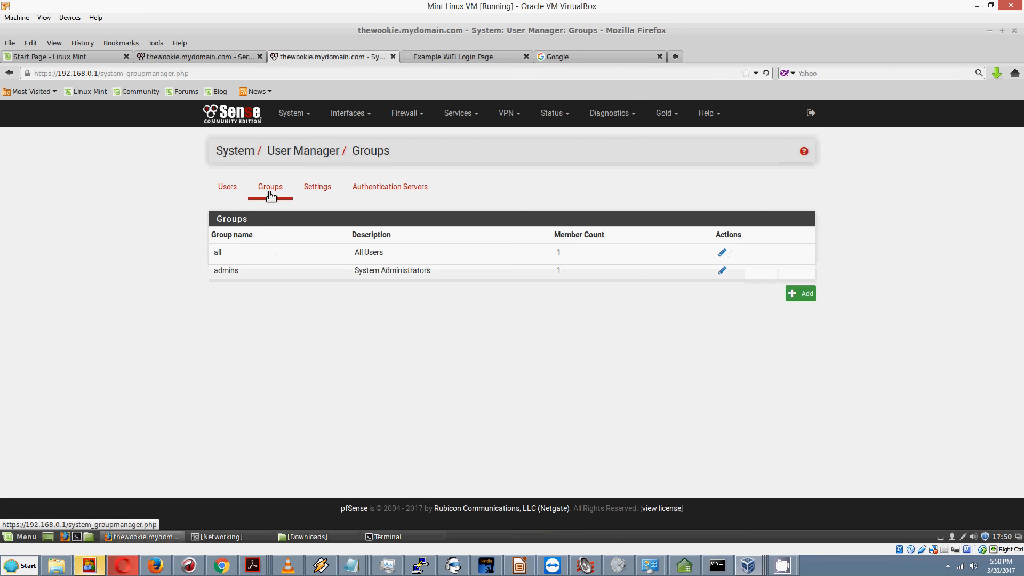
Step: Add a Local-scope group named captive_portal with description 'Captive portal users' and save it
{"action": "left_click", "coordinate": [804, 296]}
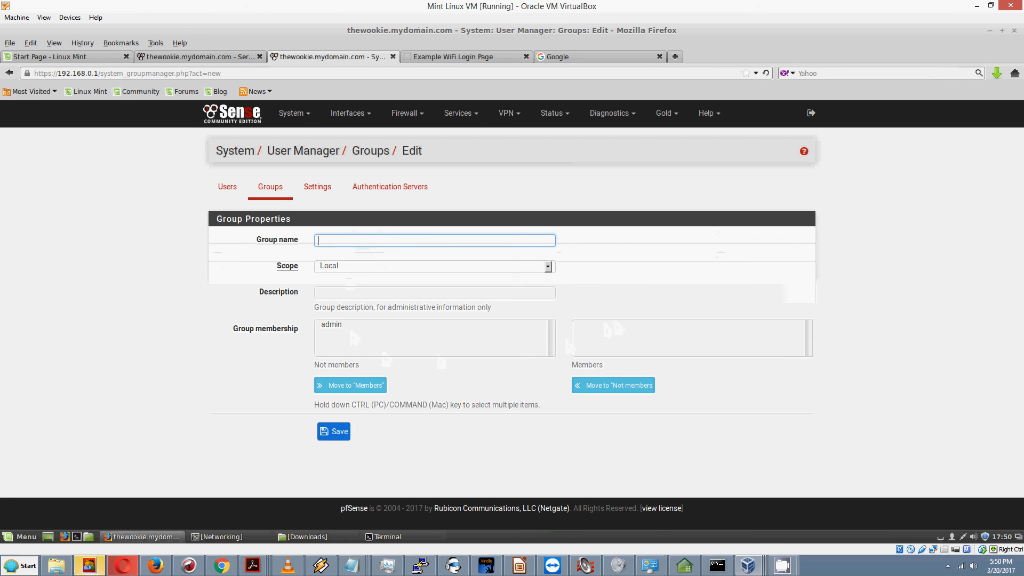
{"action": "type", "text": "captive"}
{"action": "type", "text": "_"}
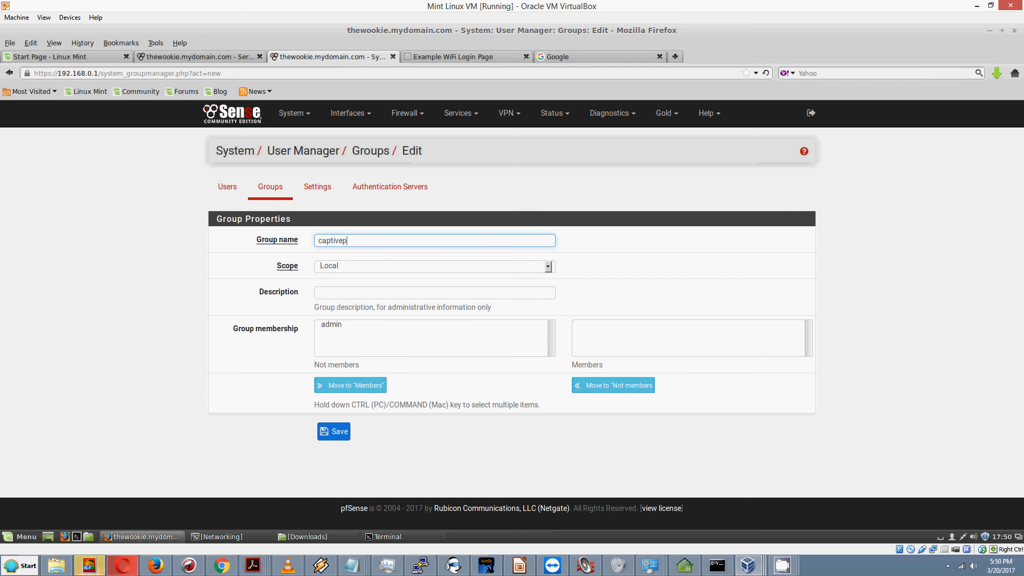
{"action": "type", "text": "portal"}
{"action": "left_click", "coordinate": [359, 268]}
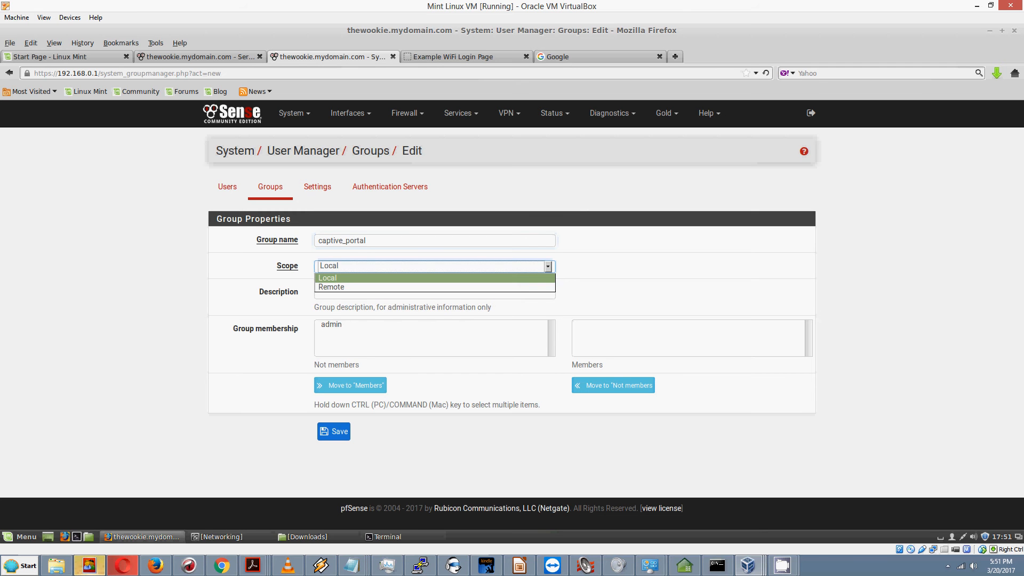
{"action": "left_click", "coordinate": [359, 275]}
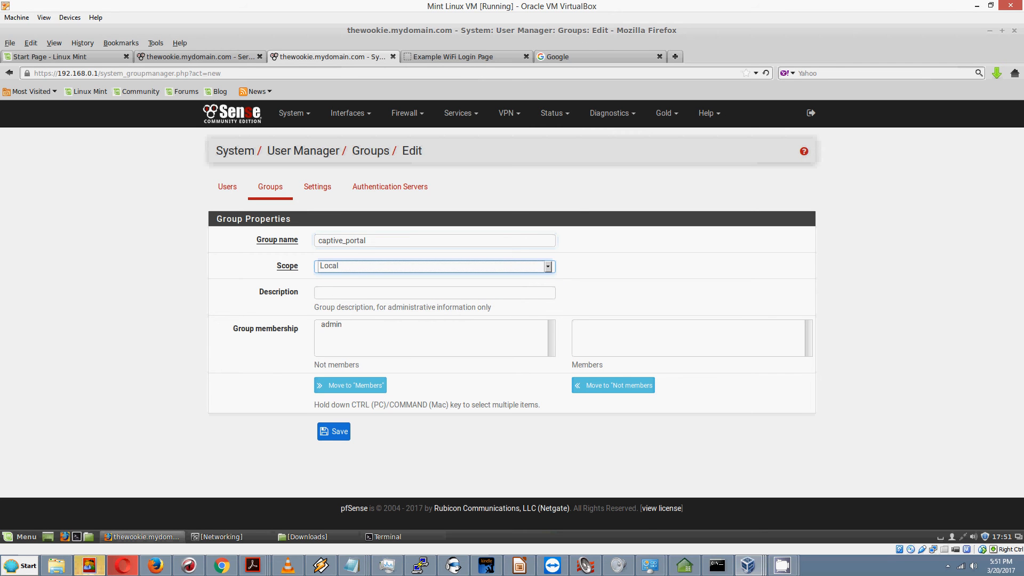
{"action": "left_click", "coordinate": [336, 294]}
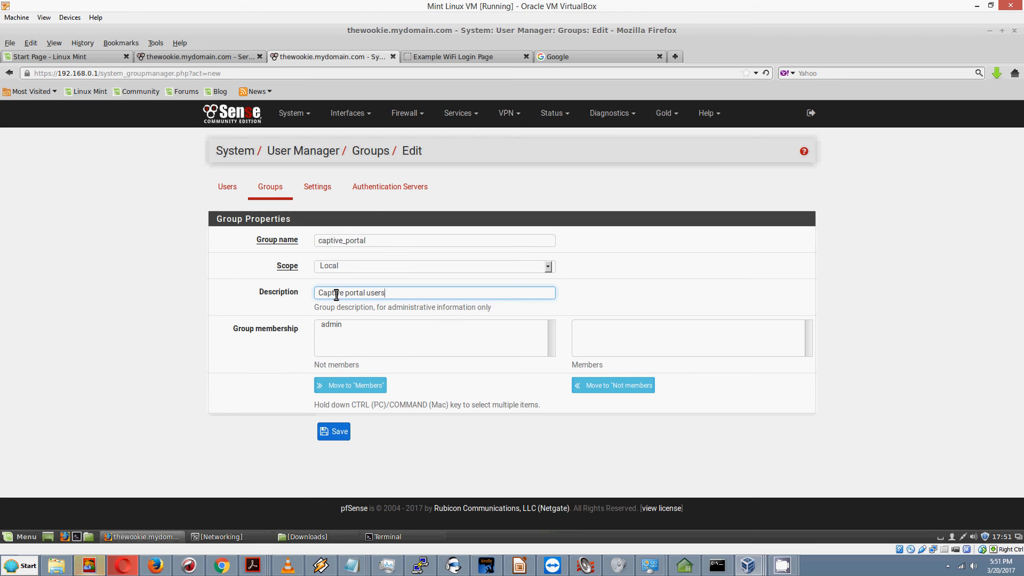
{"action": "left_click", "coordinate": [340, 435]}
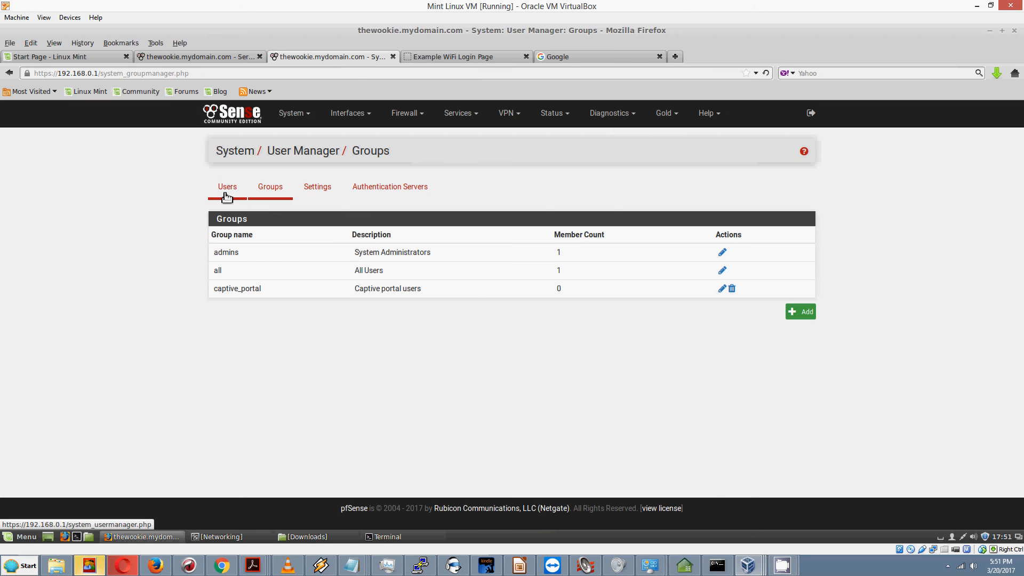
Step: Add a new user, entering the username, the password with its confirmation, and the full name
{"action": "left_click", "coordinate": [225, 195]}
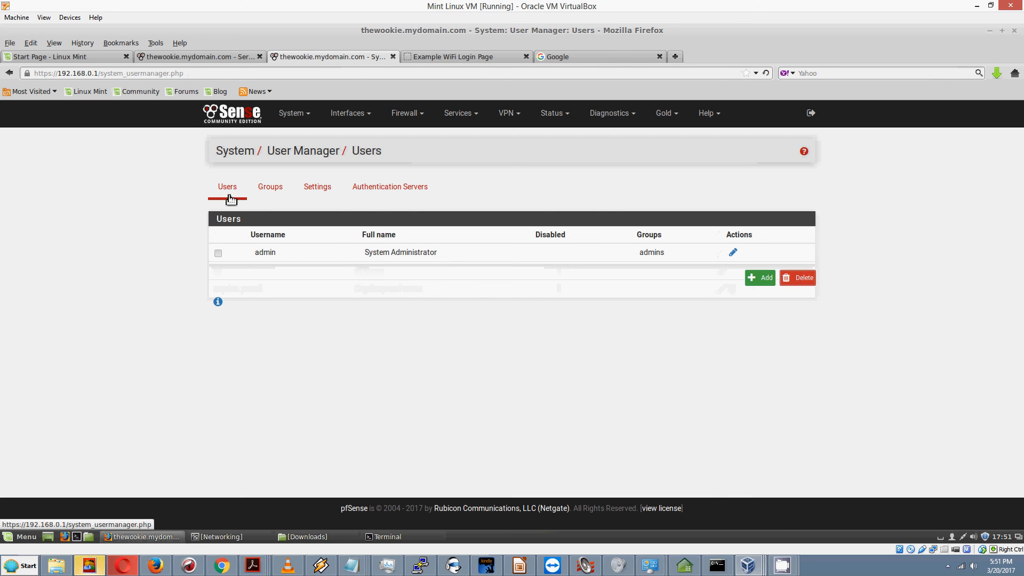
{"action": "left_click", "coordinate": [768, 281]}
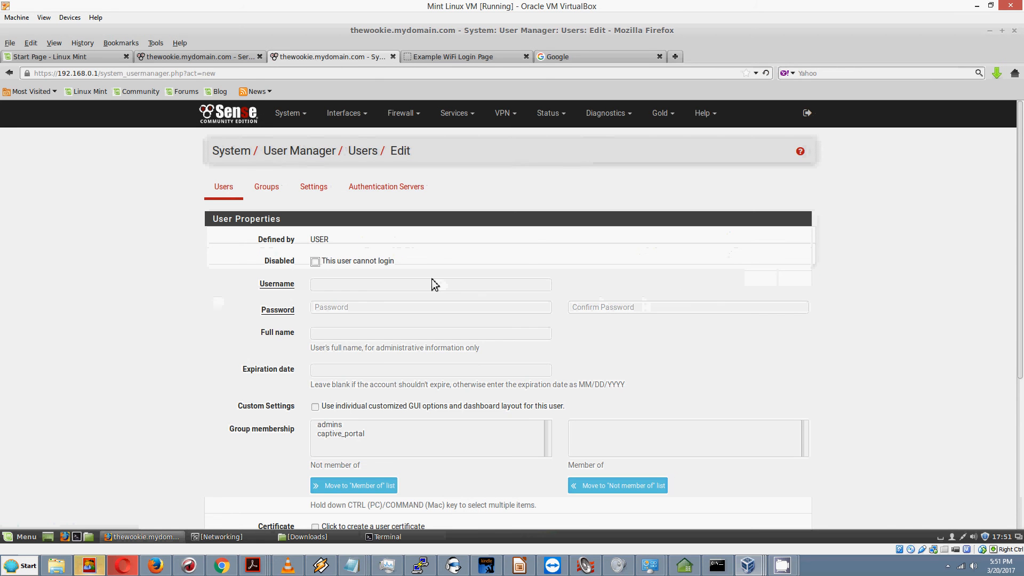
{"action": "left_click", "coordinate": [323, 286]}
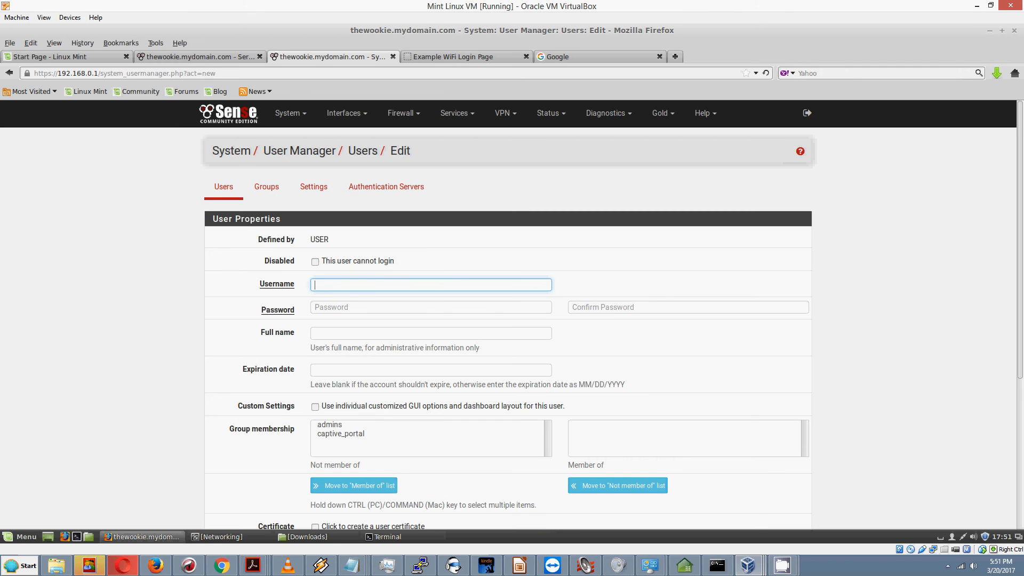
{"action": "type", "text": "homer"}
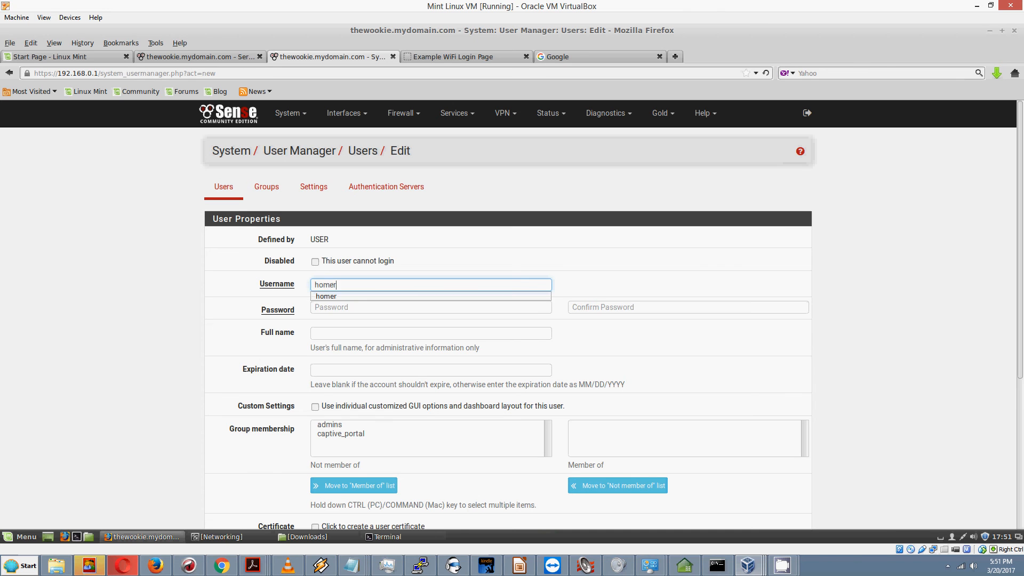
{"action": "key", "text": "Tab"}
{"action": "type", "text": "1234"}
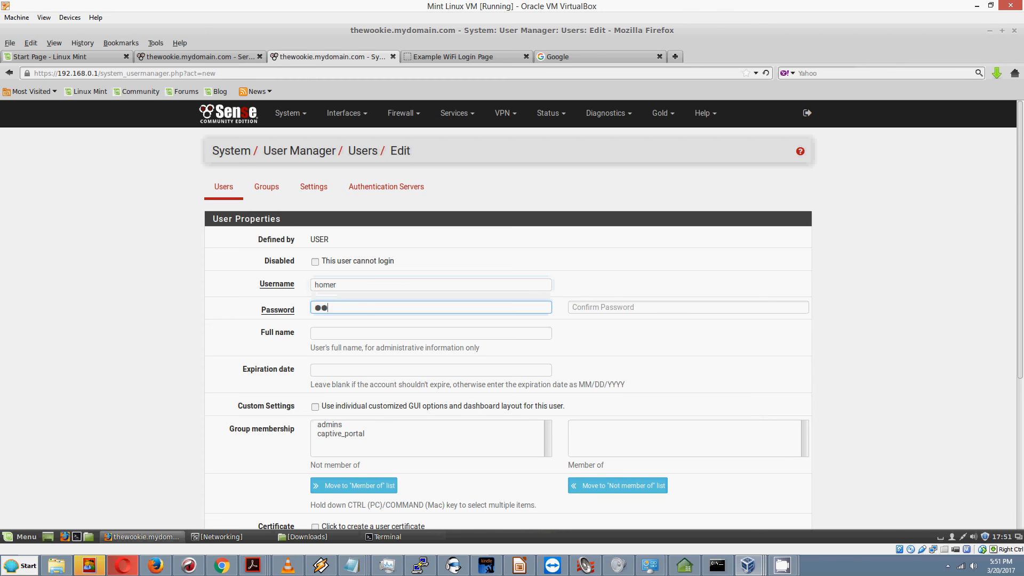
{"action": "type", "text": "5678"}
{"action": "key", "text": "Tab"}
{"action": "type", "text": "1234"}
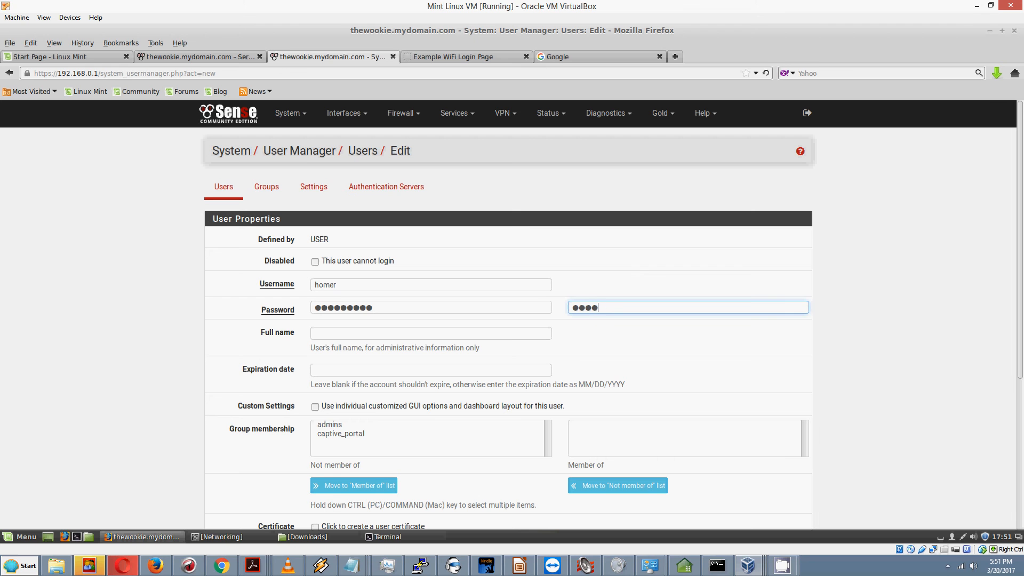
{"action": "type", "text": "56789"}
{"action": "key", "text": "Tab"}
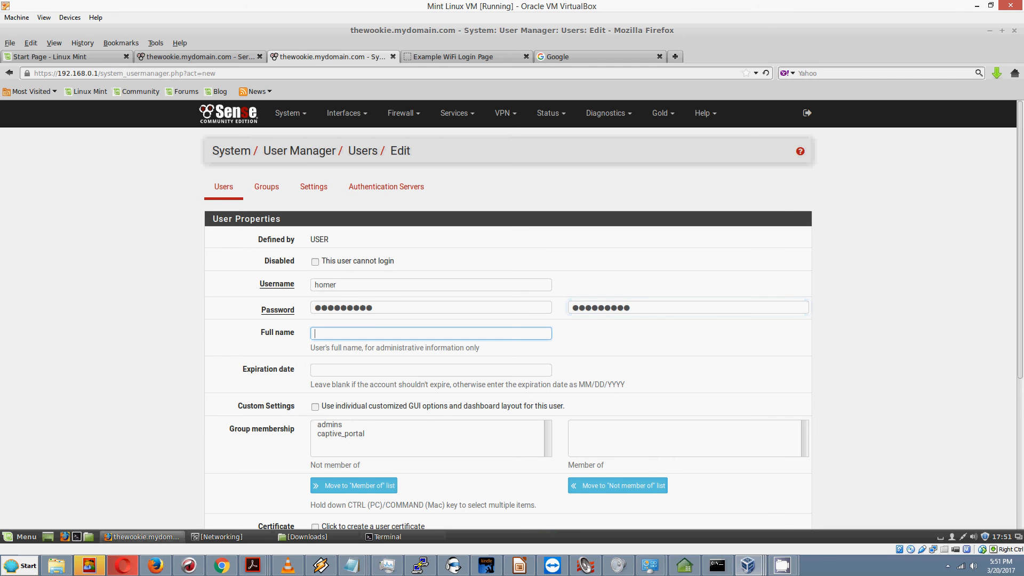
{"action": "type", "text": "Homer "}
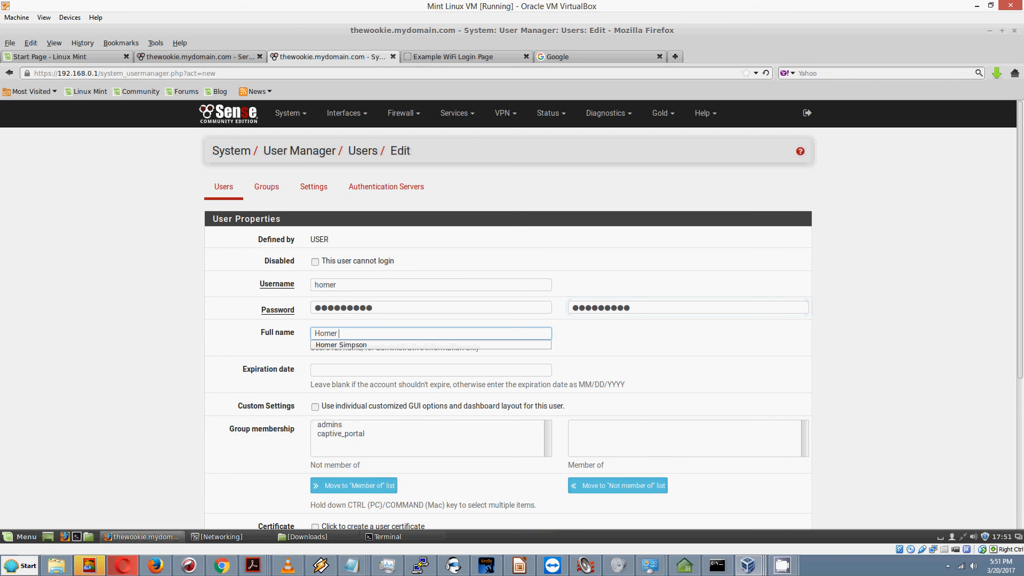
{"action": "type", "text": "Simpson"}
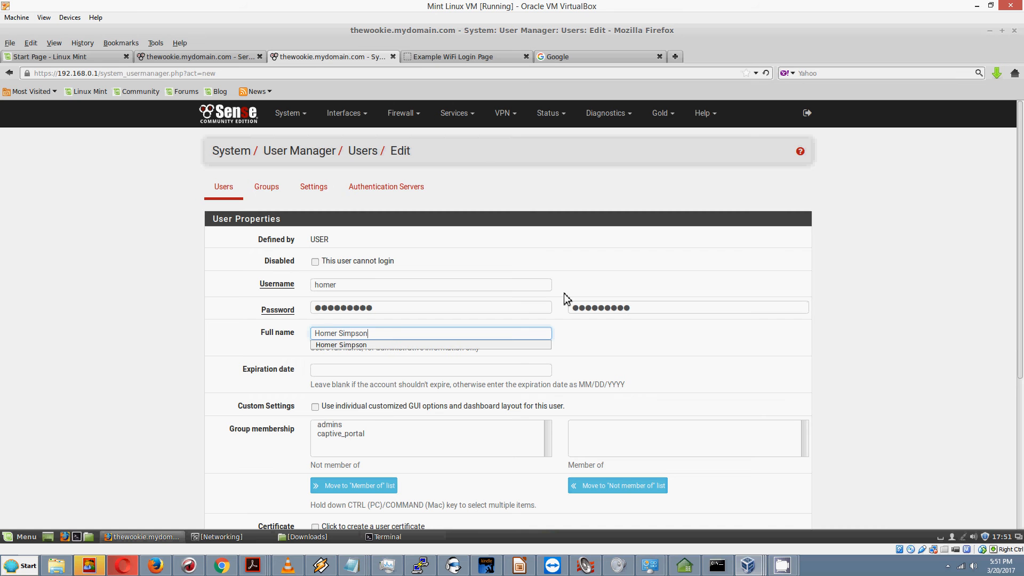
Step: Leave the expiration date empty, make the user a captive_portal member, and save
{"action": "left_click", "coordinate": [338, 372]}
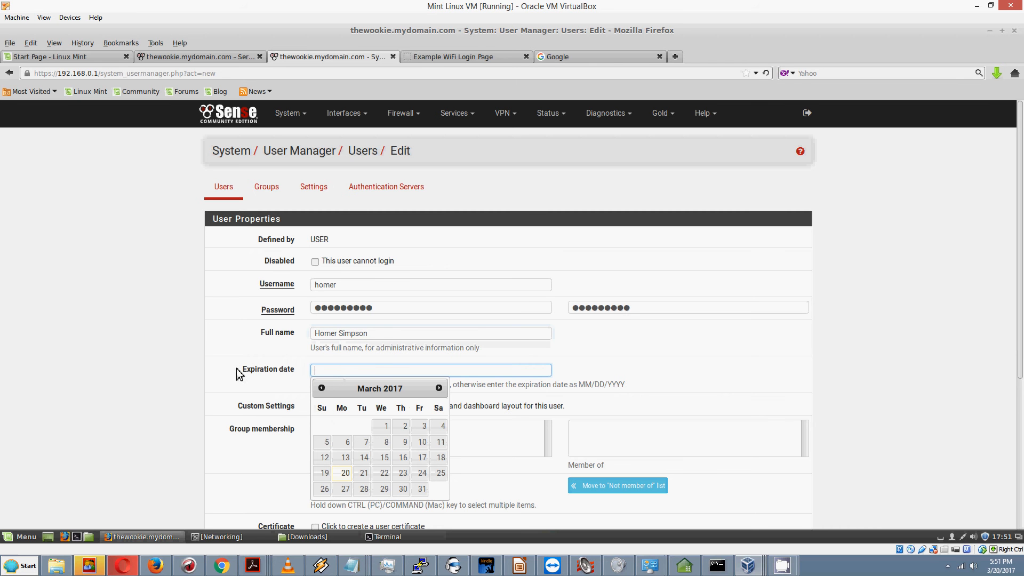
{"action": "left_click", "coordinate": [184, 350]}
{"action": "scroll", "coordinate": [184, 348], "scroll_direction": "down", "scroll_amount": 3}
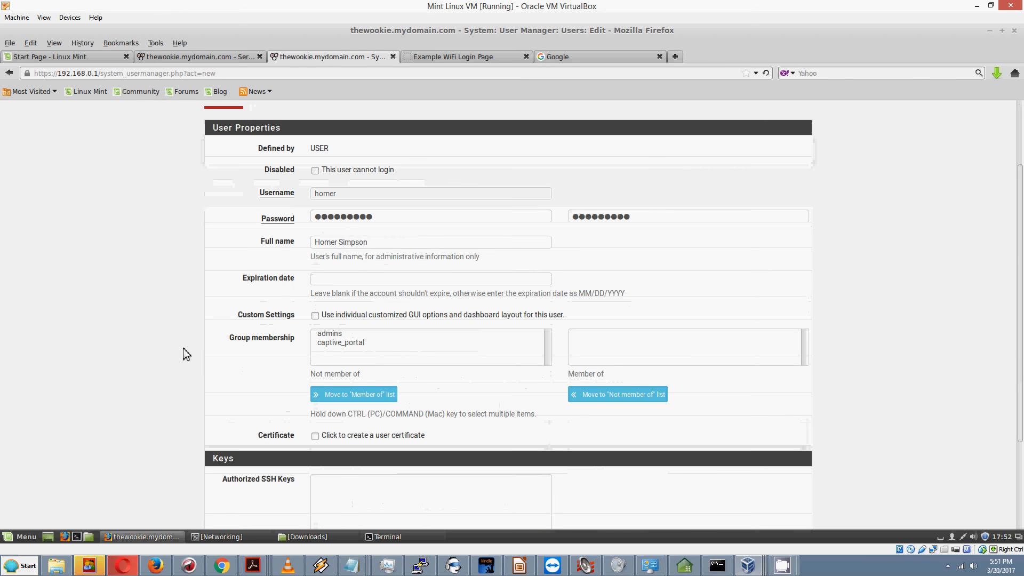
{"action": "left_click", "coordinate": [347, 344]}
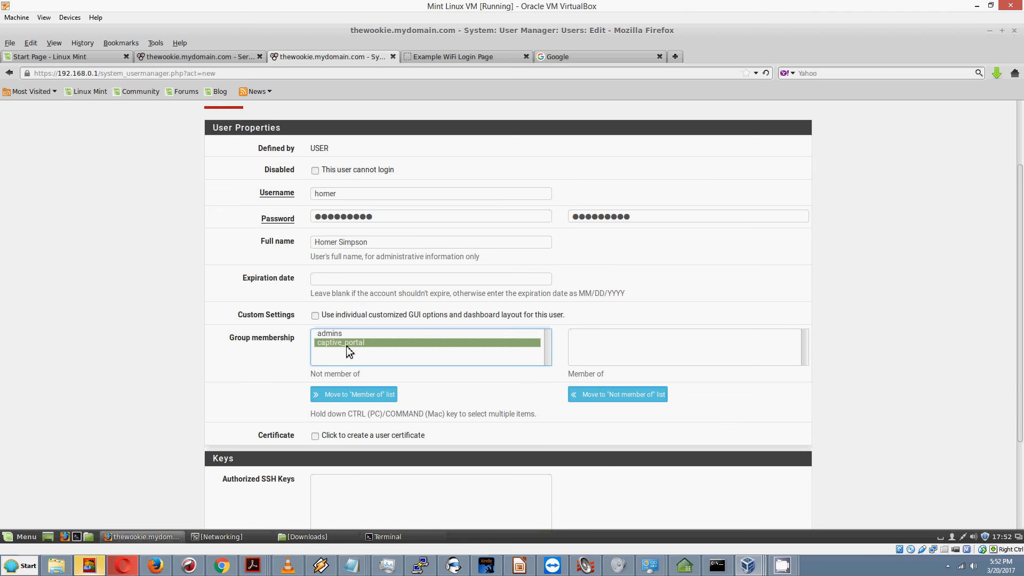
{"action": "left_click", "coordinate": [360, 398]}
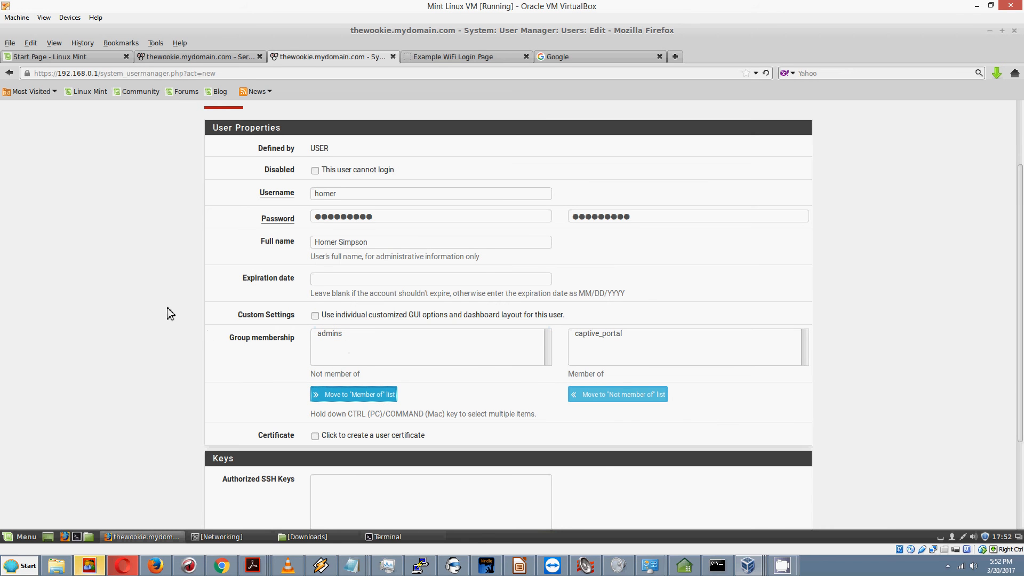
{"action": "scroll", "coordinate": [168, 308], "scroll_direction": "down", "scroll_amount": 4}
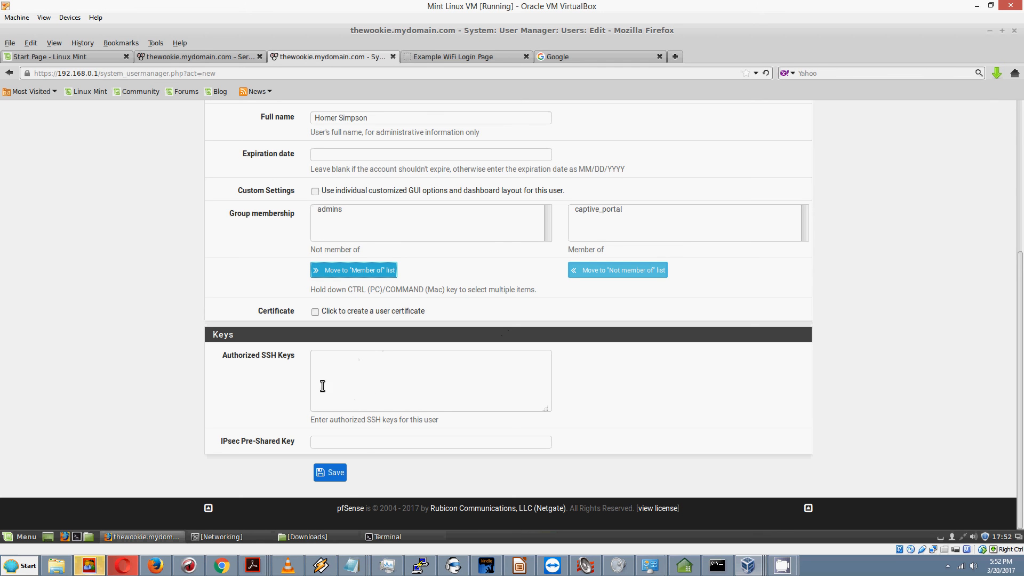
{"action": "left_click", "coordinate": [336, 473]}
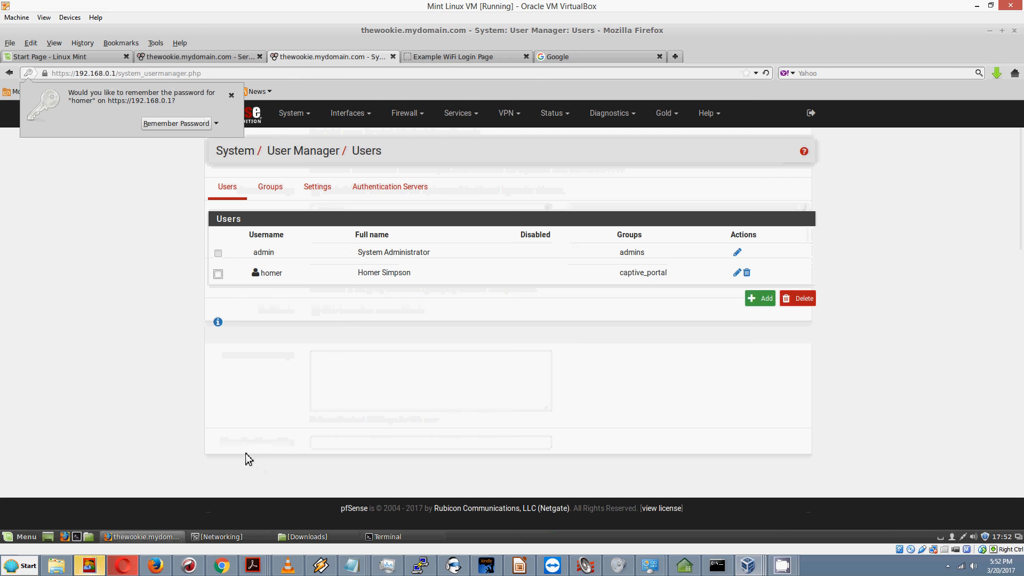
Step: Decline Firefox's save-password prompt and show Groups, where captive_portal now has 1 member
{"action": "left_click", "coordinate": [231, 97]}
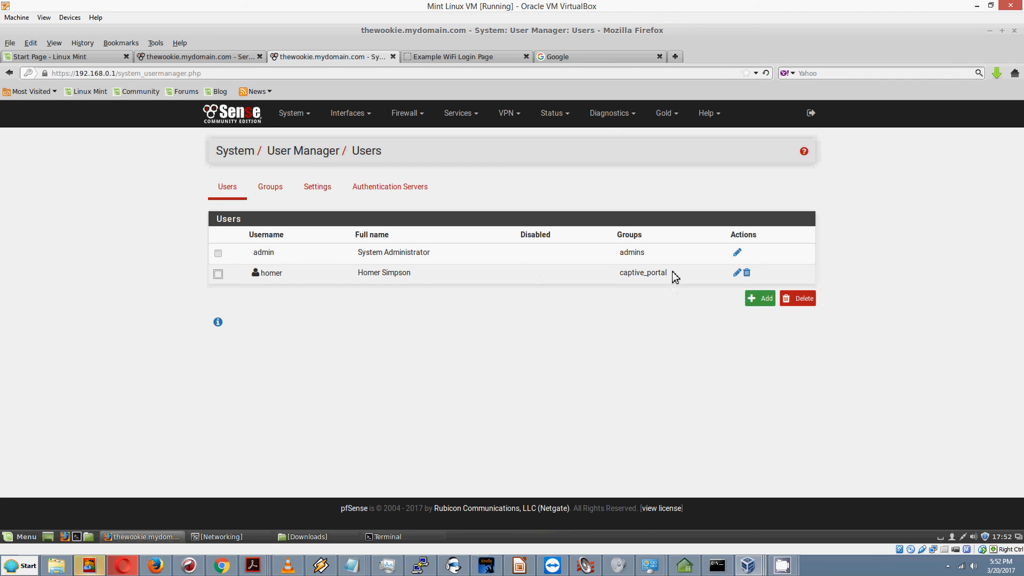
{"action": "left_click", "coordinate": [269, 195]}
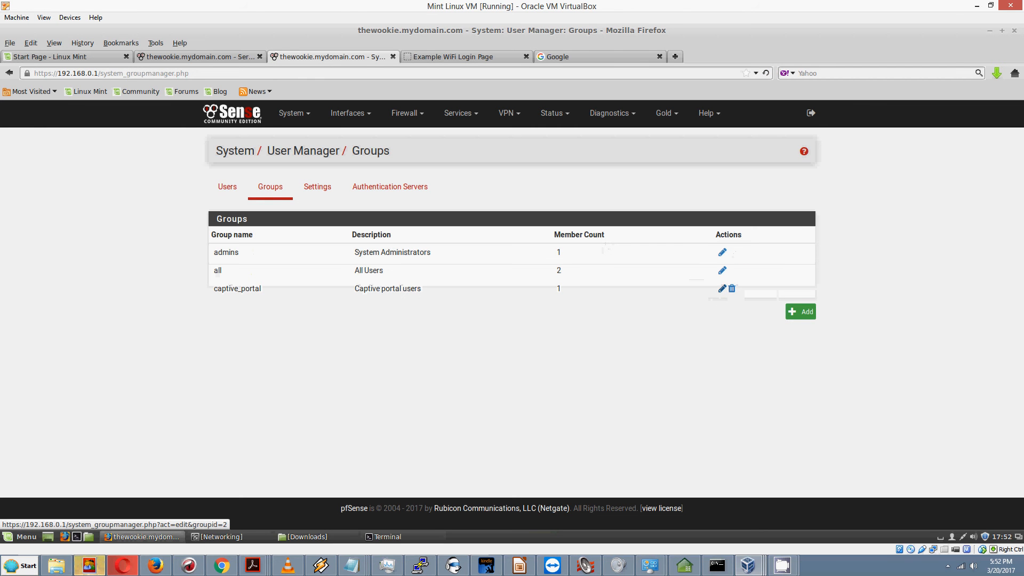
Step: Browse the captive_portal group's members and assignable privileges, then go to Users without saving
{"action": "left_click", "coordinate": [722, 288]}
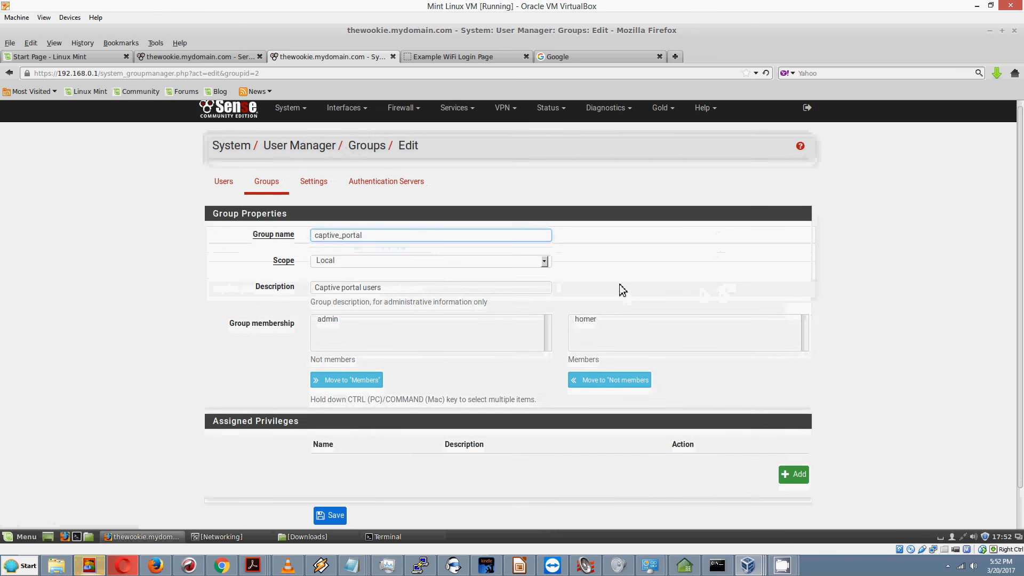
{"action": "scroll", "coordinate": [619, 284], "scroll_direction": "down", "scroll_amount": 2}
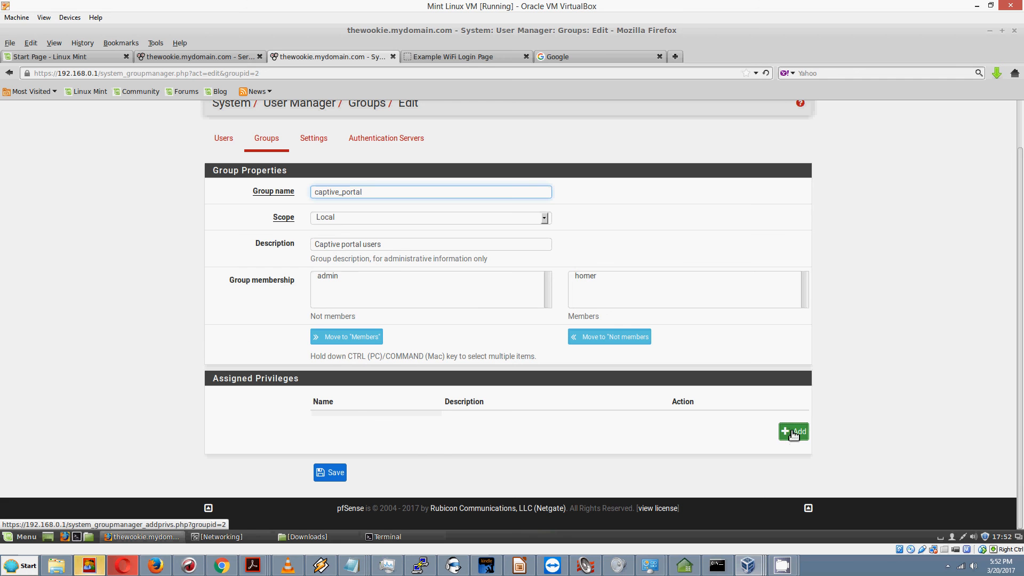
{"action": "left_click", "coordinate": [794, 433]}
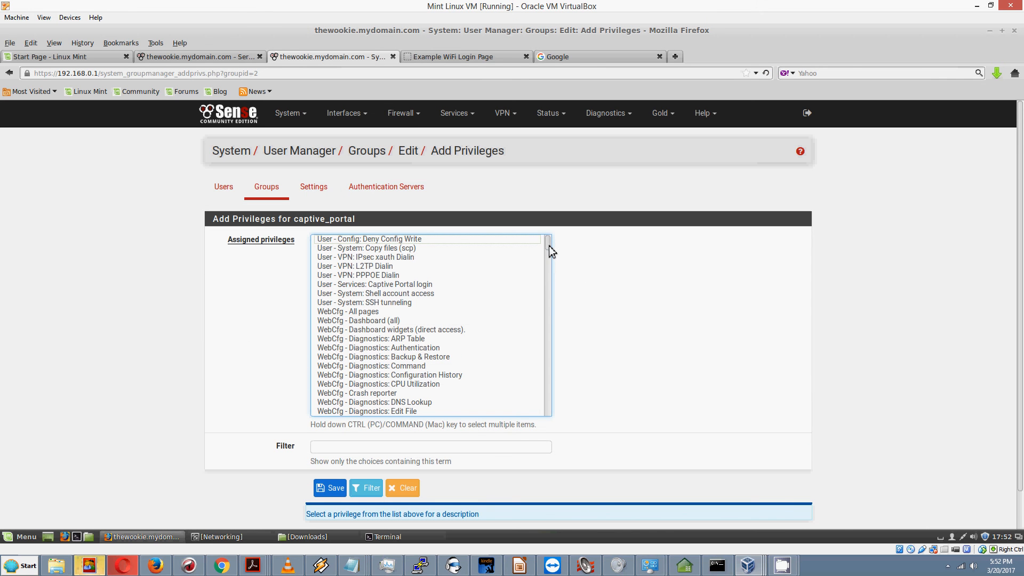
{"action": "left_click_drag", "start_coordinate": [550, 240], "coordinate": [539, 413]}
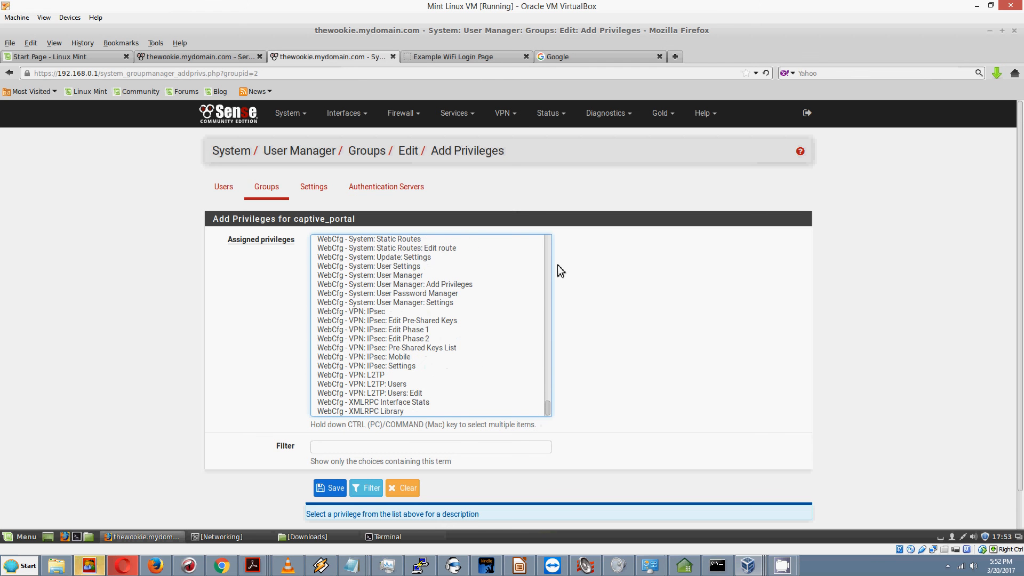
{"action": "scroll", "coordinate": [551, 262], "scroll_direction": "up", "scroll_amount": 15}
{"action": "scroll", "coordinate": [545, 292], "scroll_direction": "up", "scroll_amount": 5}
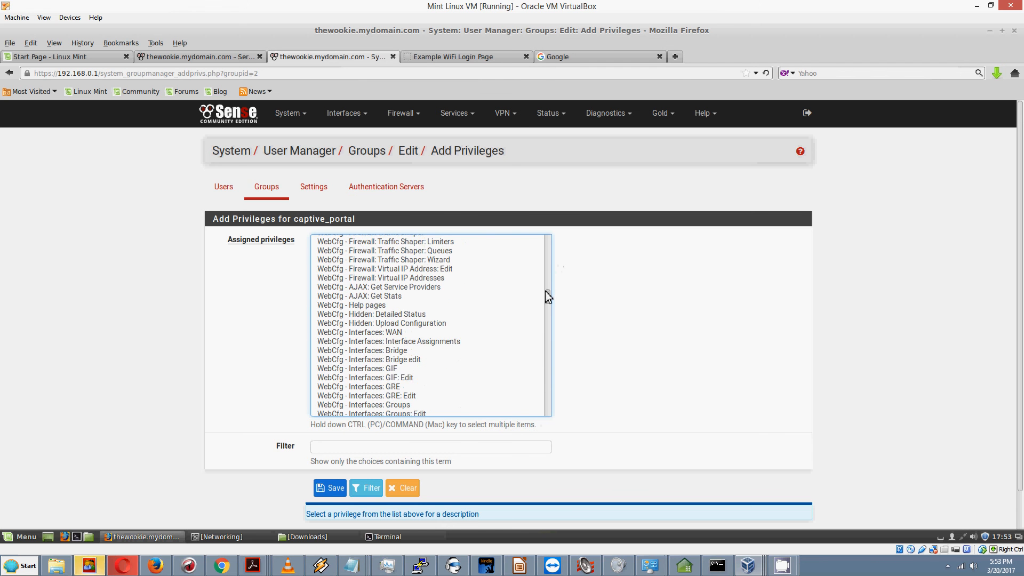
{"action": "left_click_drag", "start_coordinate": [546, 290], "coordinate": [542, 234]}
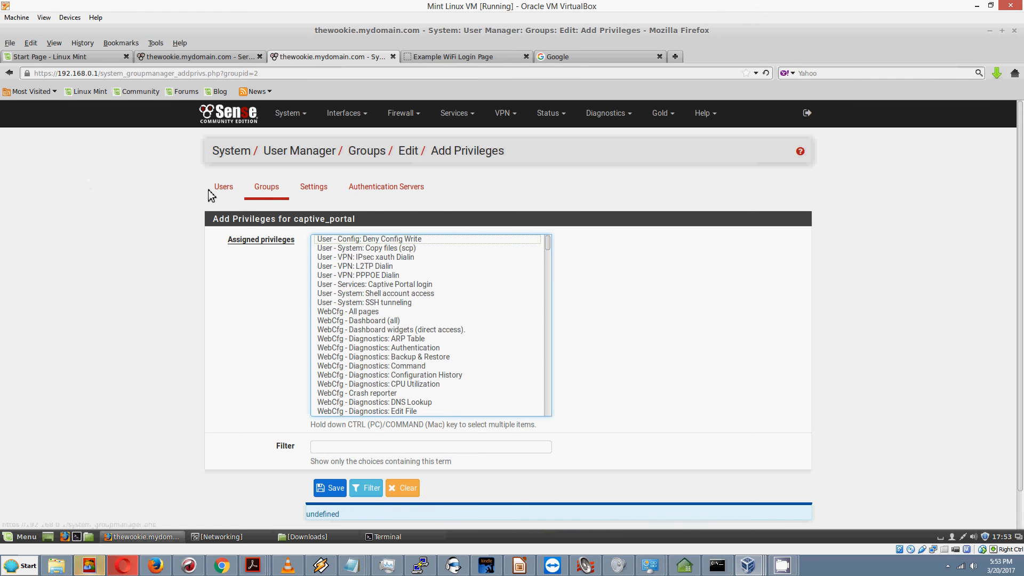
{"action": "left_click", "coordinate": [222, 197]}
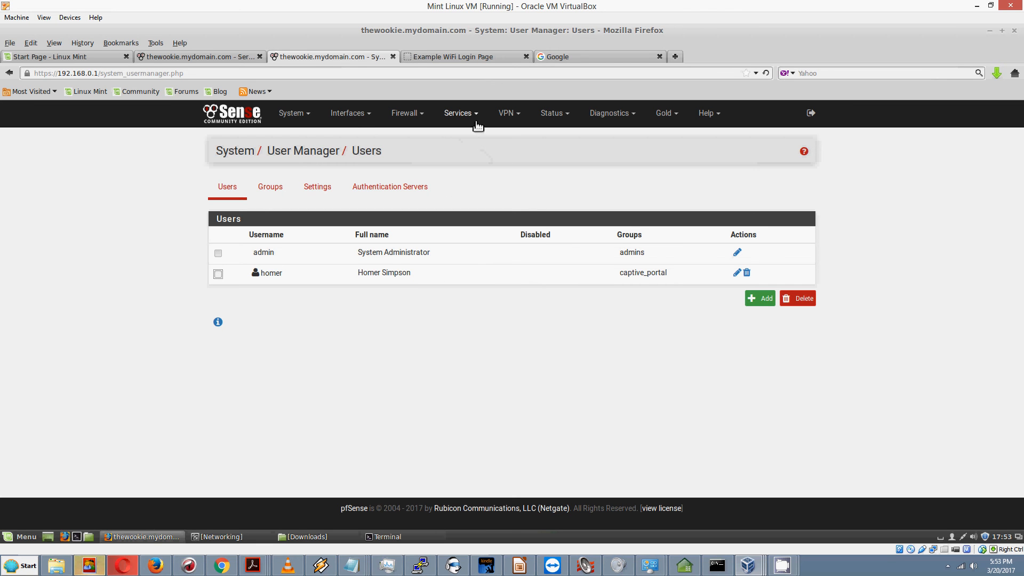
Step: Back in the coffee_shop portal configuration, choose Local User Manager / Vouchers authentication
{"action": "left_click", "coordinate": [393, 57]}
{"action": "left_click", "coordinate": [183, 58]}
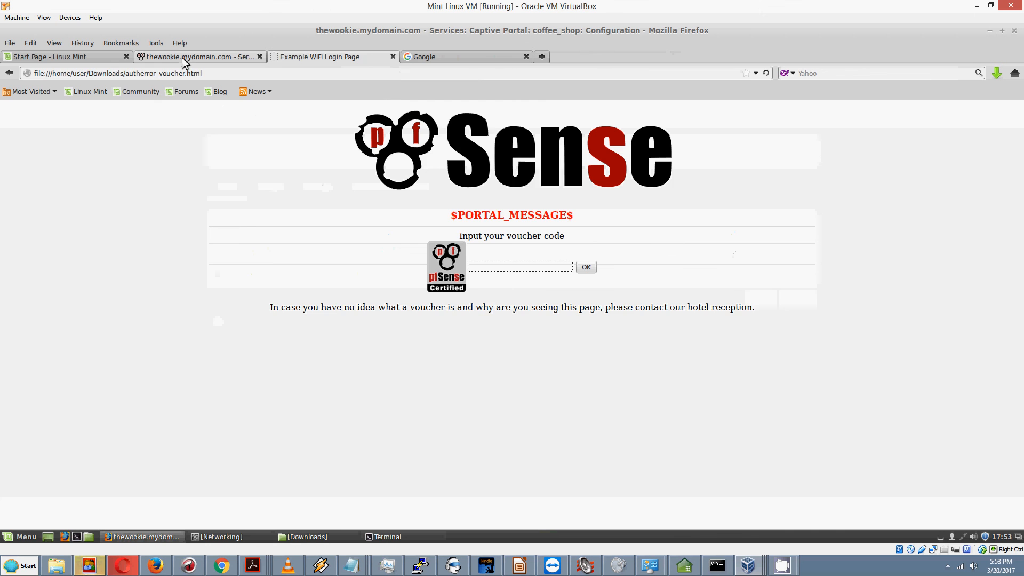
{"action": "left_click", "coordinate": [127, 271]}
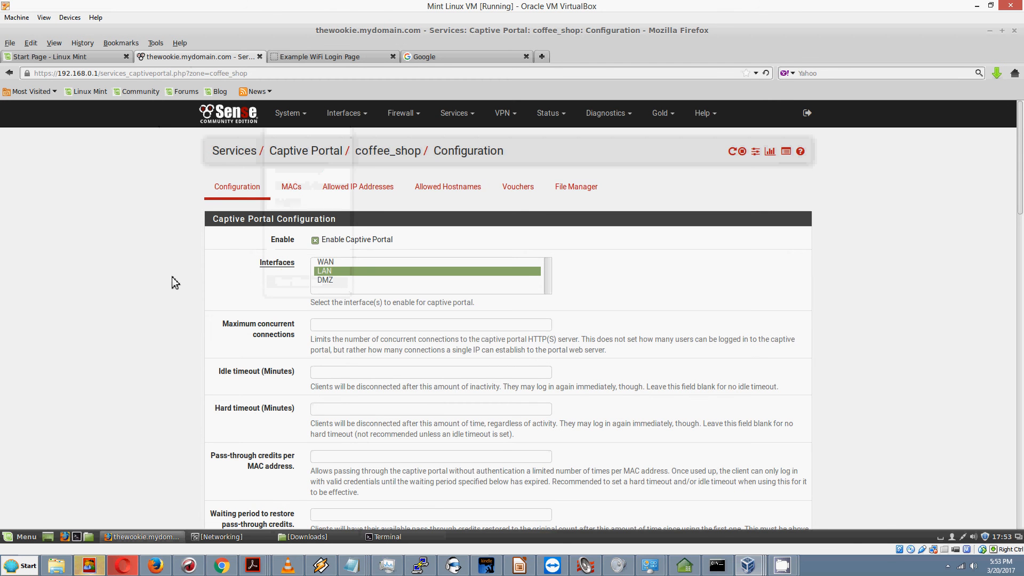
{"action": "scroll", "coordinate": [171, 277], "scroll_direction": "down", "scroll_amount": 5}
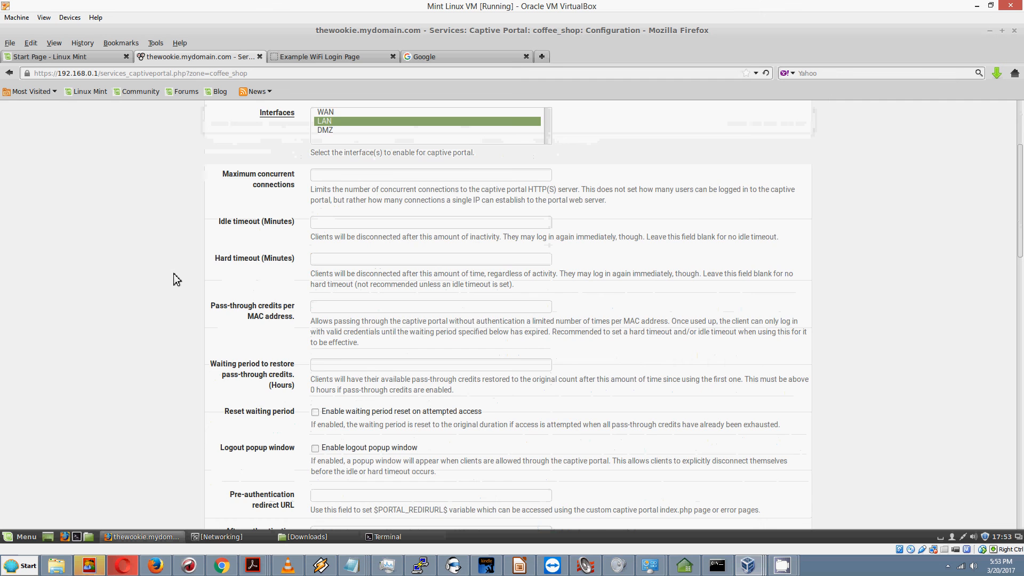
{"action": "scroll", "coordinate": [174, 275], "scroll_direction": "down", "scroll_amount": 15}
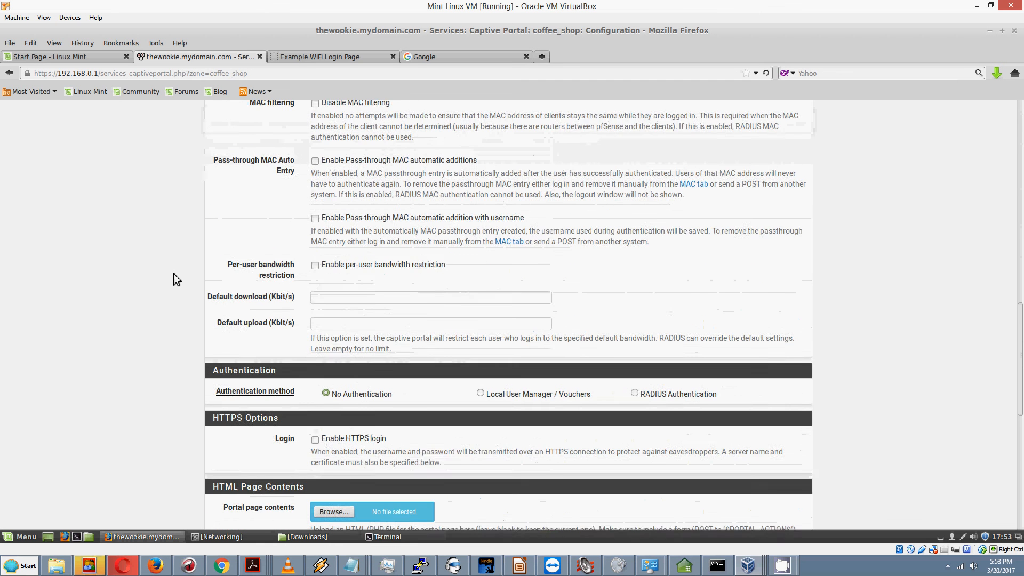
{"action": "scroll", "coordinate": [177, 280], "scroll_direction": "down", "scroll_amount": 3}
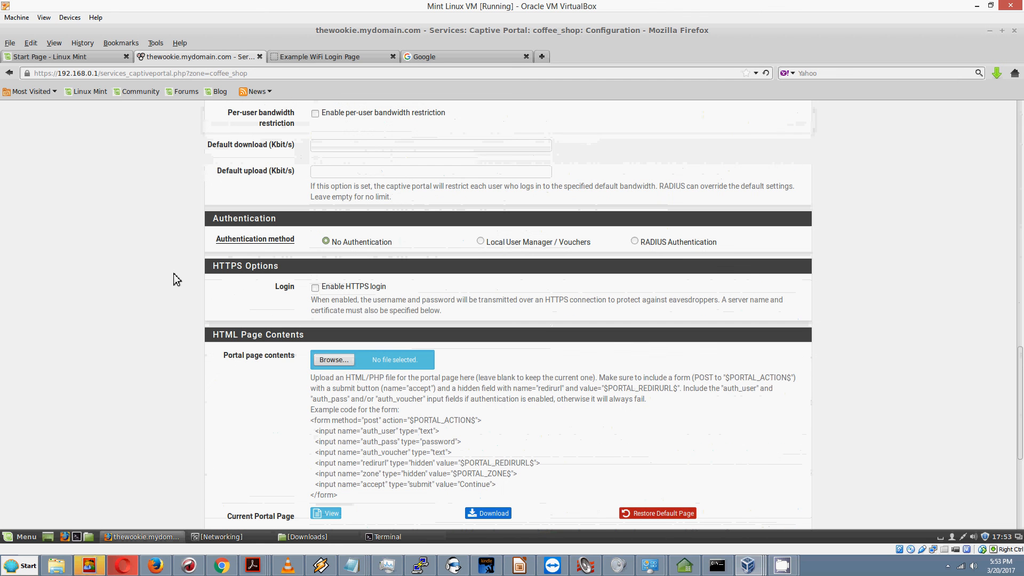
{"action": "left_click", "coordinate": [481, 241]}
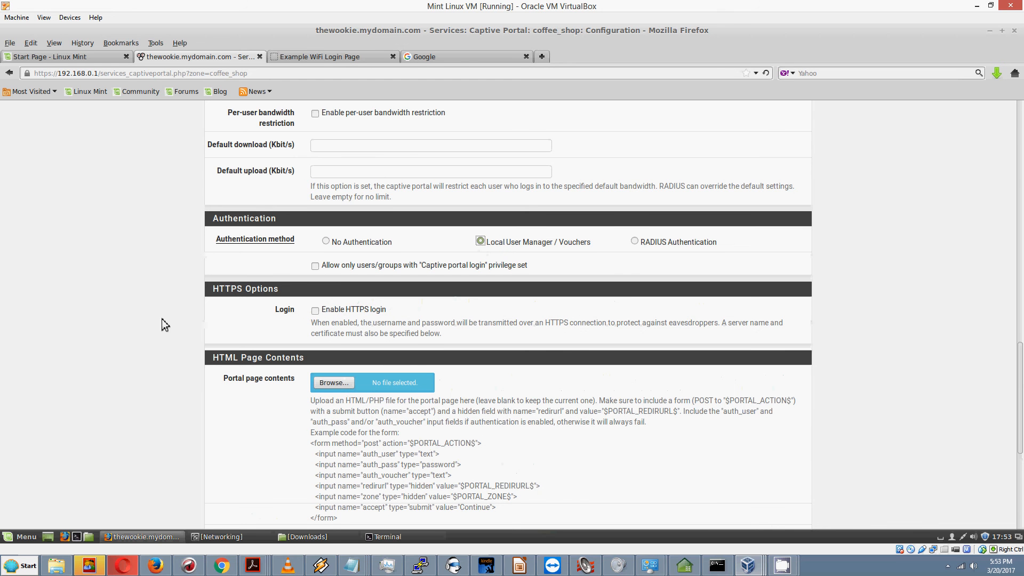
{"action": "scroll", "coordinate": [127, 316], "scroll_direction": "down", "scroll_amount": 2}
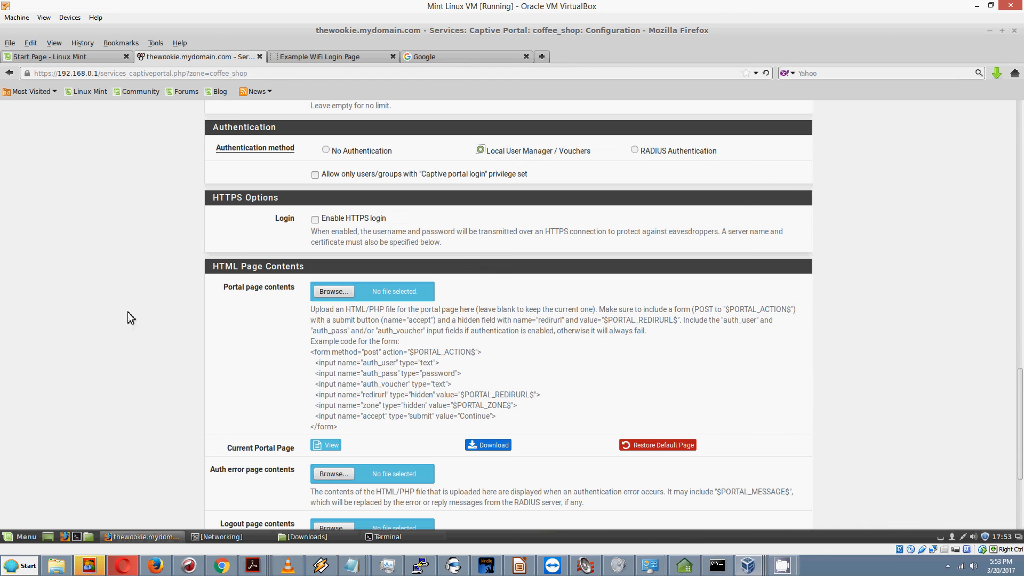
Step: Upload portal_withlogin.html as the portal page and autherror_withlogin.html as the auth error page
{"action": "left_click", "coordinate": [334, 293]}
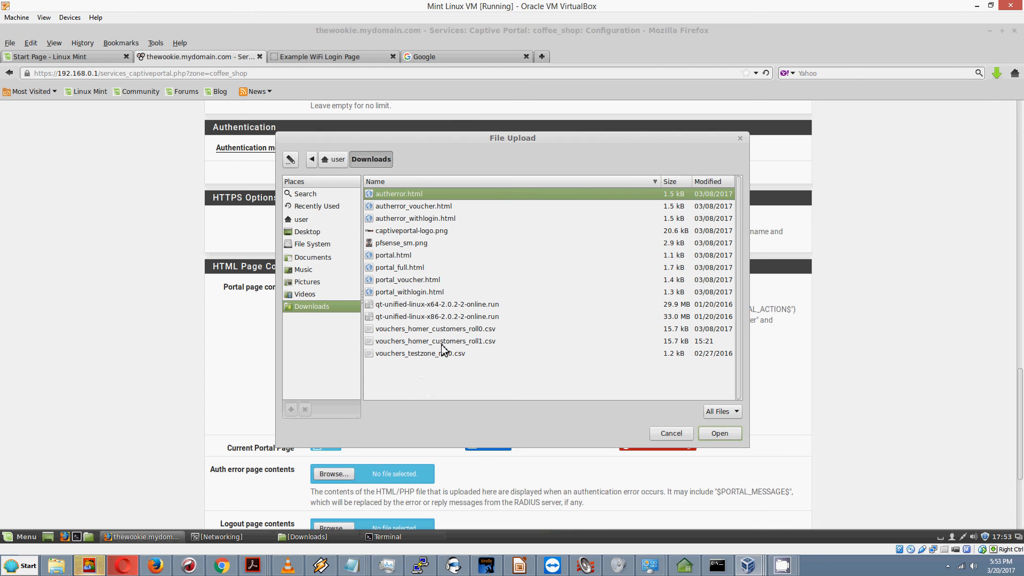
{"action": "double_click", "coordinate": [407, 293]}
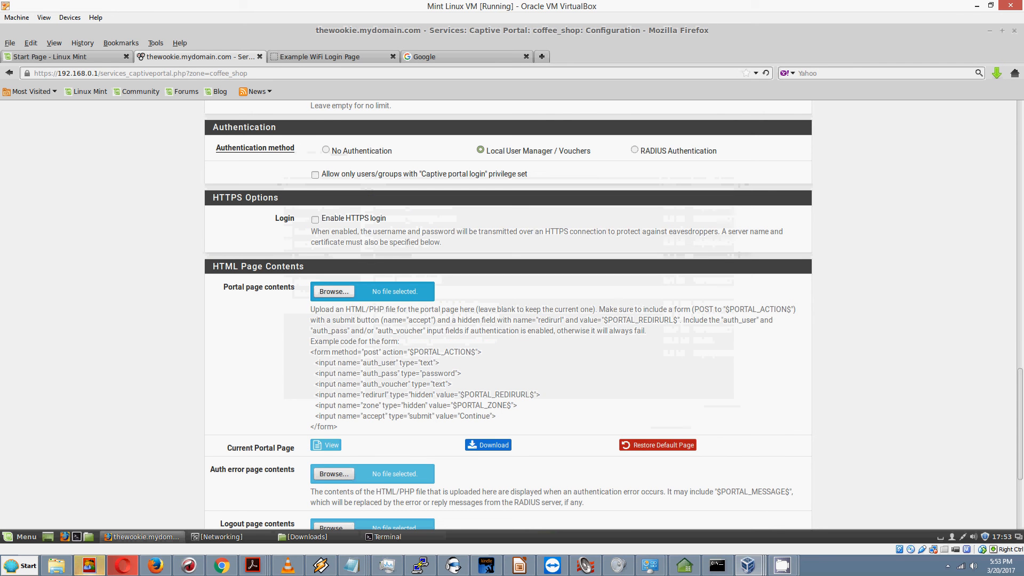
{"action": "scroll", "coordinate": [233, 308], "scroll_direction": "down", "scroll_amount": 3}
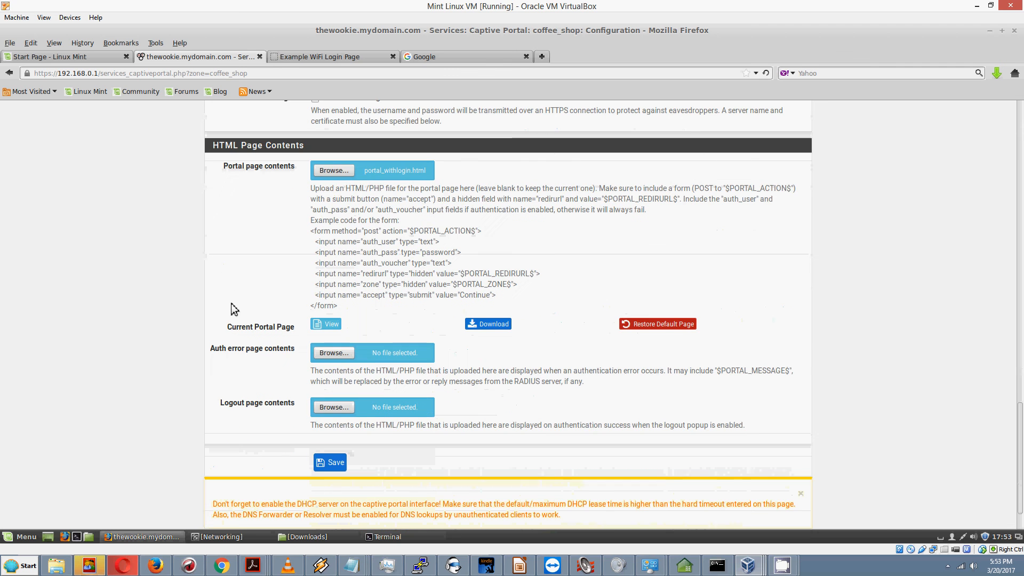
{"action": "left_click", "coordinate": [339, 353]}
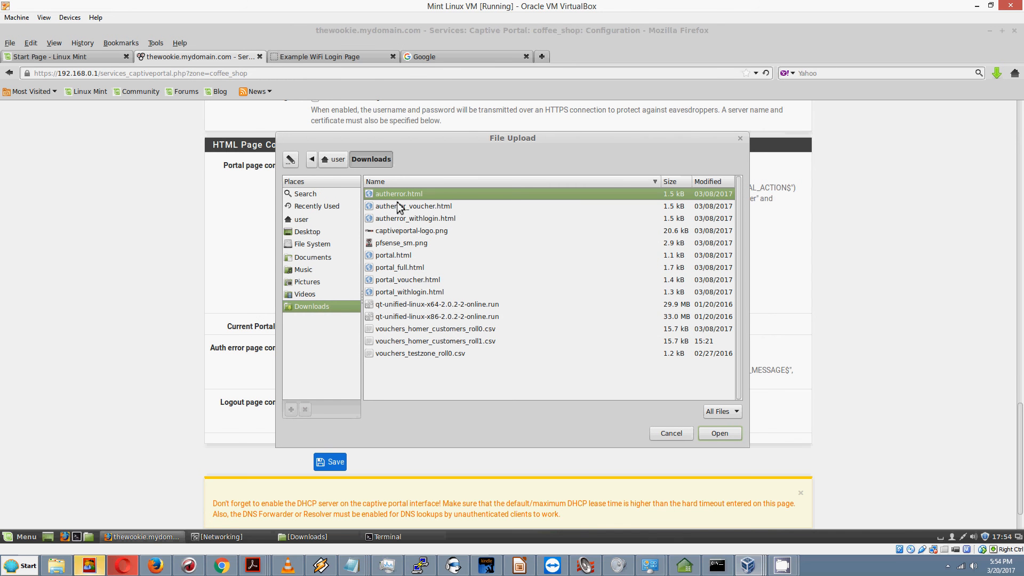
{"action": "left_click", "coordinate": [397, 220]}
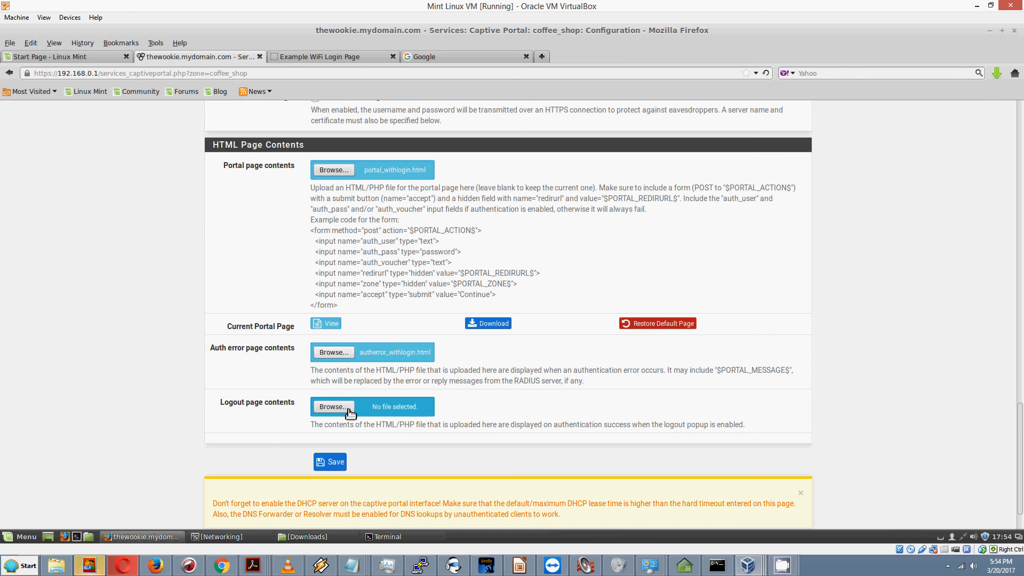
Step: Save the coffee_shop captive portal settings
{"action": "scroll", "coordinate": [531, 389], "scroll_direction": "down", "scroll_amount": 2}
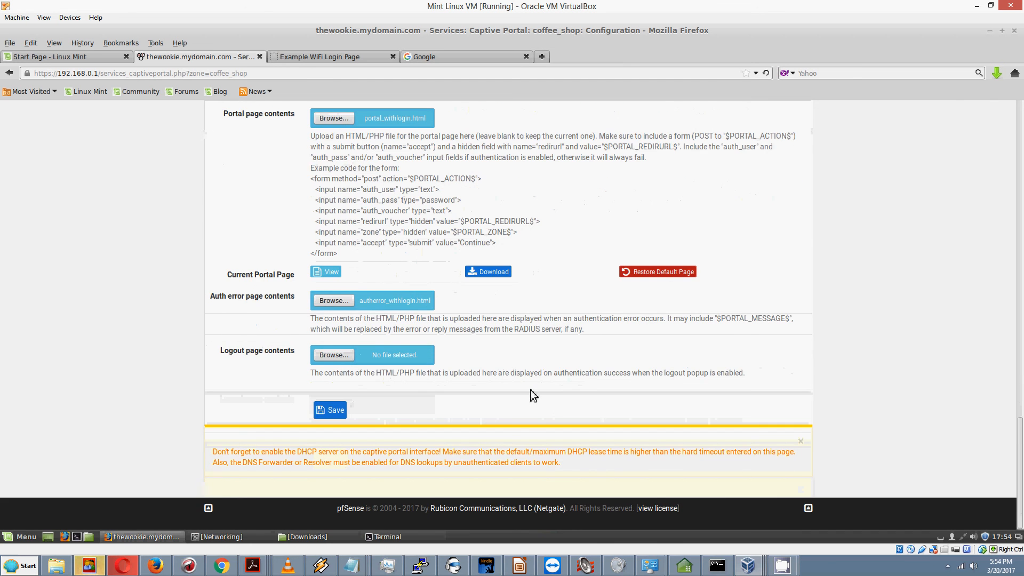
{"action": "scroll", "coordinate": [531, 396], "scroll_direction": "up", "scroll_amount": 6}
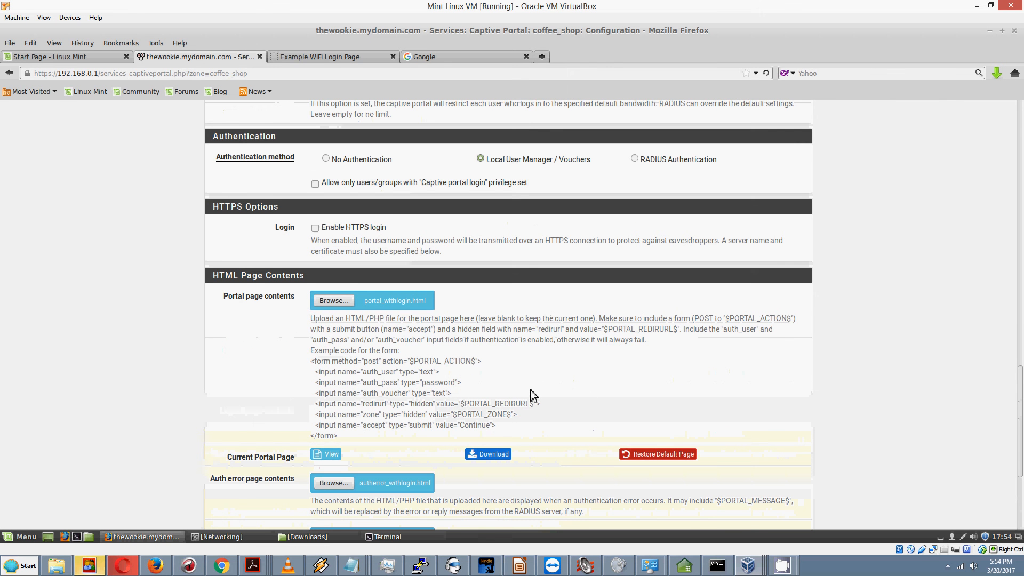
{"action": "scroll", "coordinate": [531, 389], "scroll_direction": "up", "scroll_amount": 1}
{"action": "scroll", "coordinate": [530, 391], "scroll_direction": "down", "scroll_amount": 8}
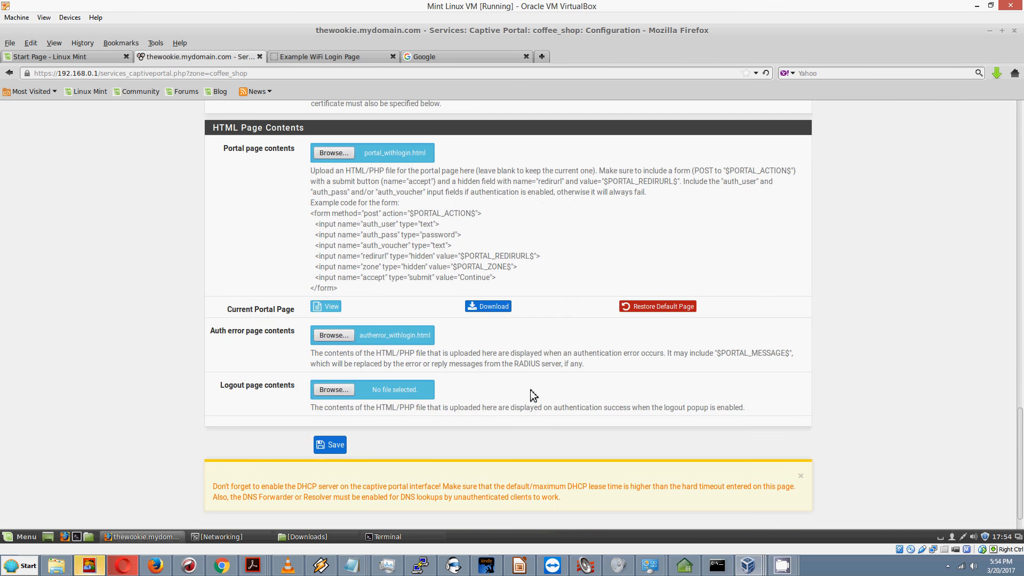
{"action": "scroll", "coordinate": [530, 390], "scroll_direction": "up", "scroll_amount": 18}
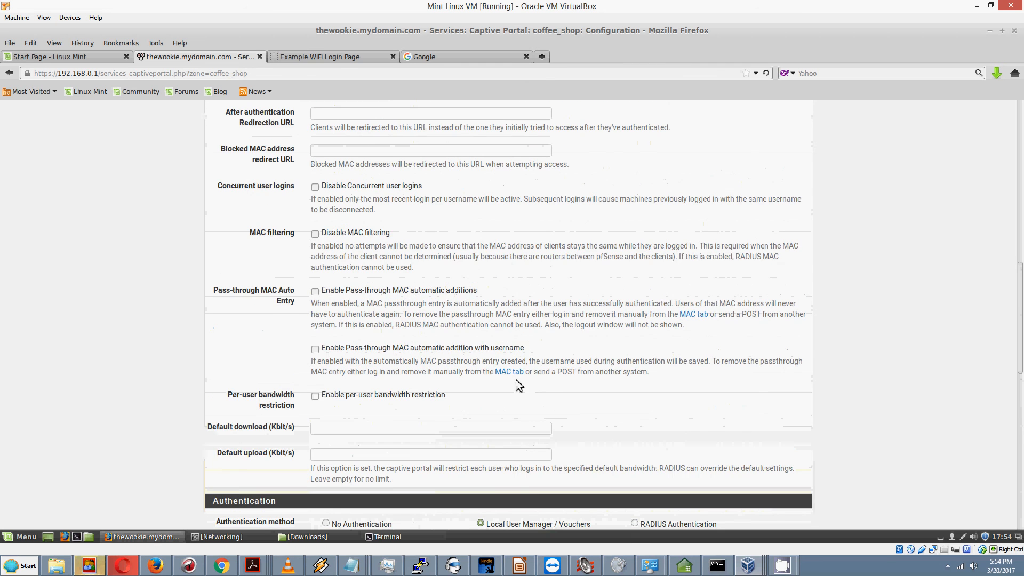
{"action": "scroll", "coordinate": [505, 392], "scroll_direction": "down", "scroll_amount": 7}
{"action": "scroll", "coordinate": [508, 408], "scroll_direction": "down", "scroll_amount": 10}
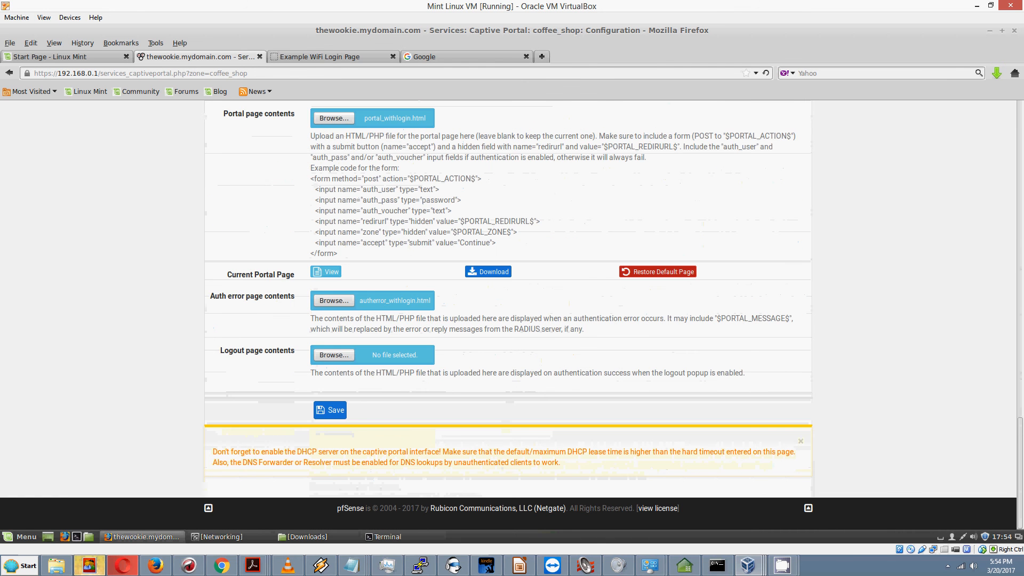
{"action": "left_click", "coordinate": [331, 410]}
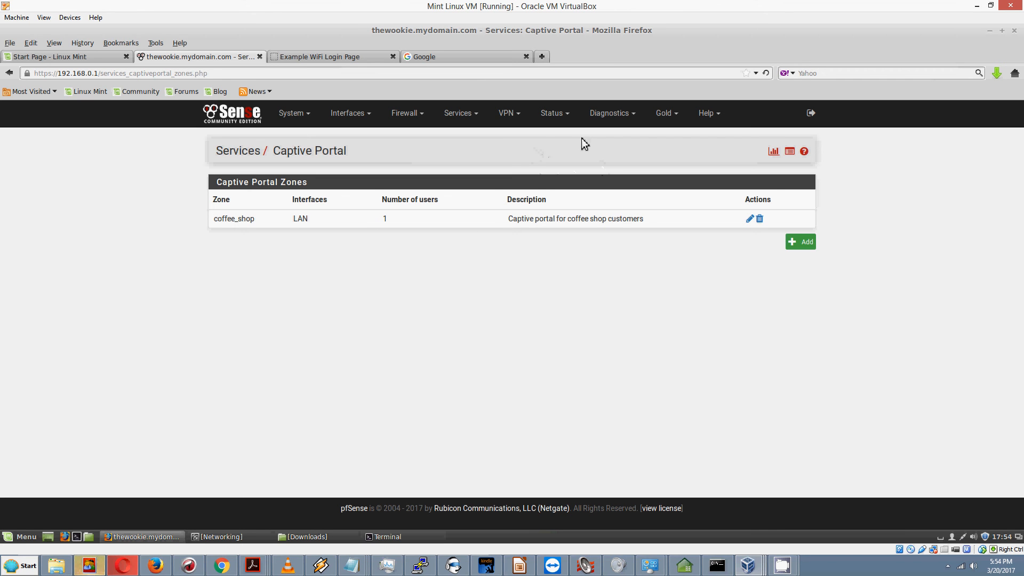
Step: Disconnect the unauthenticated user under Status > Captive Portal, then start a new browser tab
{"action": "left_click", "coordinate": [556, 115]}
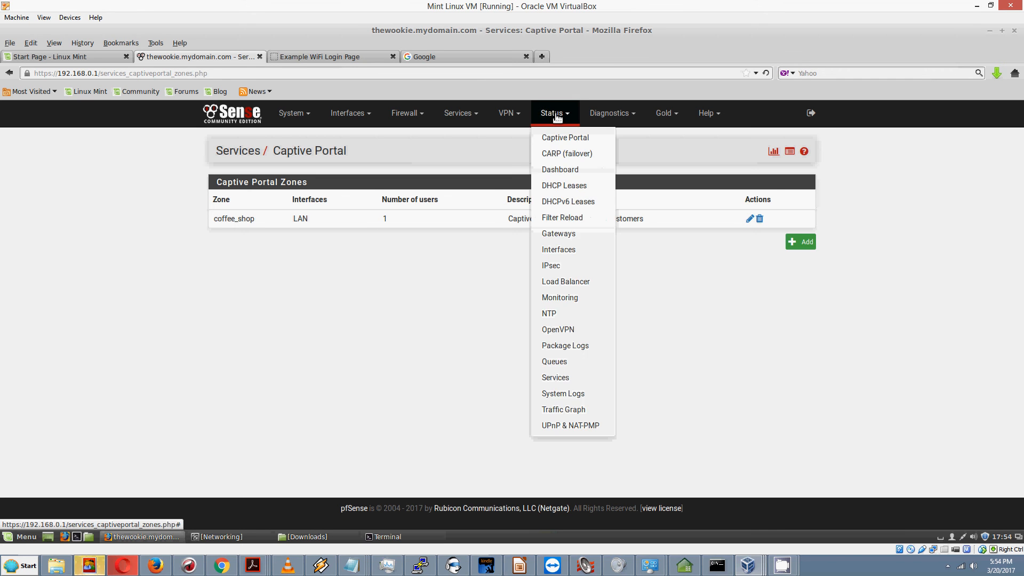
{"action": "left_click", "coordinate": [562, 140]}
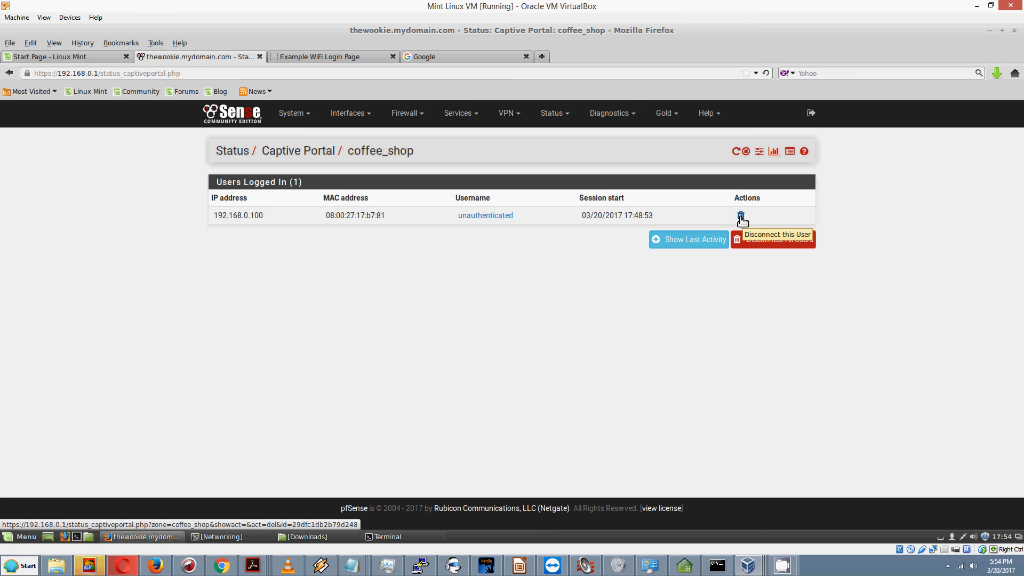
{"action": "left_click", "coordinate": [741, 216]}
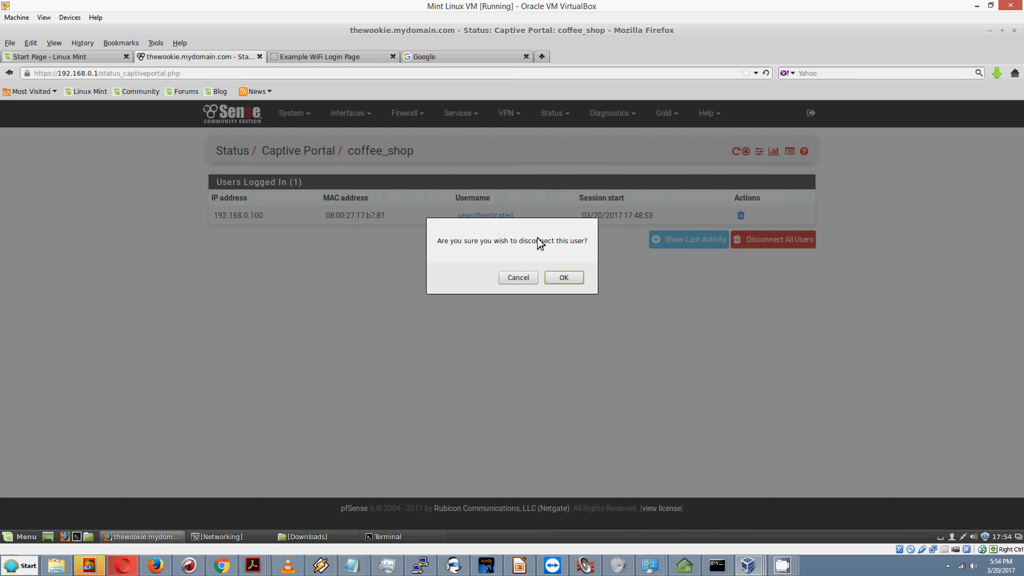
{"action": "left_click", "coordinate": [564, 278]}
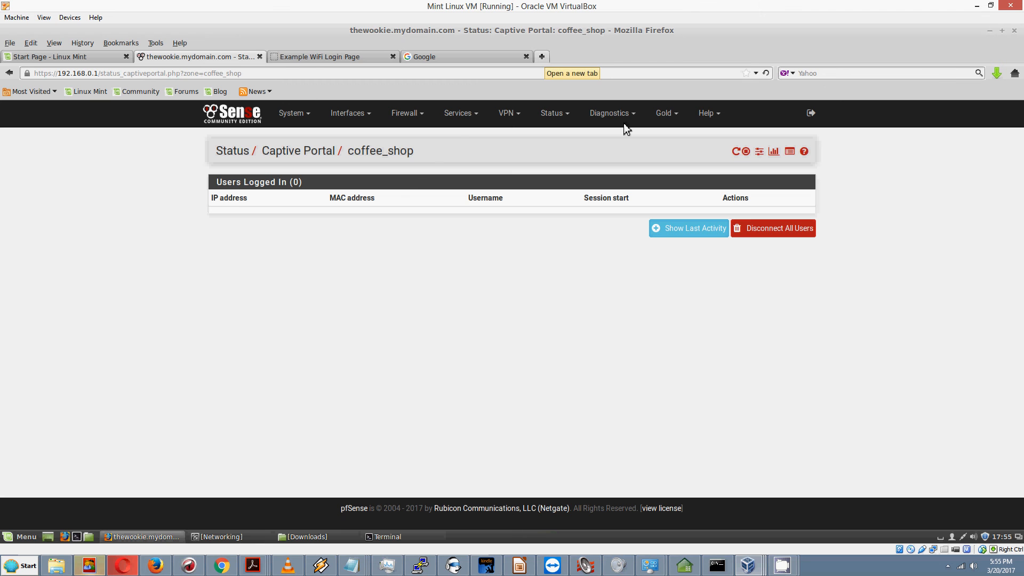
{"action": "left_click", "coordinate": [543, 58]}
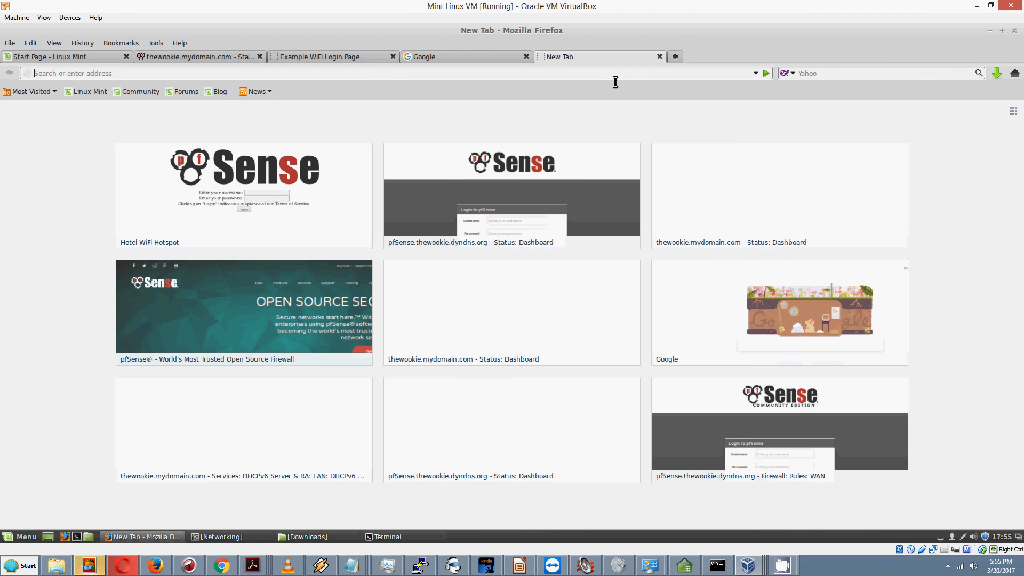
{"action": "left_click", "coordinate": [756, 73]}
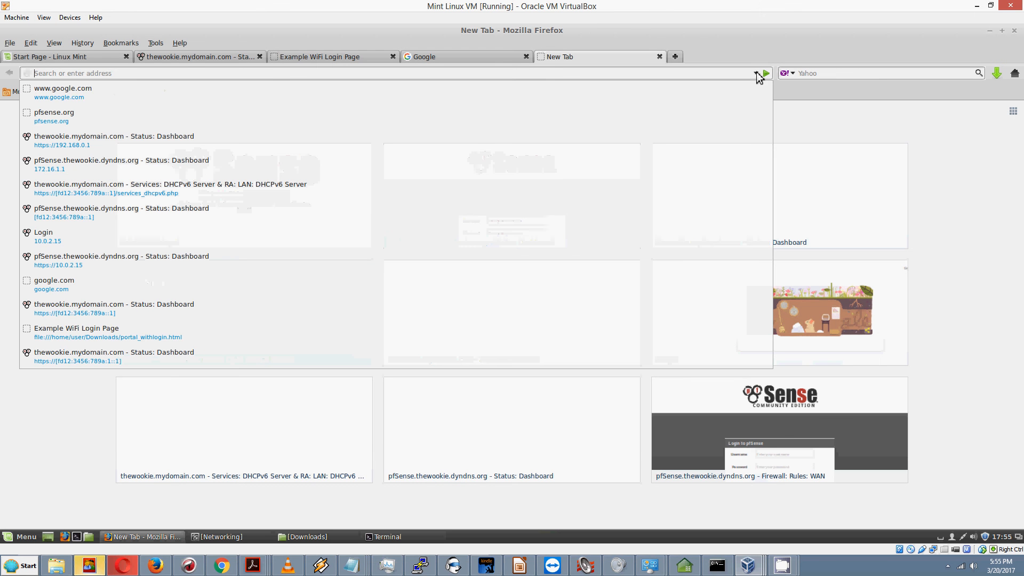
{"action": "left_click", "coordinate": [78, 100]}
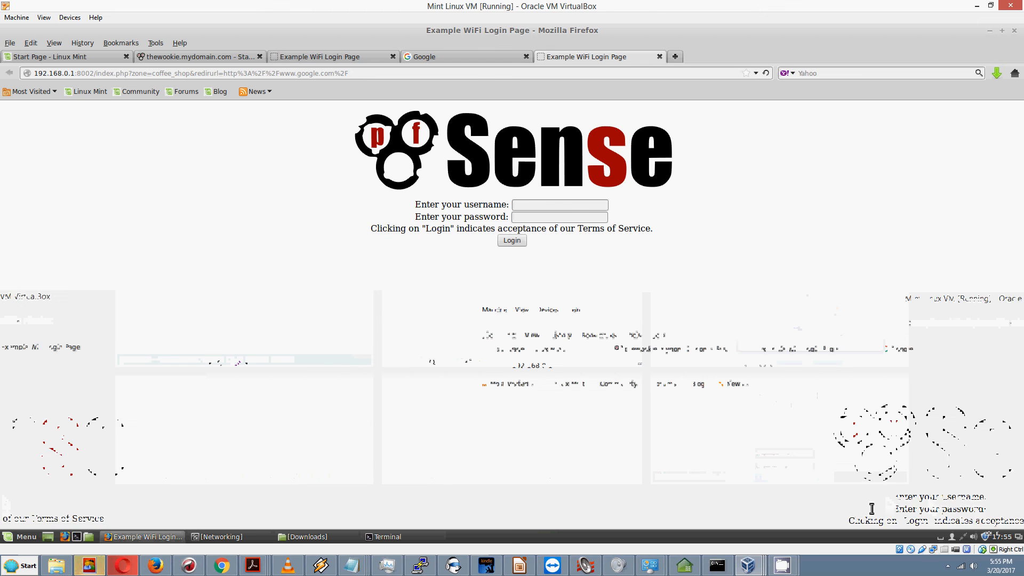
{"action": "left_click", "coordinate": [547, 207]}
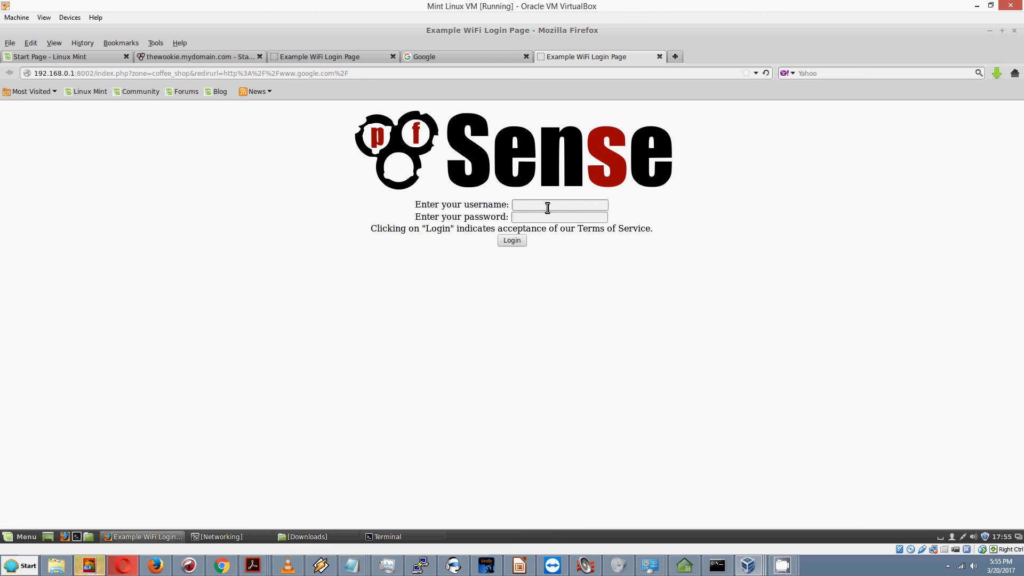
{"action": "key", "text": "Down"}
{"action": "type", "text": "homer"}
{"action": "left_click", "coordinate": [549, 218]}
{"action": "type", "text": "*****"}
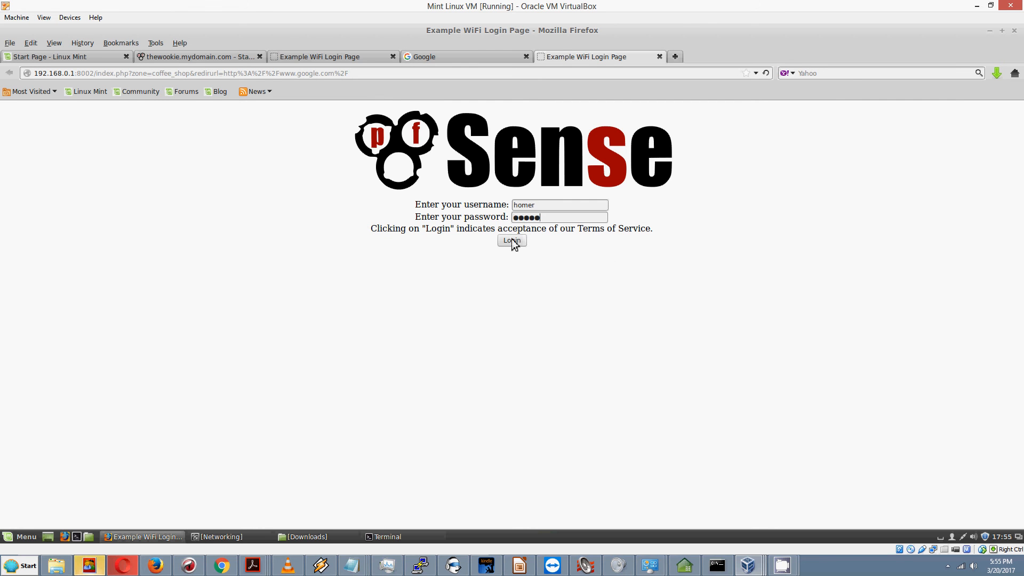
{"action": "left_click", "coordinate": [513, 244]}
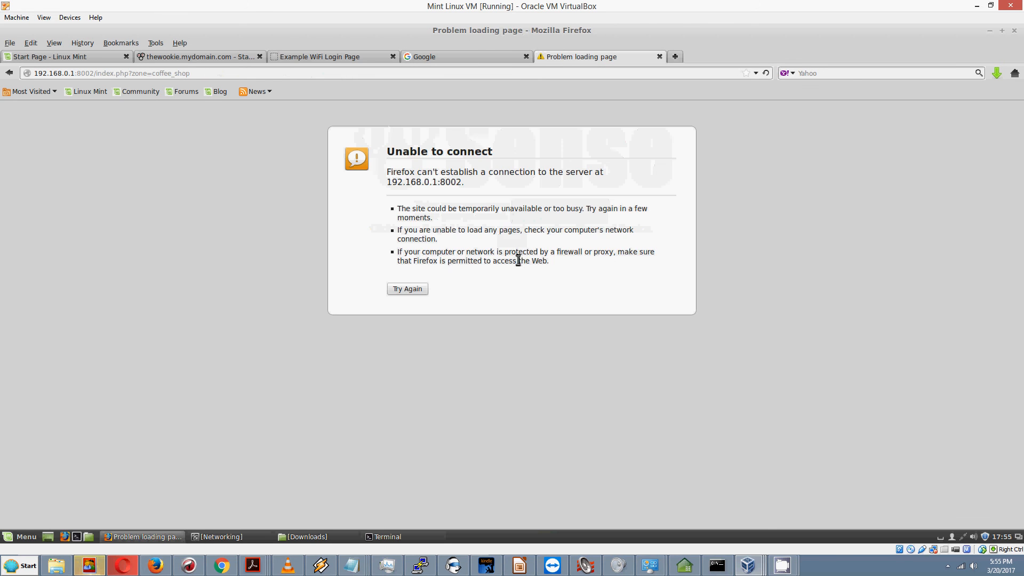
Step: Retry the failed page and resend the login data to reach the error page
{"action": "left_click", "coordinate": [412, 294]}
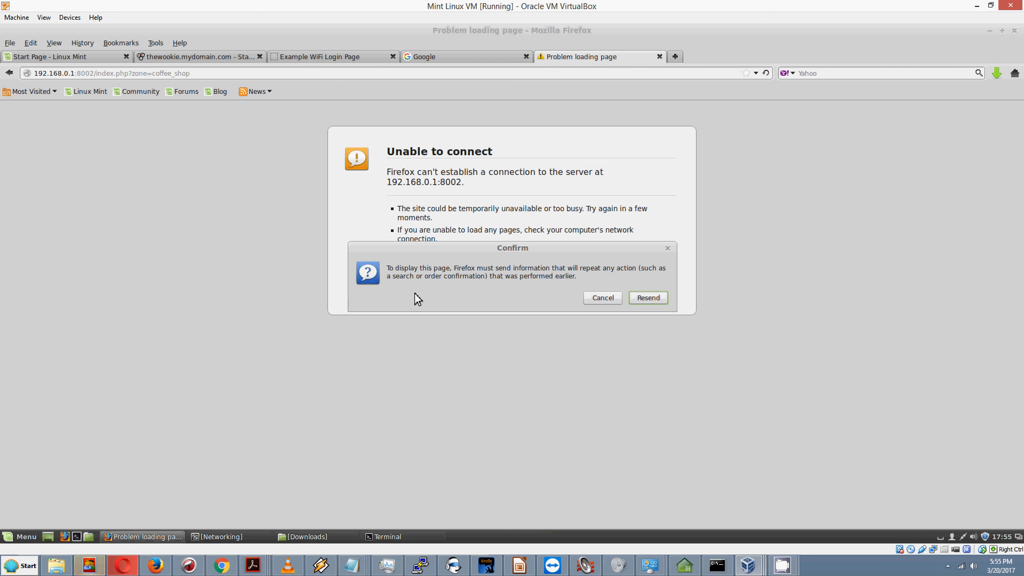
{"action": "left_click", "coordinate": [664, 302]}
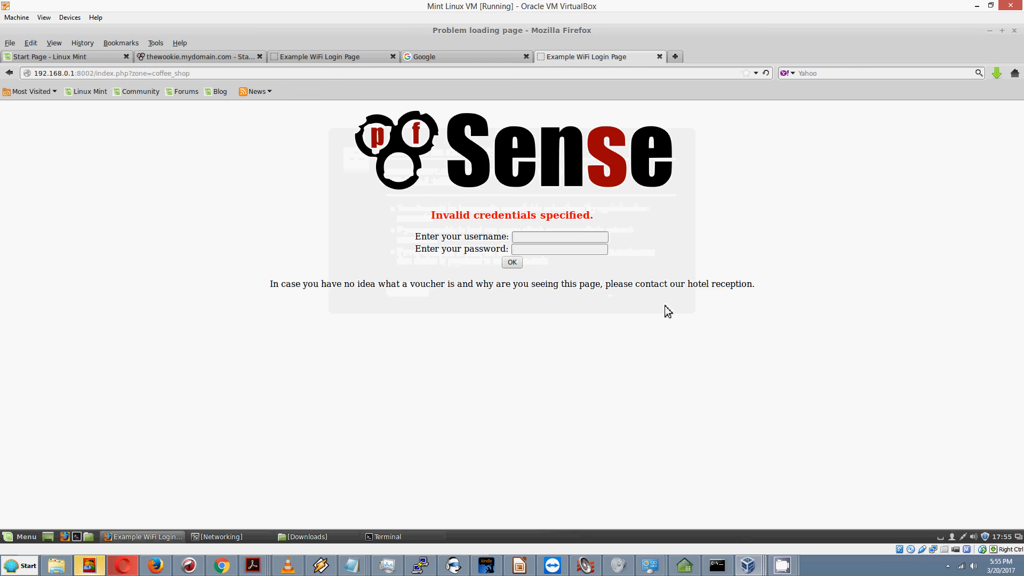
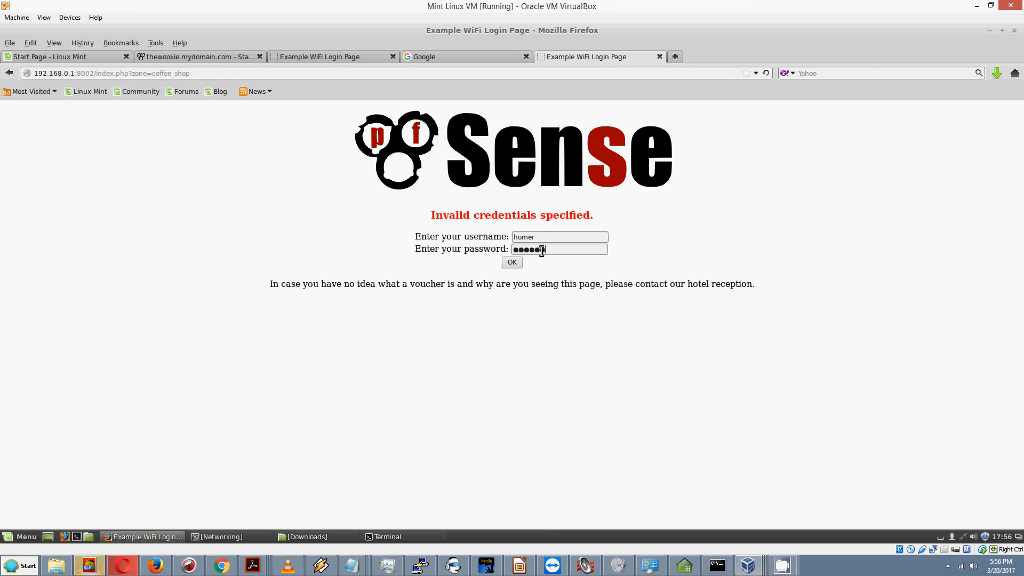
Step: Submit the portal login and retry so Google loads, then return to the pfSense admin page
{"action": "left_click", "coordinate": [517, 267]}
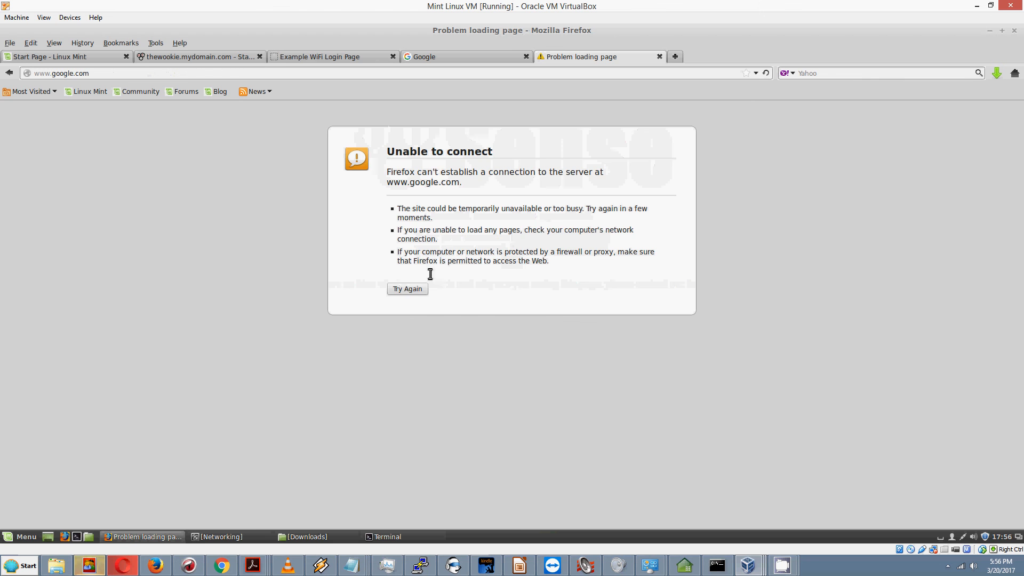
{"action": "left_click", "coordinate": [409, 290]}
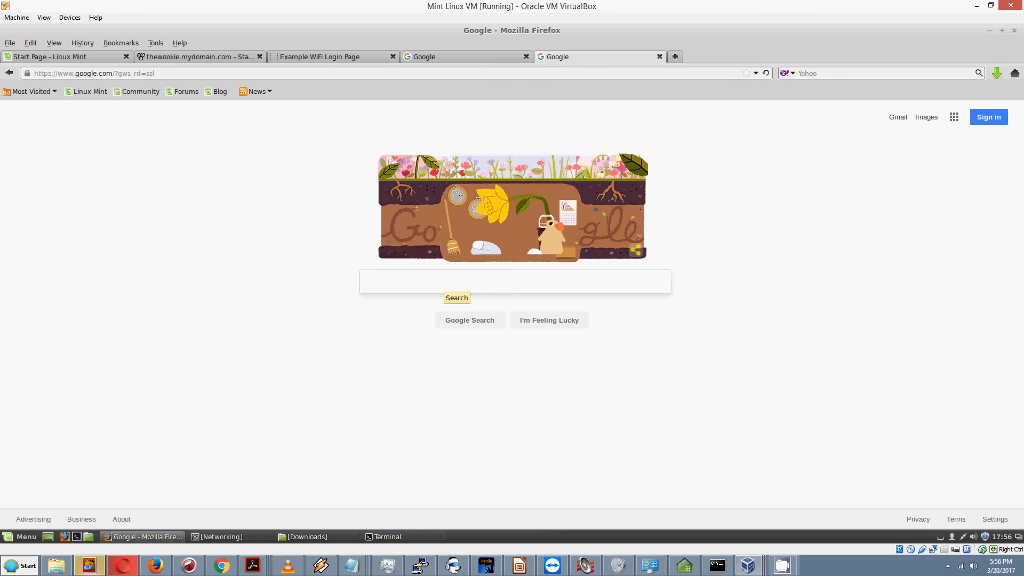
{"action": "left_click", "coordinate": [186, 56]}
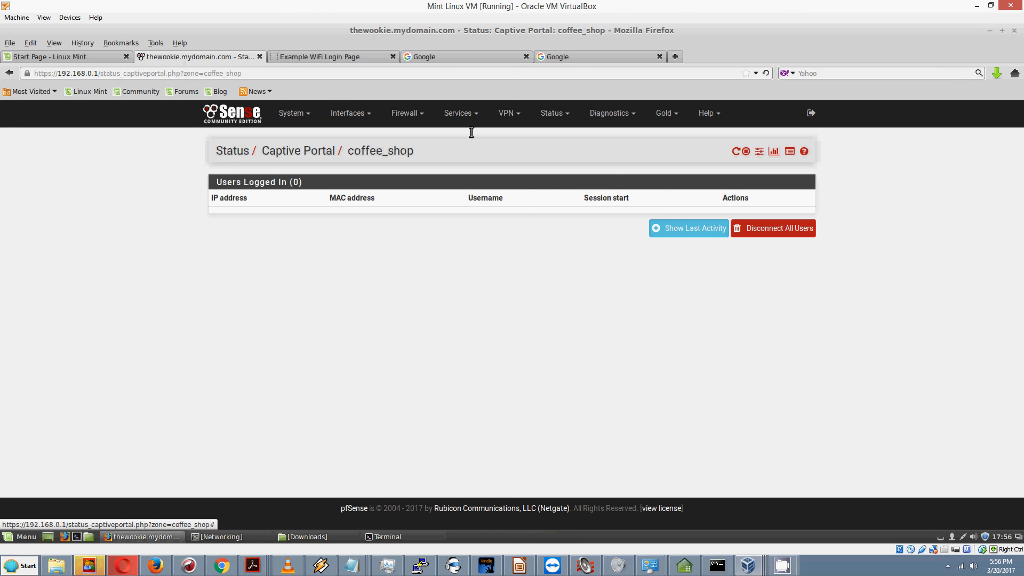
Step: Reload Status > Captive Portal until coffee_shop lists one user at 192.168.0.100
{"action": "left_click", "coordinate": [557, 116]}
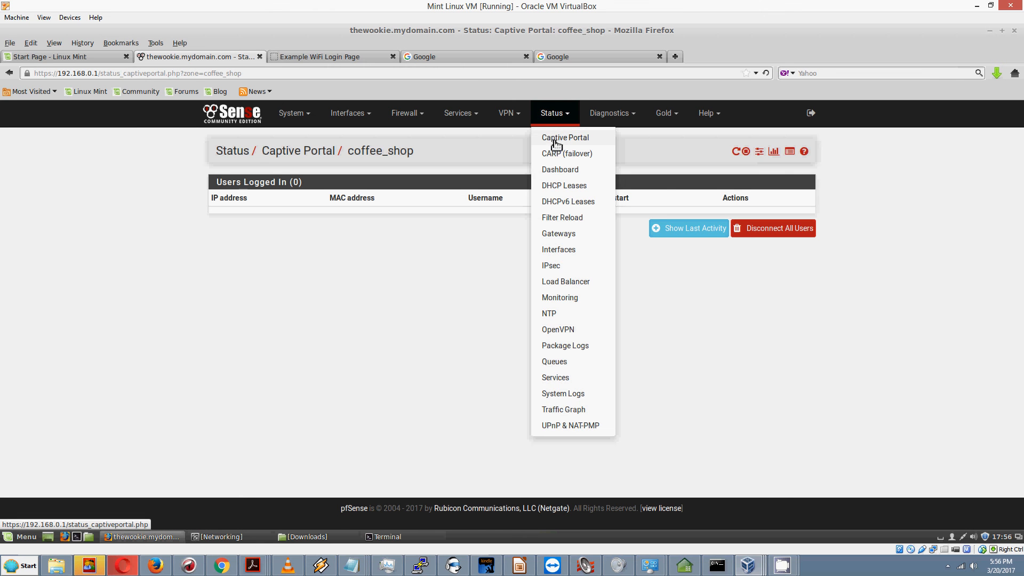
{"action": "left_click", "coordinate": [553, 138]}
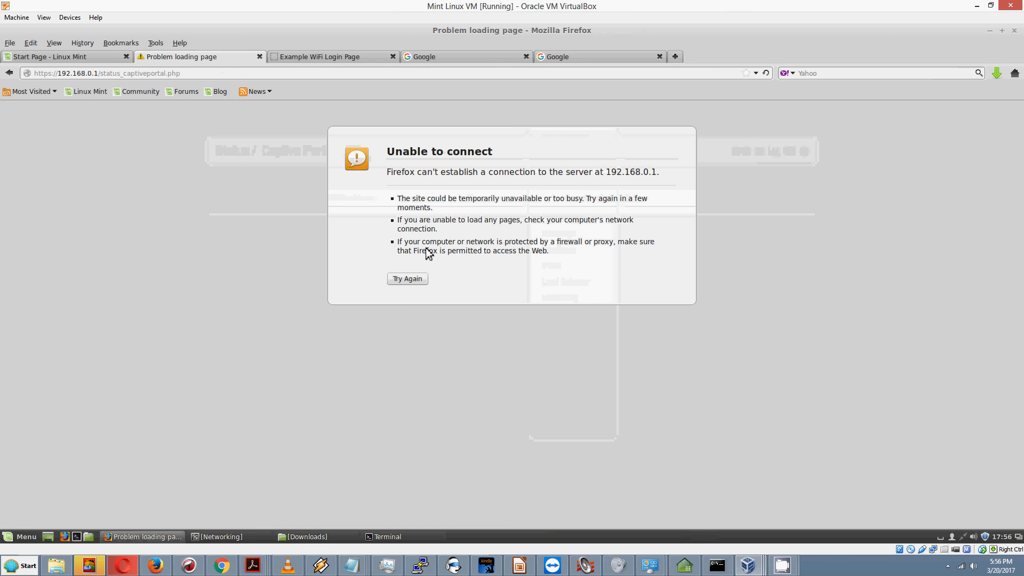
{"action": "left_click", "coordinate": [418, 283]}
{"action": "left_click", "coordinate": [416, 283]}
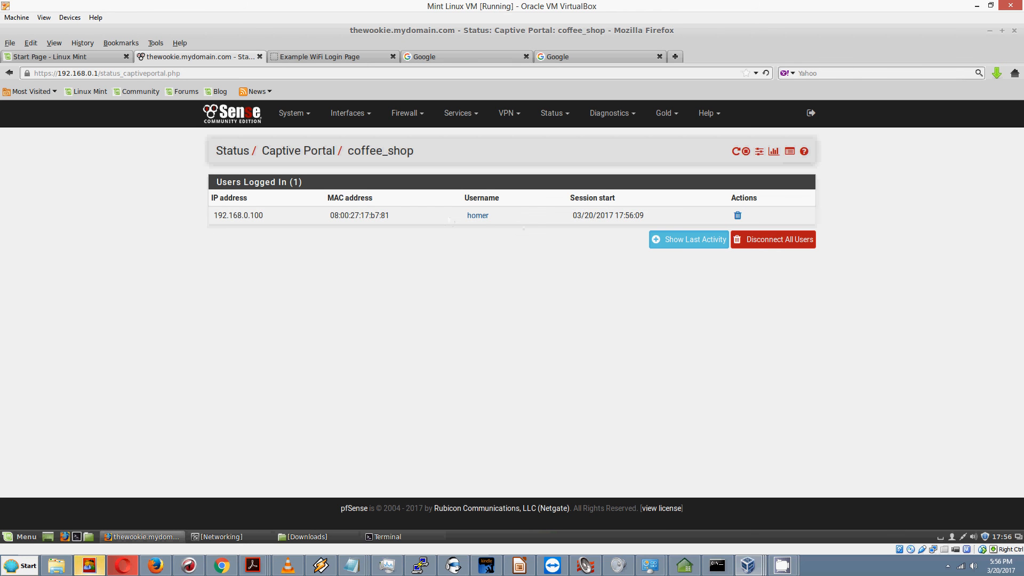
{"action": "mouse_move", "coordinate": [474, 216]}
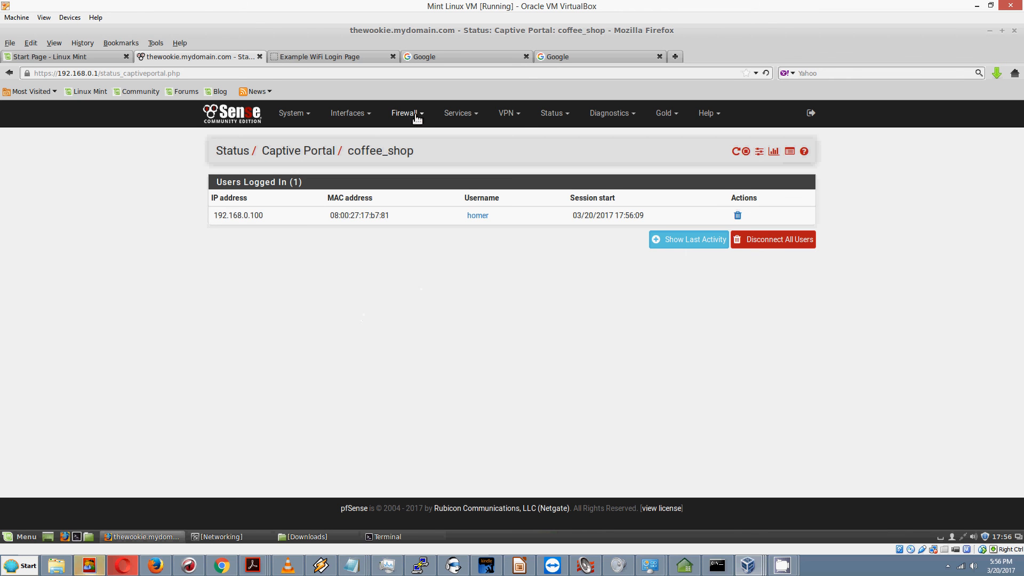
Step: Edit the coffee_shop zone from Services > Captive Portal and check Local User Manager / Vouchers authentication
{"action": "left_click", "coordinate": [473, 115]}
{"action": "left_click", "coordinate": [464, 140]}
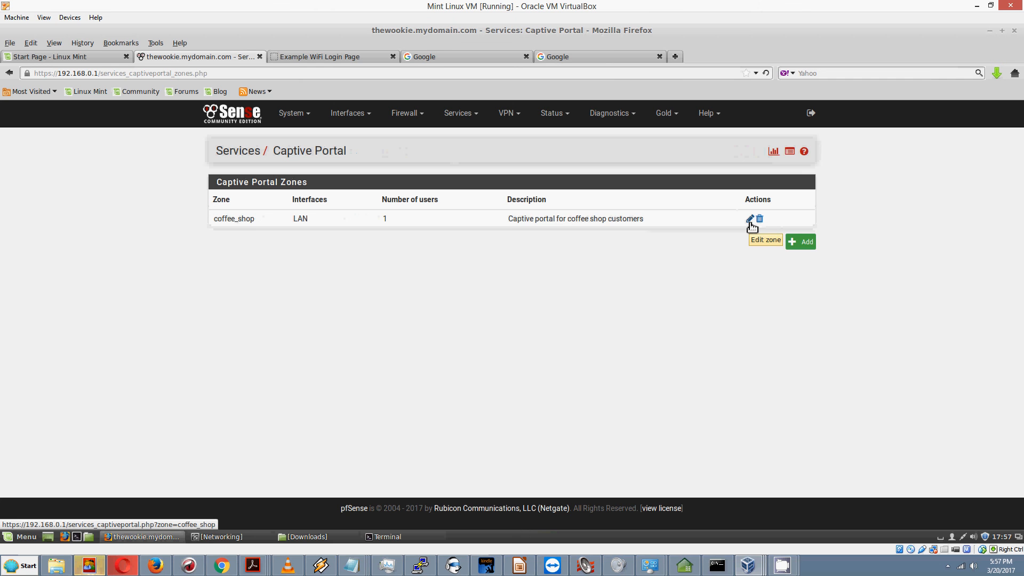
{"action": "left_click", "coordinate": [750, 220]}
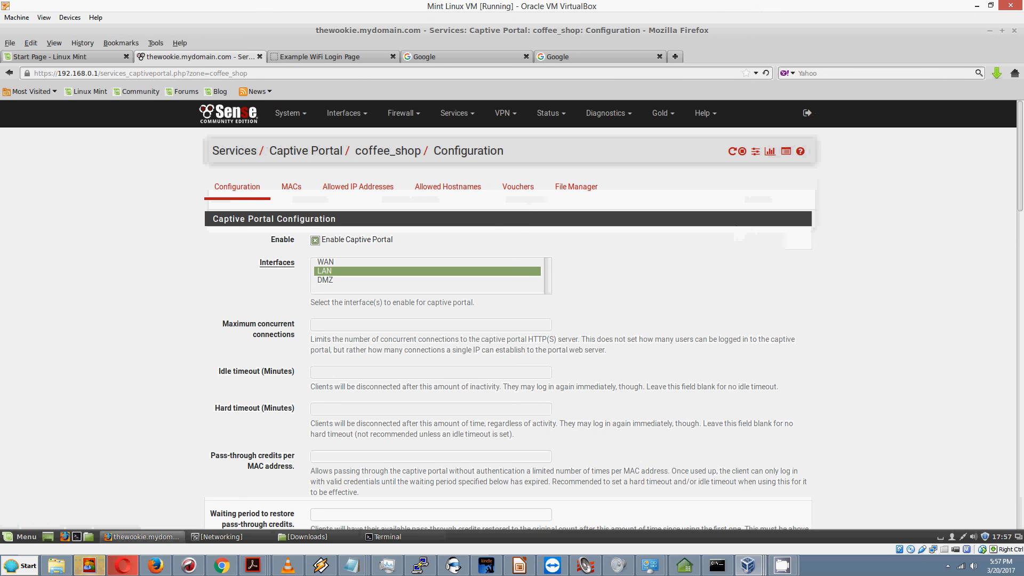
{"action": "scroll", "coordinate": [1021, 152], "scroll_direction": "down", "scroll_amount": 4}
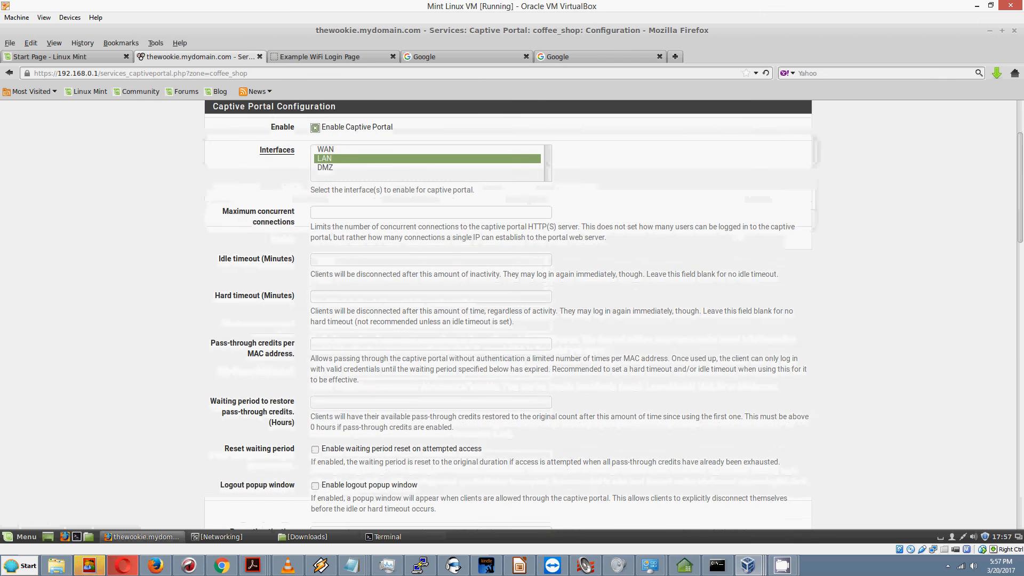
{"action": "left_click_drag", "start_coordinate": [1021, 153], "coordinate": [1023, 352]}
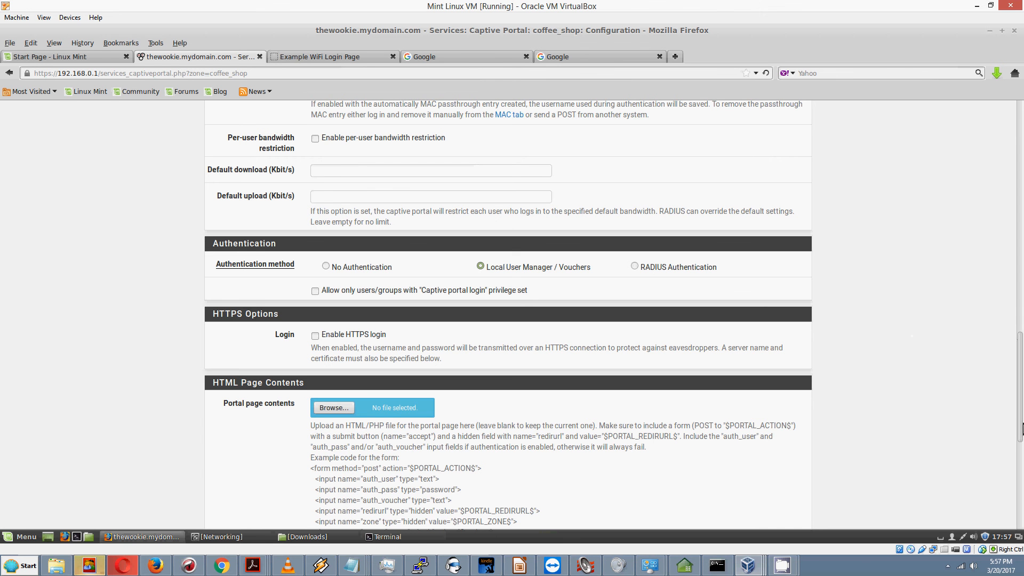
{"action": "scroll", "coordinate": [1021, 396], "scroll_direction": "up", "scroll_amount": 1}
{"action": "left_click_drag", "start_coordinate": [1021, 396], "coordinate": [1021, 169]}
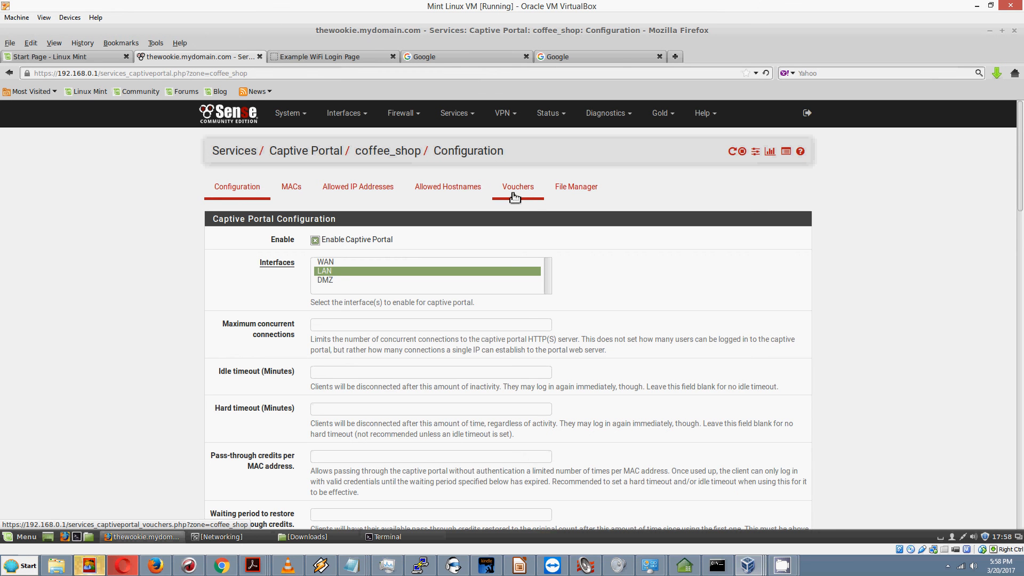
Step: Enable vouchers for coffee_shop, keeping the generated RSA keys and default bit settings, and save
{"action": "left_click", "coordinate": [515, 197]}
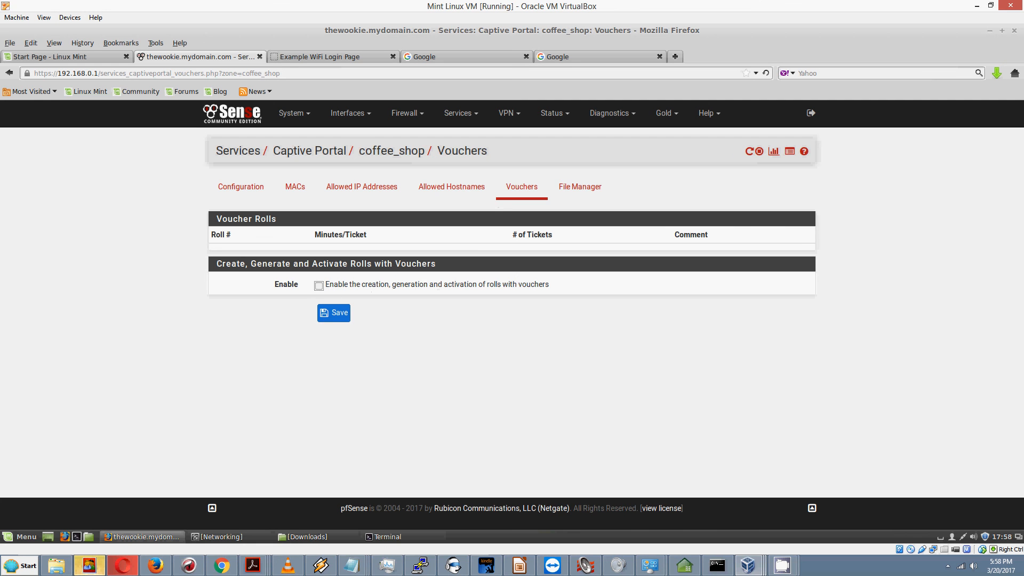
{"action": "left_click", "coordinate": [319, 285]}
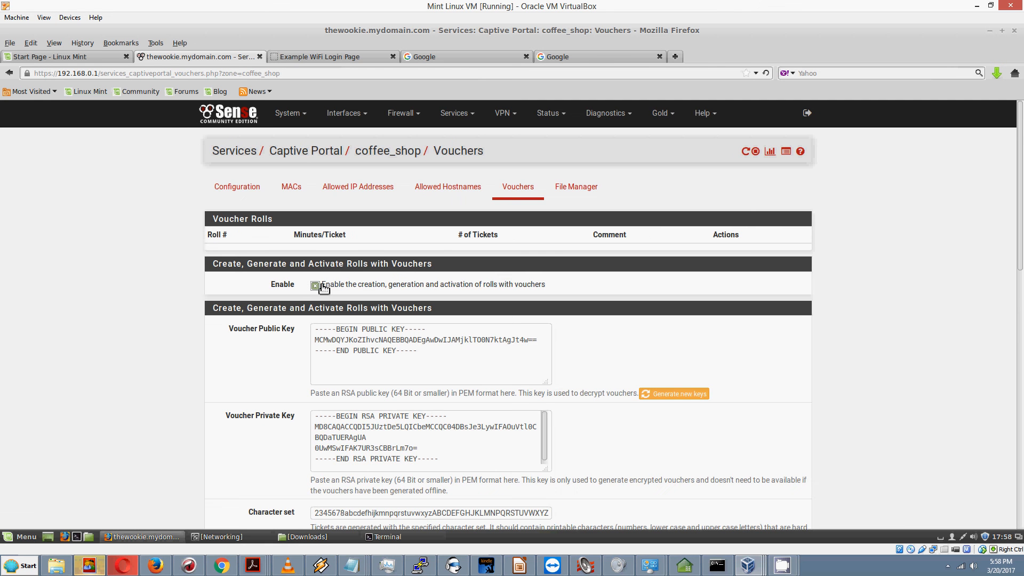
{"action": "scroll", "coordinate": [325, 286], "scroll_direction": "down", "scroll_amount": 3}
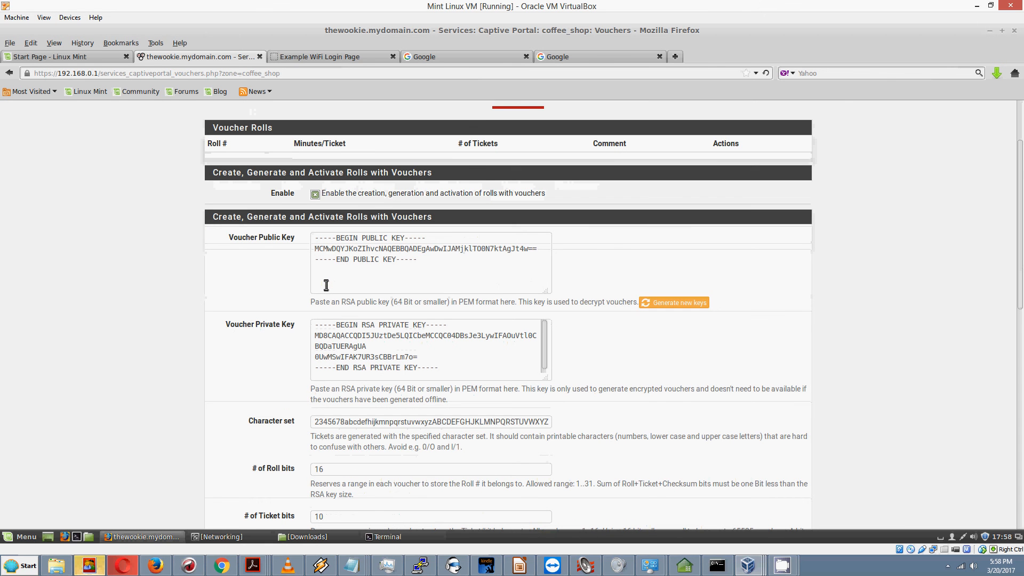
{"action": "scroll", "coordinate": [342, 309], "scroll_direction": "down", "scroll_amount": 2}
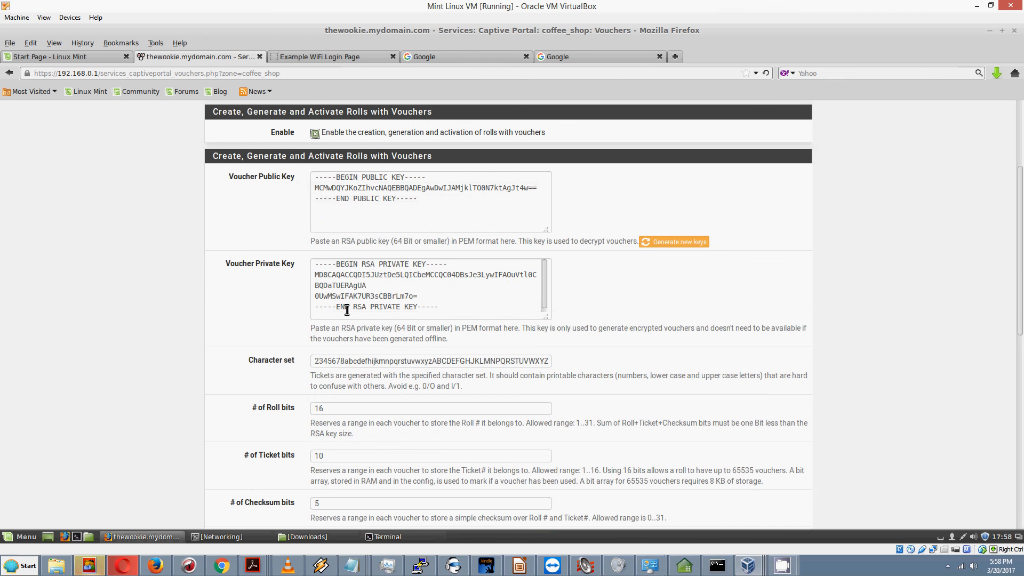
{"action": "left_click", "coordinate": [395, 412]}
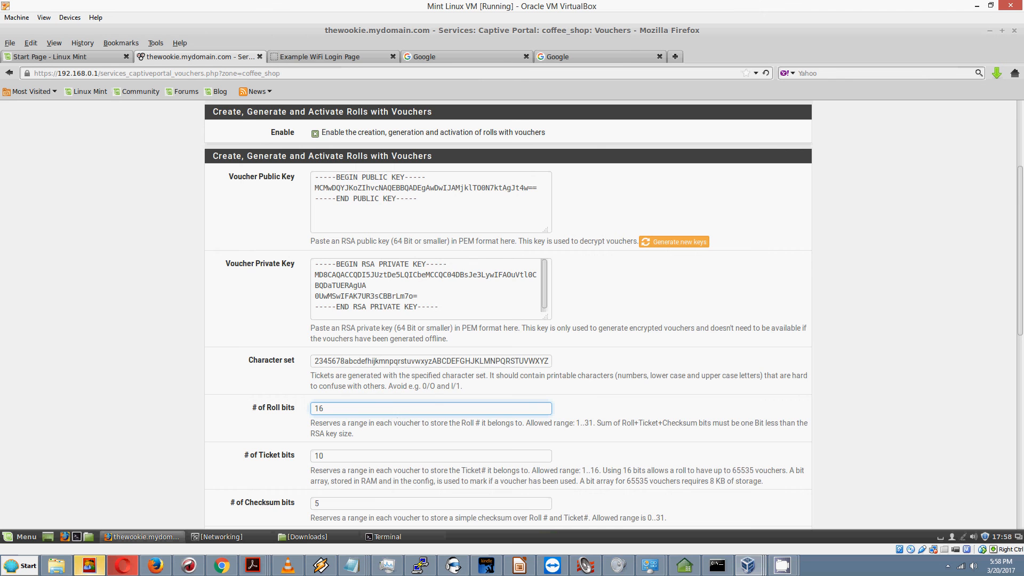
{"action": "scroll", "coordinate": [395, 410], "scroll_direction": "down", "scroll_amount": 3}
{"action": "scroll", "coordinate": [401, 401], "scroll_direction": "down", "scroll_amount": 2}
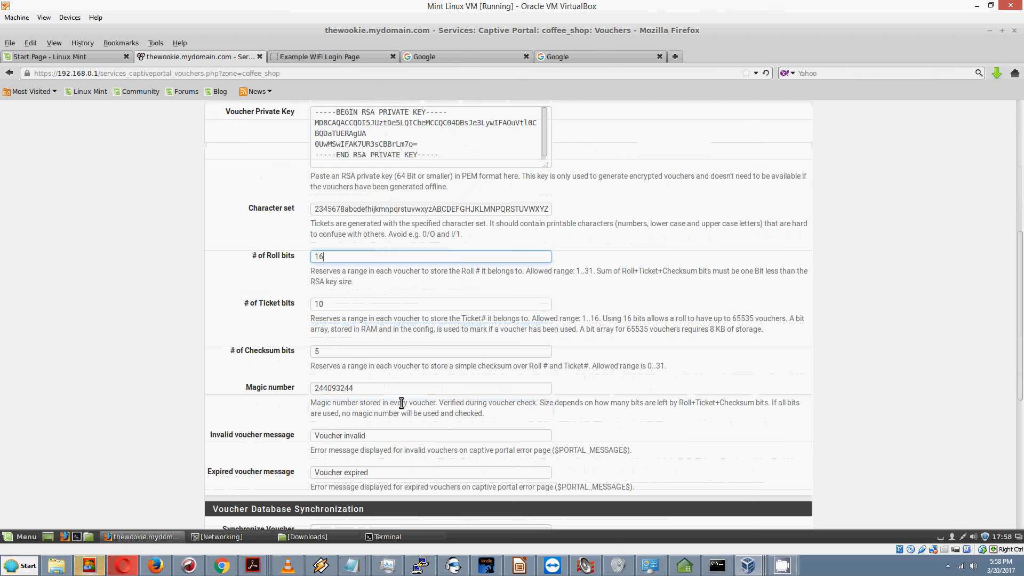
{"action": "scroll", "coordinate": [398, 399], "scroll_direction": "down", "scroll_amount": 10}
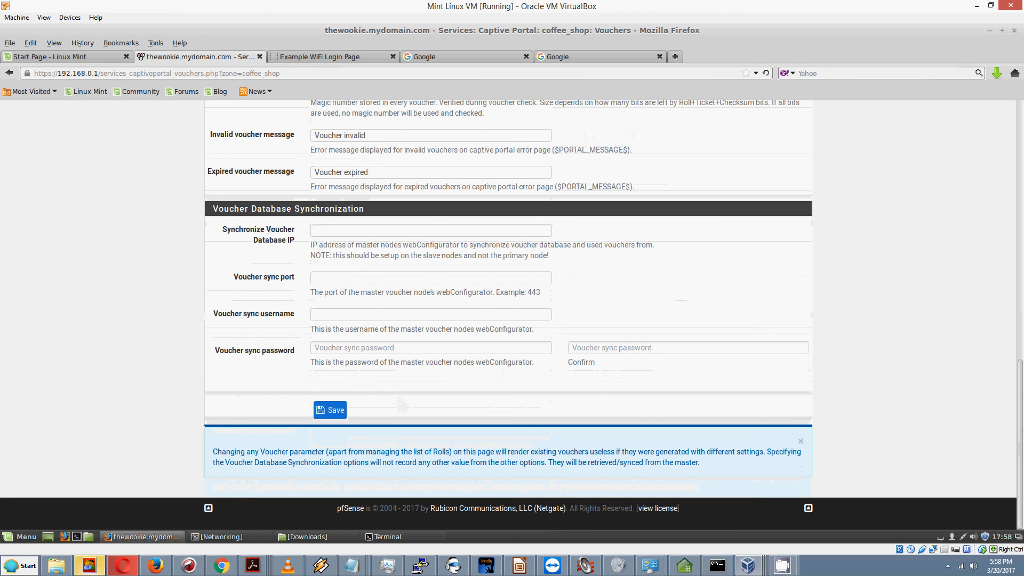
{"action": "left_click_drag", "start_coordinate": [1022, 446], "coordinate": [1021, 529]}
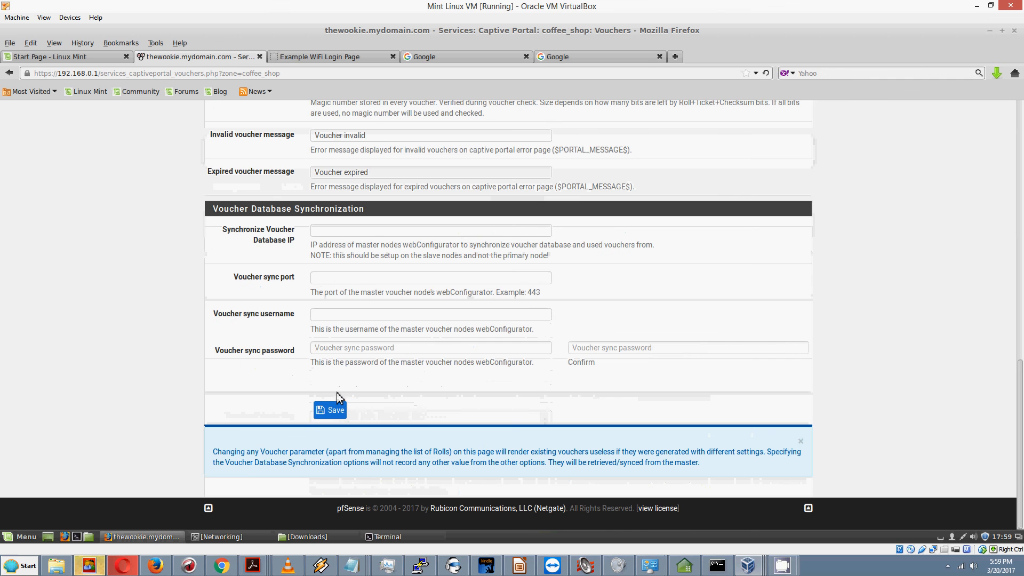
{"action": "left_click", "coordinate": [340, 415]}
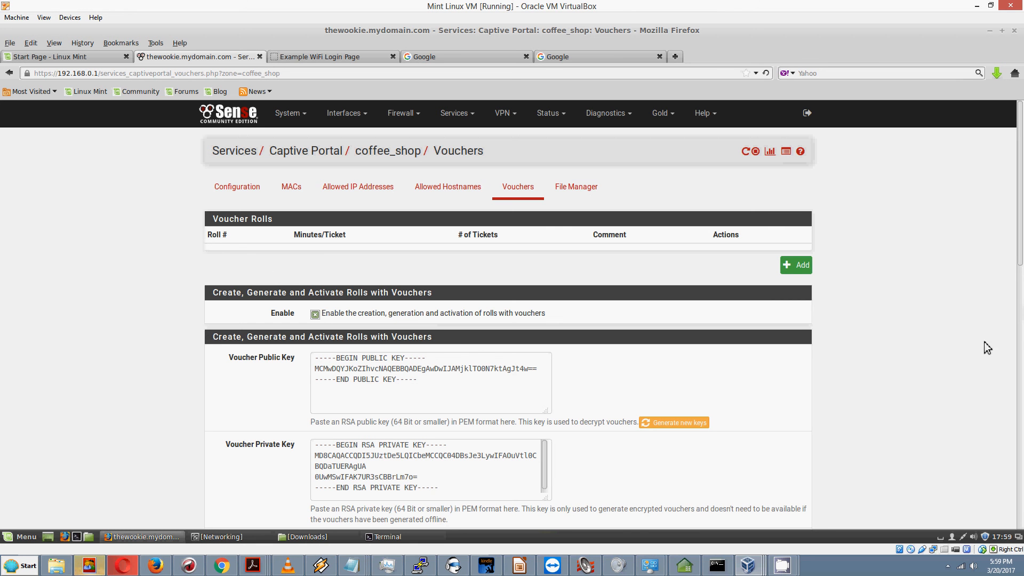
Step: Add voucher roll 2 with 360 minutes per ticket, 1023 vouchers and comment 'Roll of couchers - test'
{"action": "left_click", "coordinate": [800, 271]}
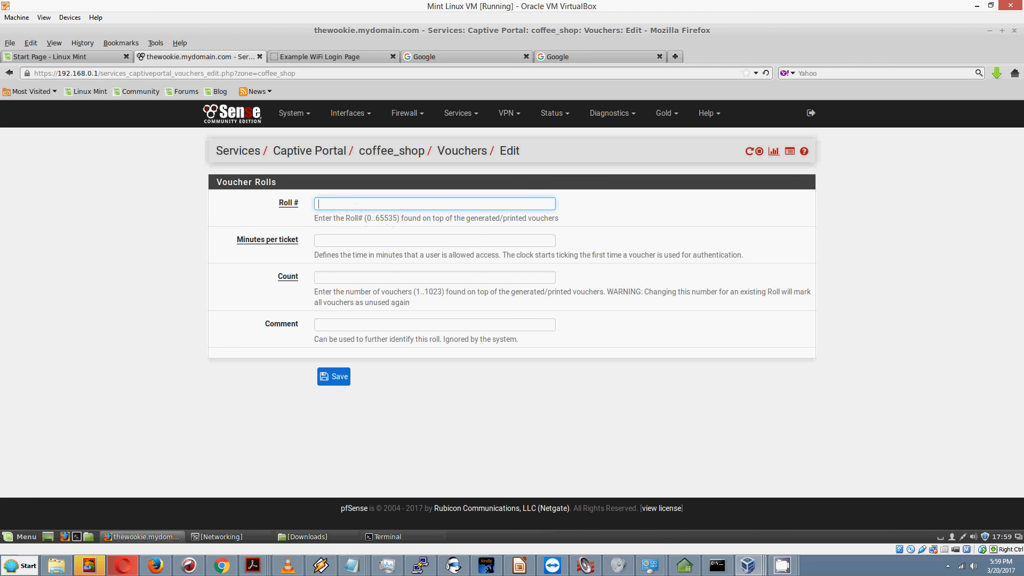
{"action": "type", "text": "2"}
{"action": "left_click", "coordinate": [342, 242]}
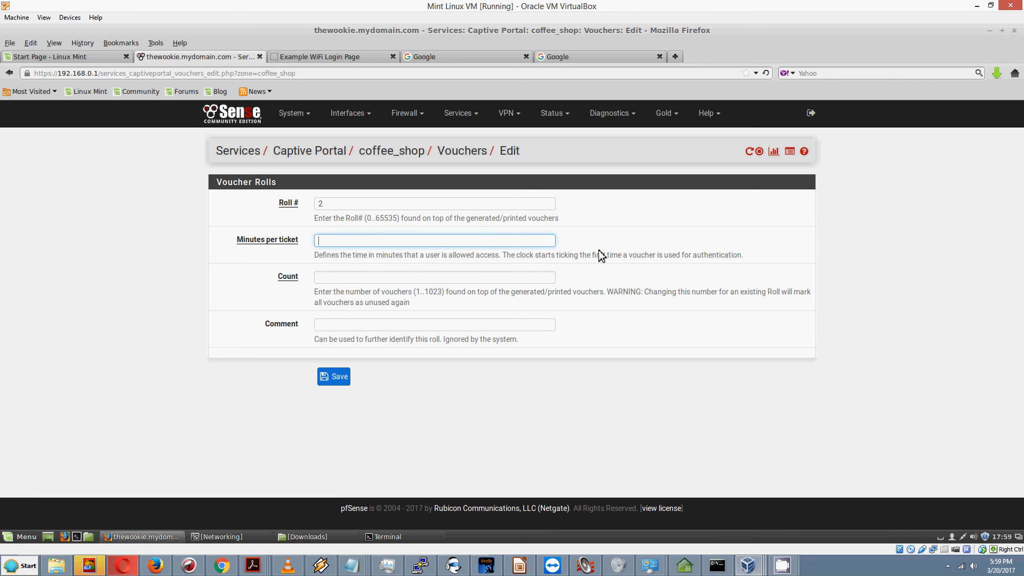
{"action": "left_click", "coordinate": [442, 243]}
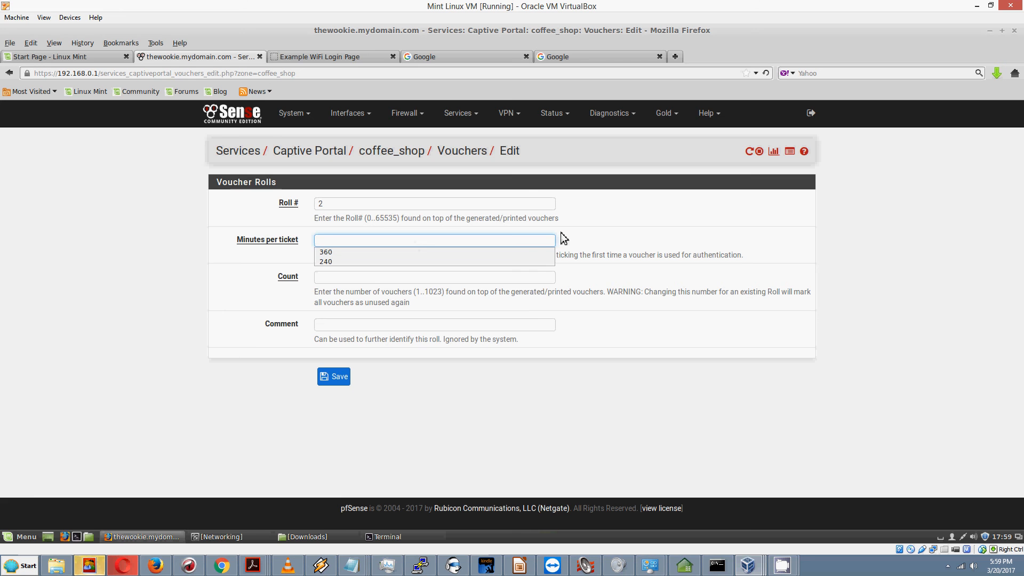
{"action": "type", "text": "360"}
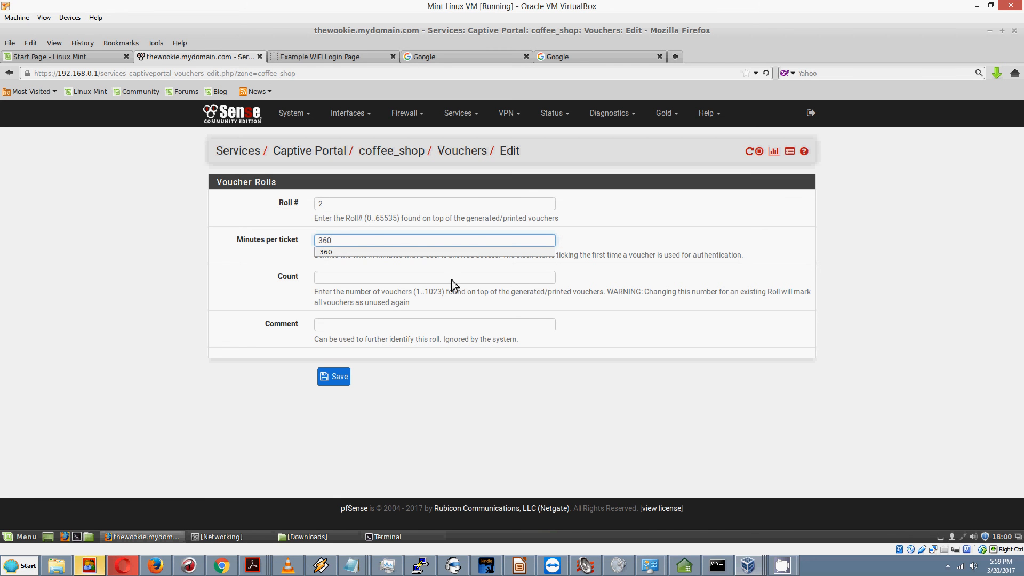
{"action": "left_click", "coordinate": [419, 275]}
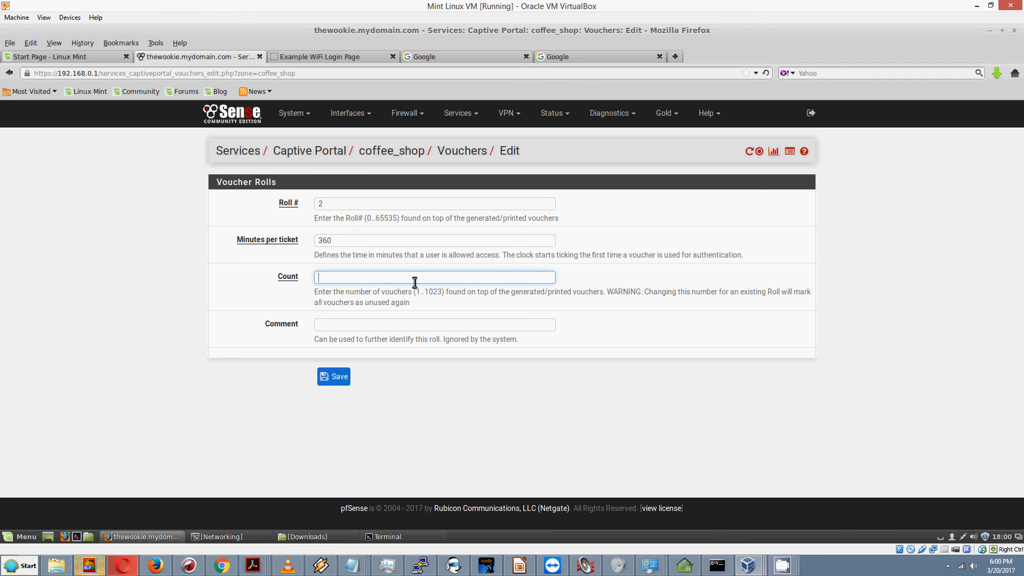
{"action": "type", "text": "1023"}
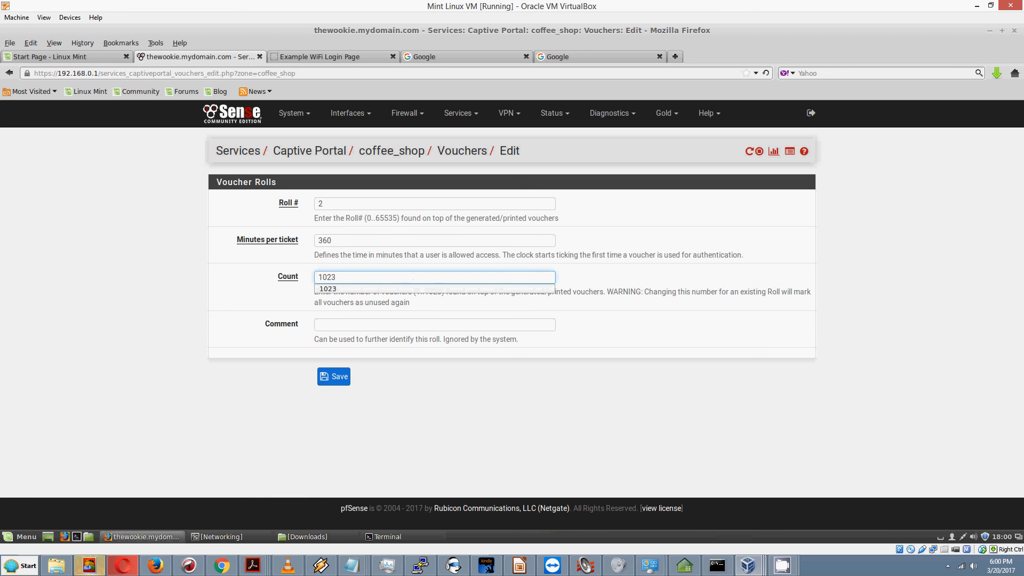
{"action": "key", "text": "Tab"}
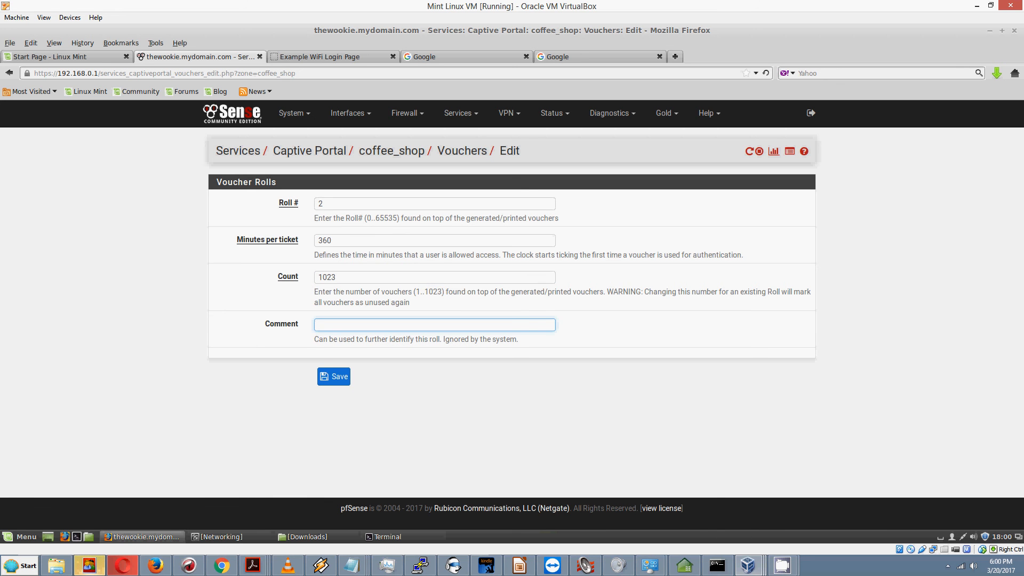
{"action": "type", "text": "R"}
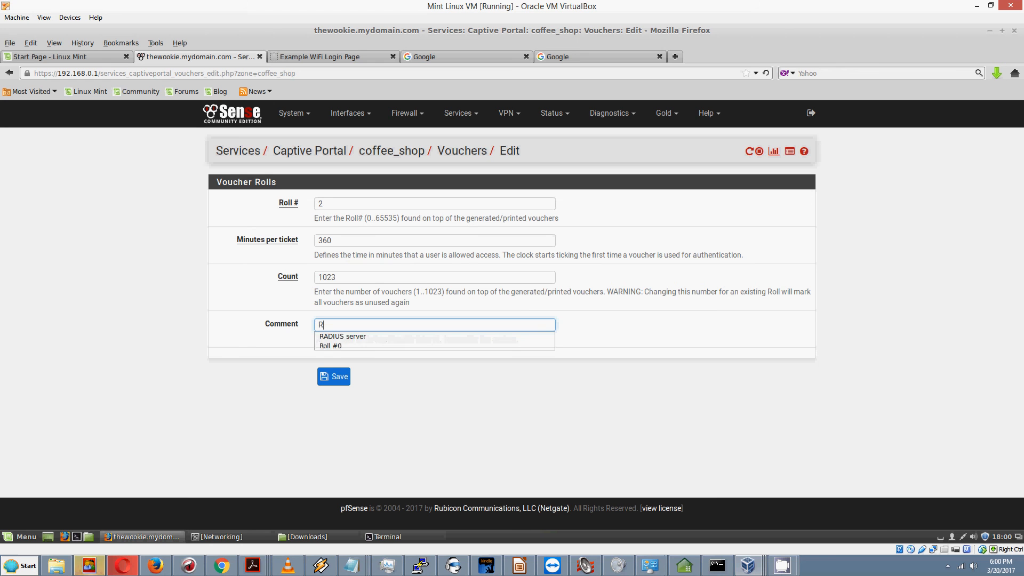
{"action": "type", "text": "oll of c"}
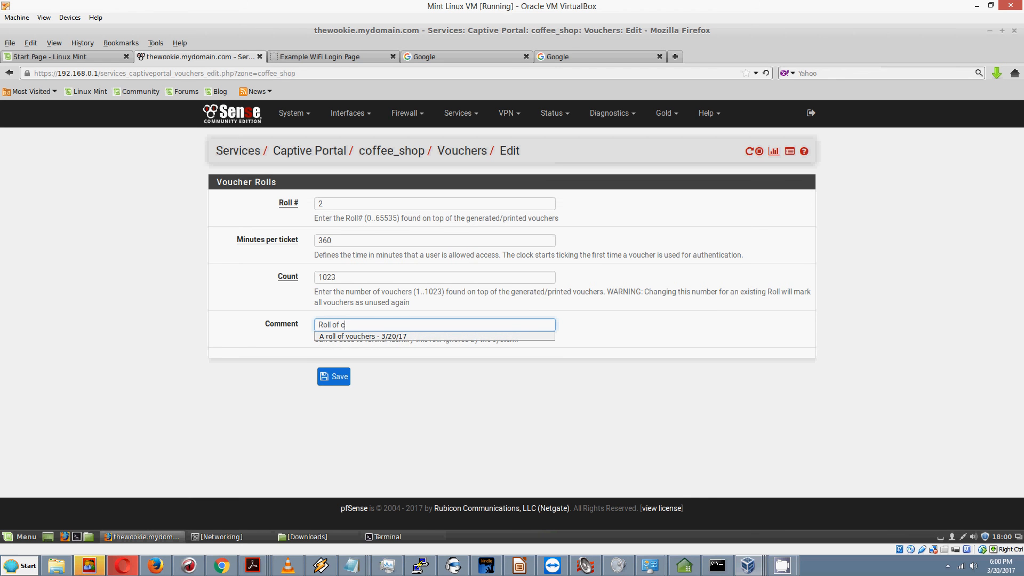
{"action": "key", "text": "BackSpace"}
{"action": "type", "text": "vouchers - tes"}
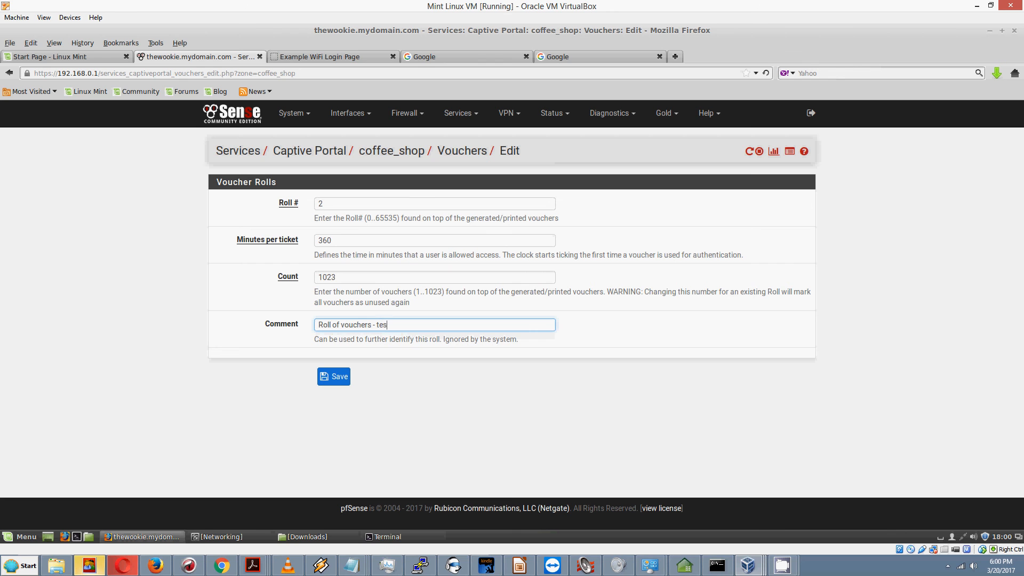
{"action": "type", "text": "t"}
{"action": "left_click", "coordinate": [342, 382]}
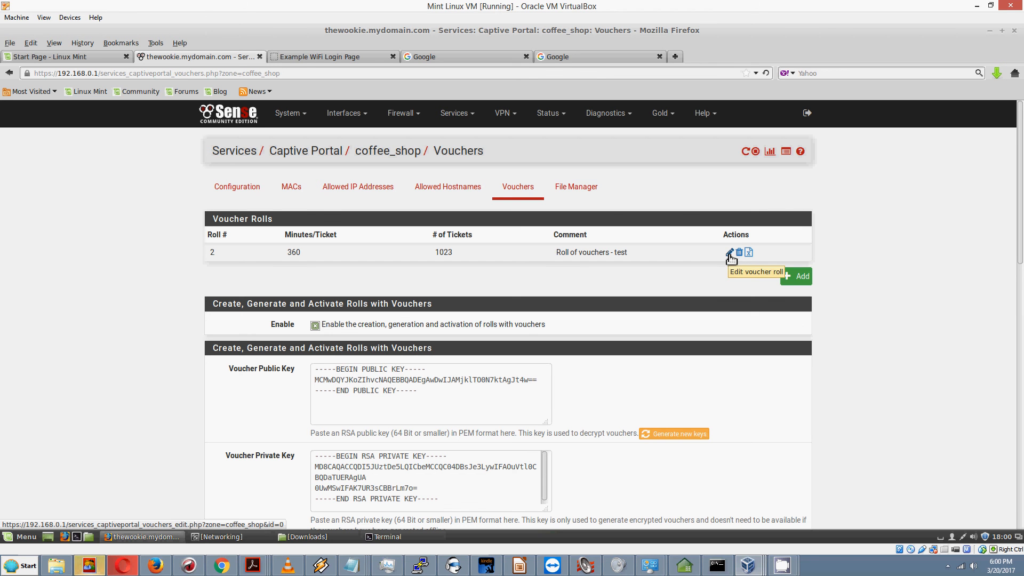
Step: Export roll 2 via its CSV action and save the file vouchers_coffee_shop_roll2.csv
{"action": "left_click", "coordinate": [730, 253]}
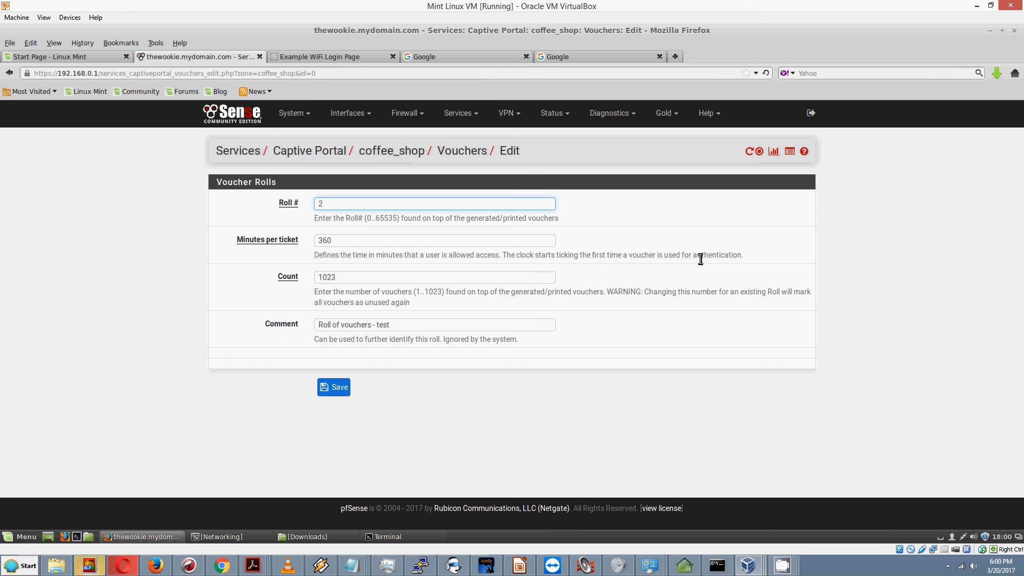
{"action": "left_click", "coordinate": [6, 74]}
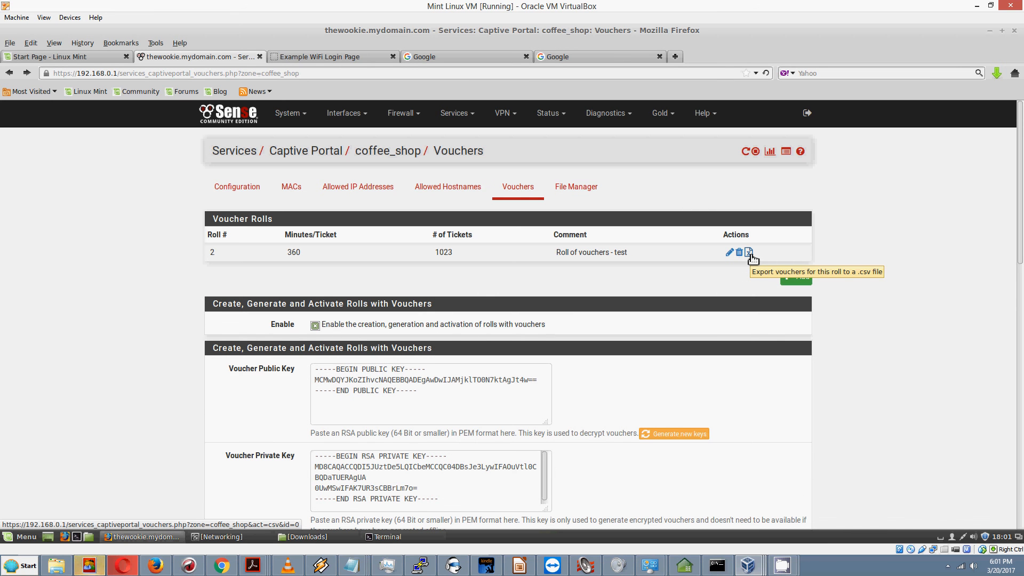
{"action": "left_click", "coordinate": [750, 254]}
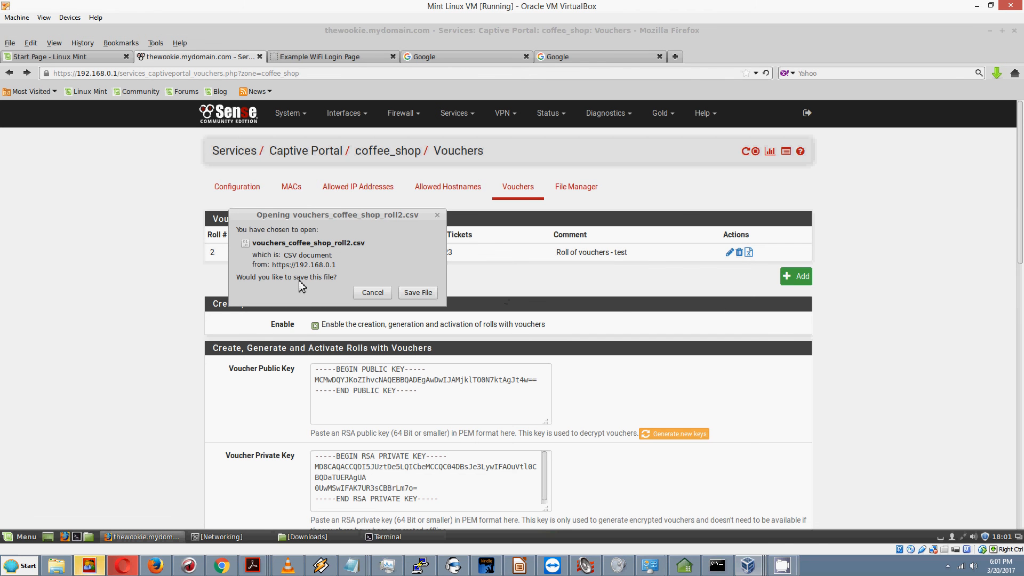
{"action": "left_click", "coordinate": [421, 294]}
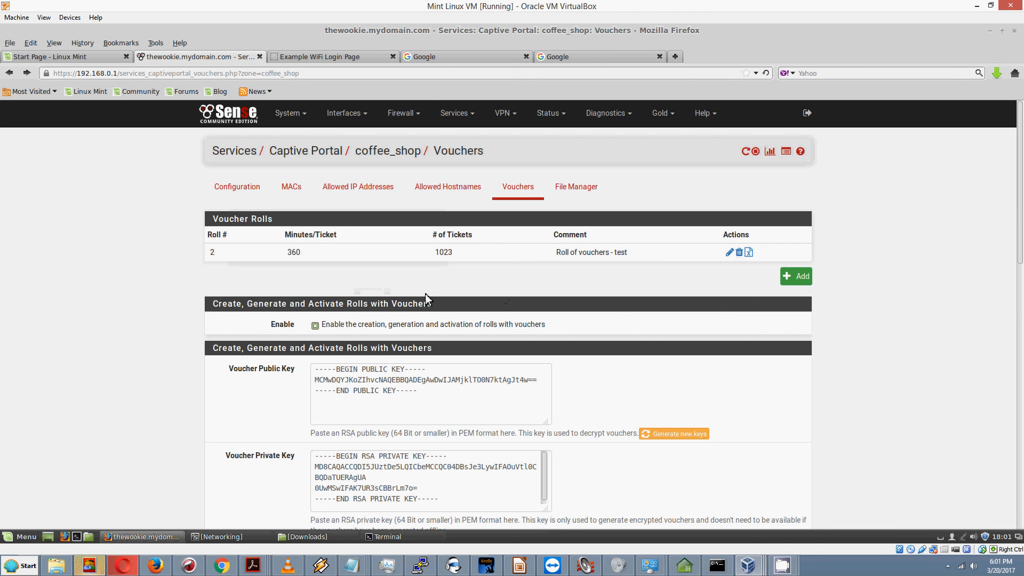
Step: Open vouchers_coffee_shop_roll2.csv from Downloads in LibreOffice Calc with default import settings
{"action": "left_click", "coordinate": [335, 537]}
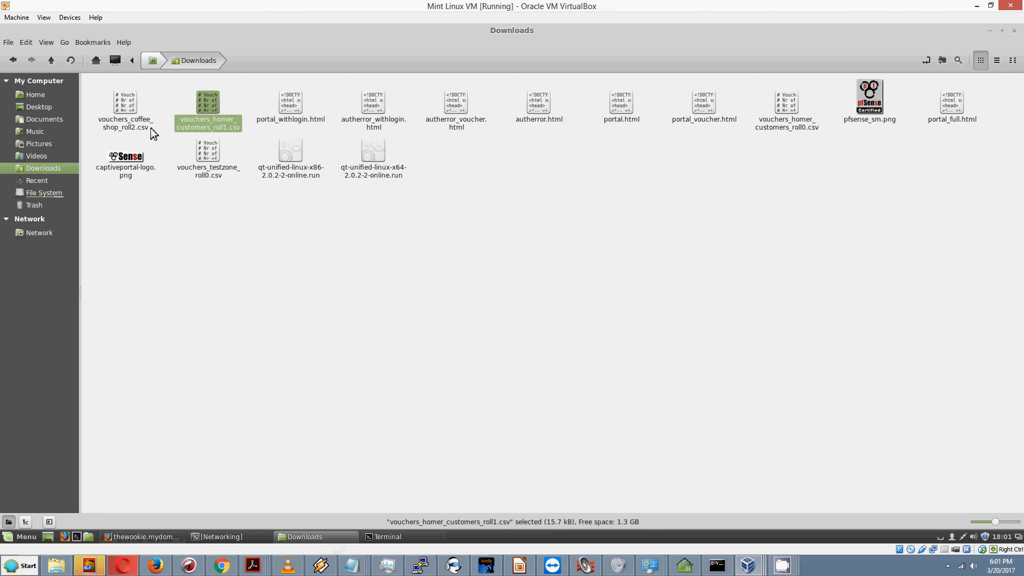
{"action": "right_click", "coordinate": [123, 116]}
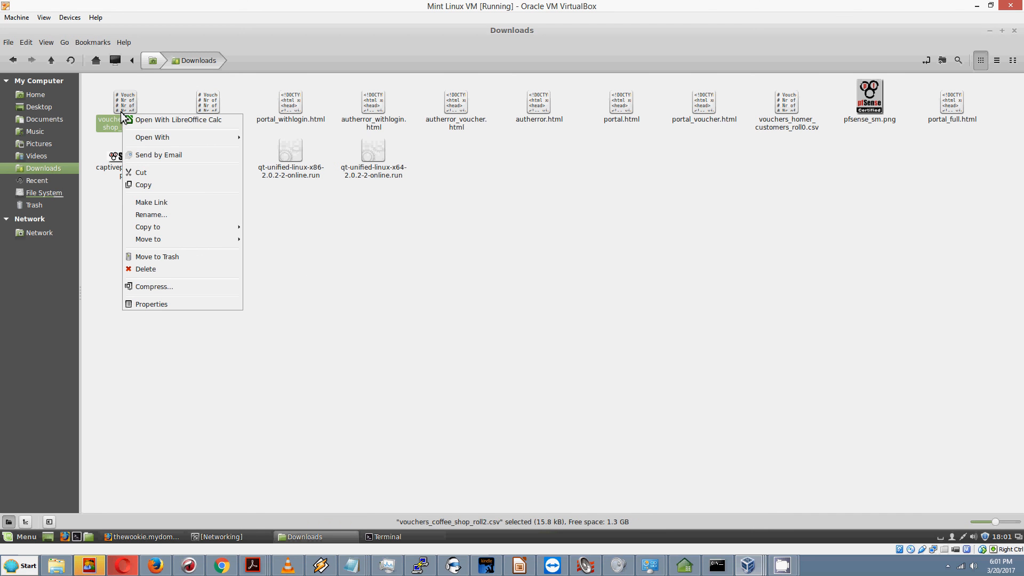
{"action": "left_click", "coordinate": [153, 121]}
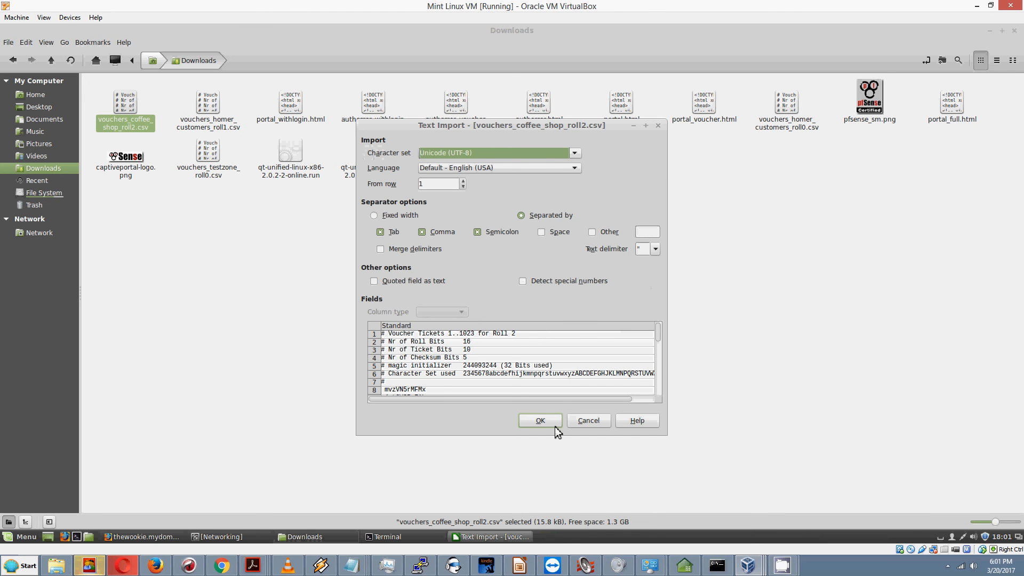
{"action": "left_click", "coordinate": [543, 421]}
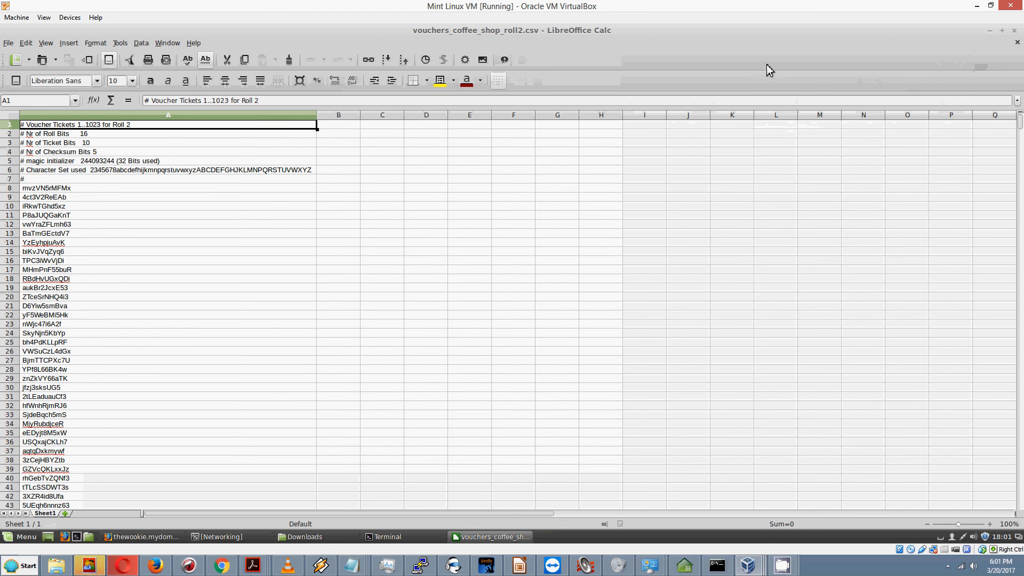
Step: Set the voucher spreadsheet aside and return to the pfSense Vouchers page in Firefox
{"action": "left_click", "coordinate": [979, 5]}
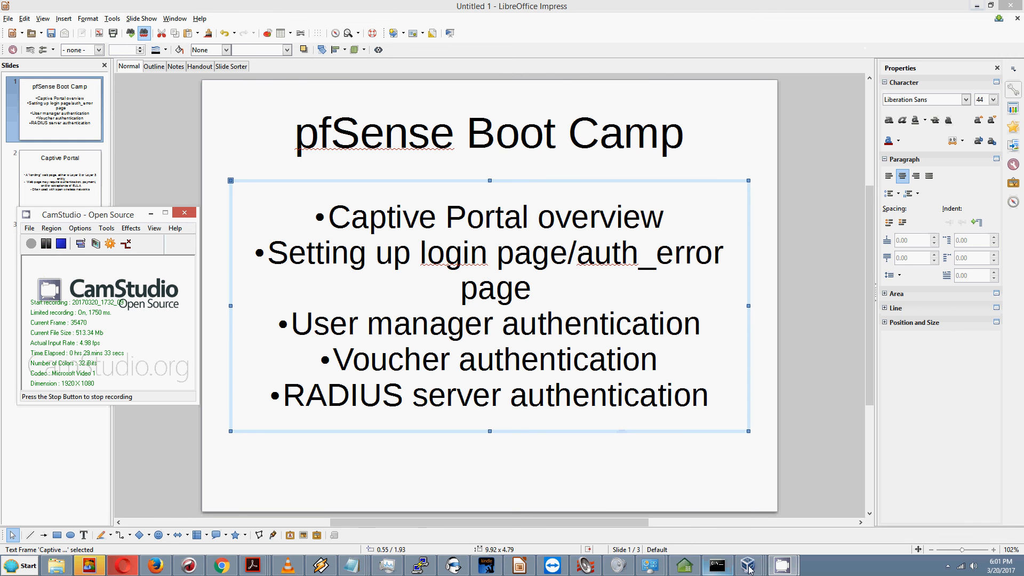
{"action": "mouse_move", "coordinate": [747, 567]}
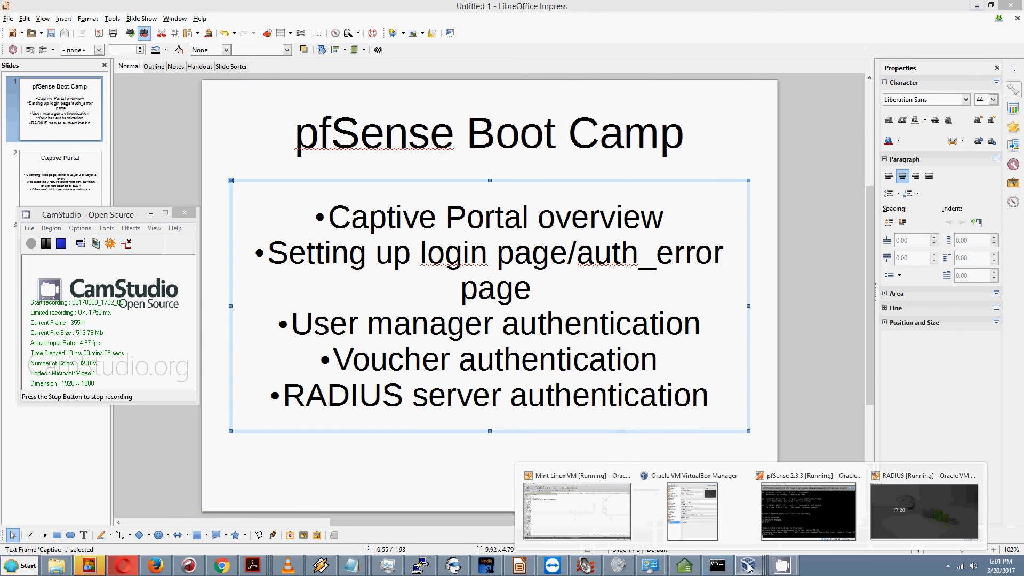
{"action": "left_click", "coordinate": [575, 518]}
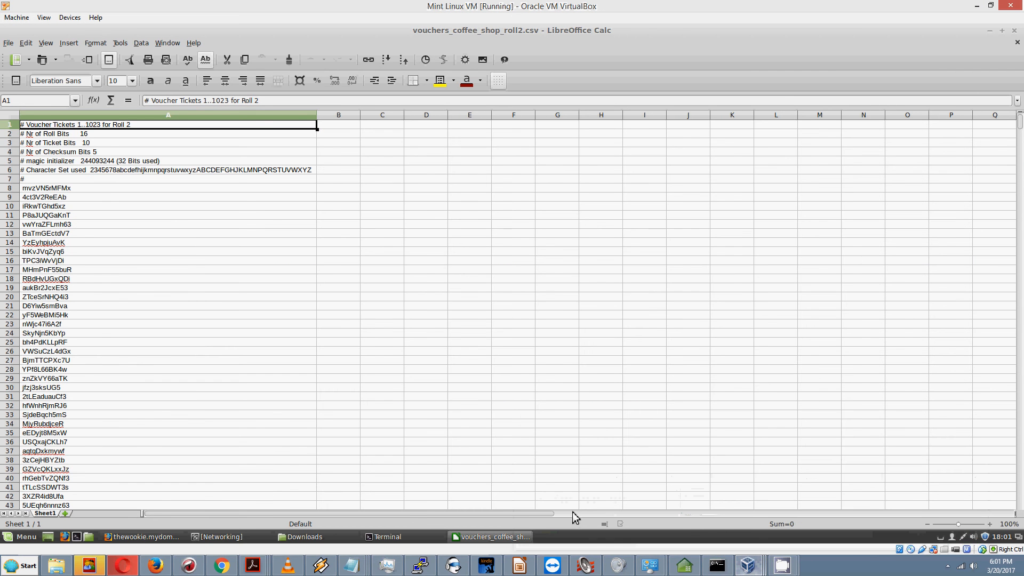
{"action": "left_click", "coordinate": [990, 31]}
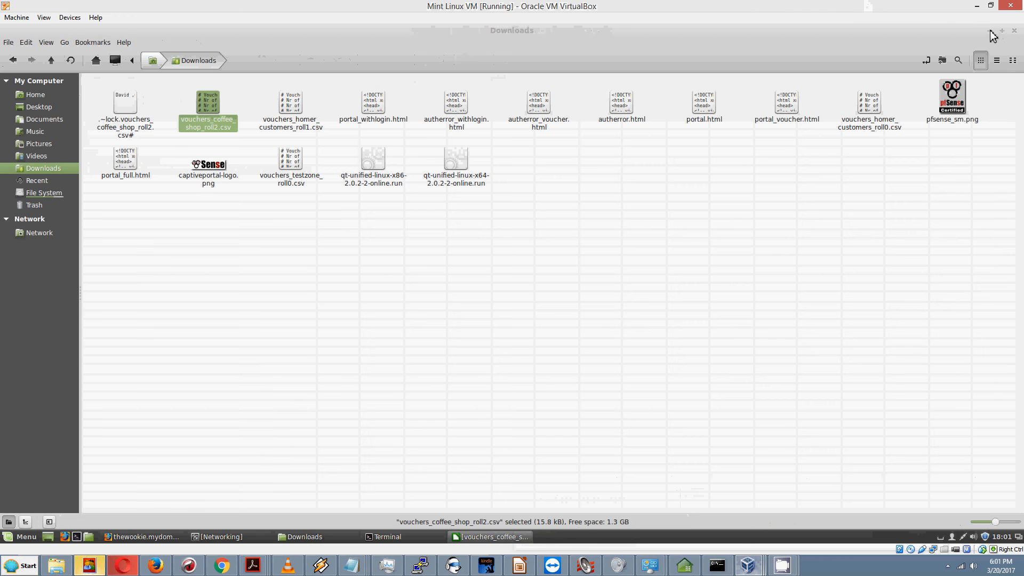
{"action": "left_click", "coordinate": [161, 535]}
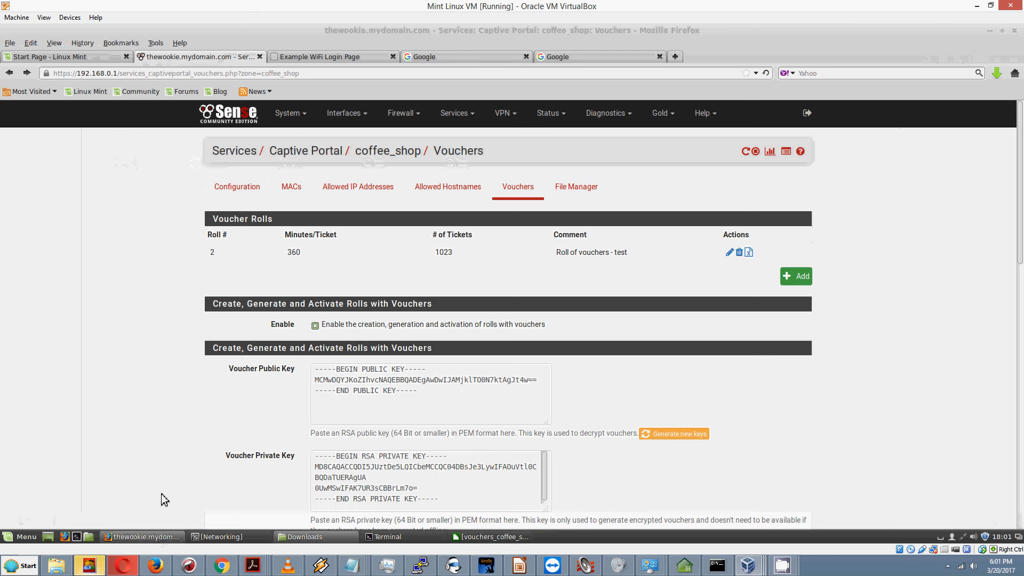
Step: Upload portal_voucher.html as the coffee_shop zone's portal login page
{"action": "left_click", "coordinate": [240, 190]}
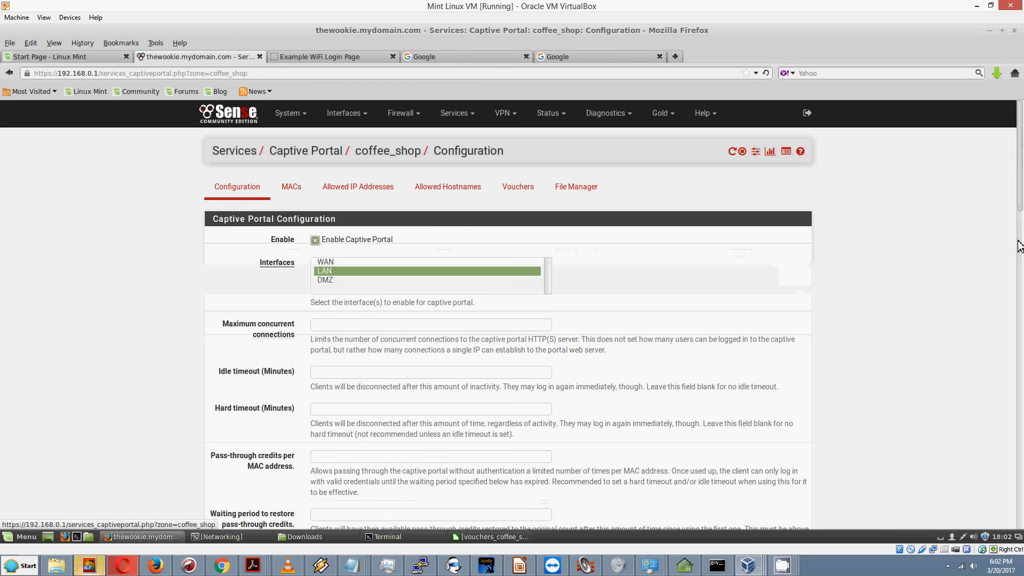
{"action": "left_click_drag", "start_coordinate": [1020, 246], "coordinate": [1023, 416]}
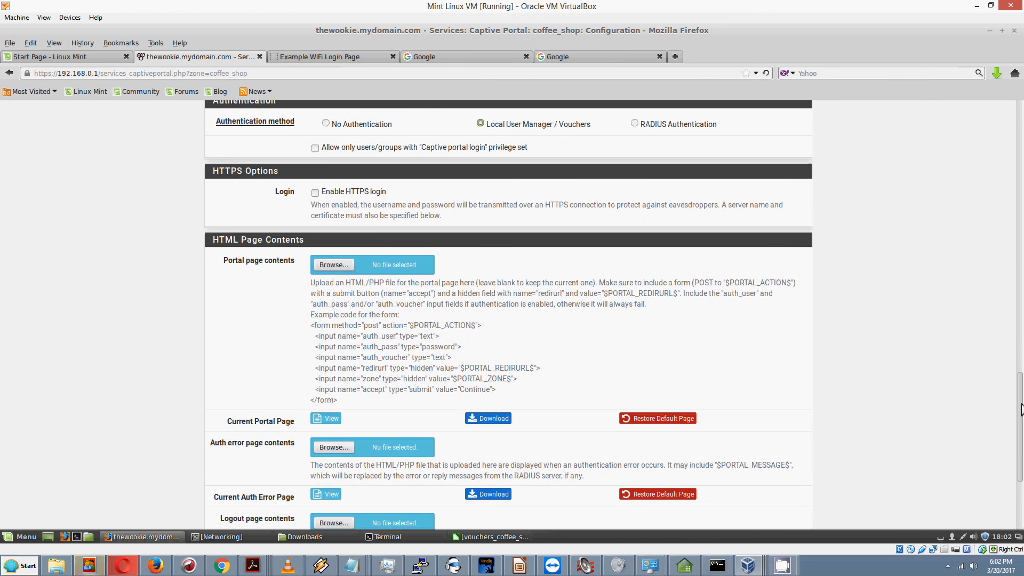
{"action": "scroll", "coordinate": [320, 256], "scroll_direction": "up", "scroll_amount": 15}
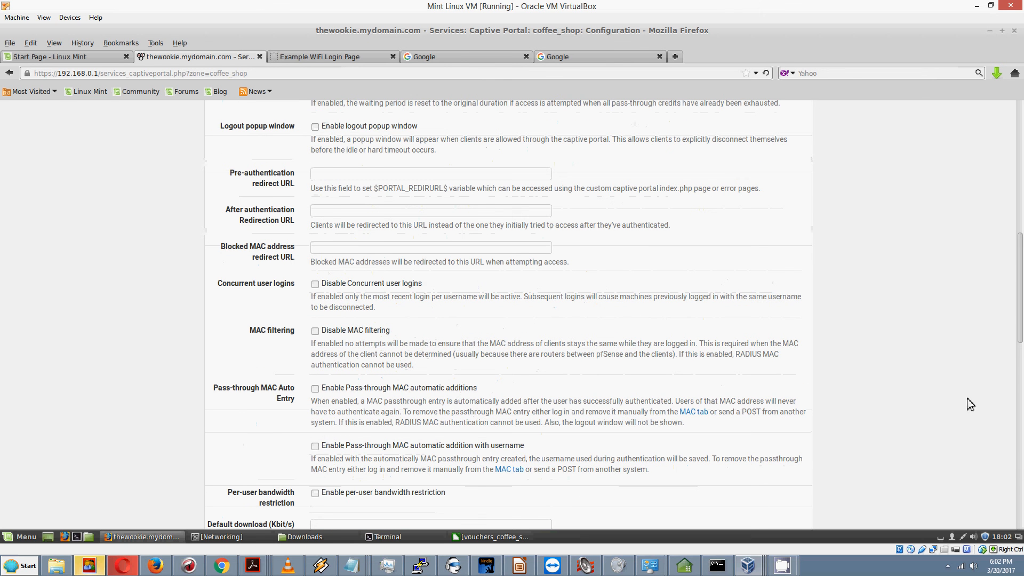
{"action": "left_click_drag", "start_coordinate": [1021, 293], "coordinate": [1023, 408]}
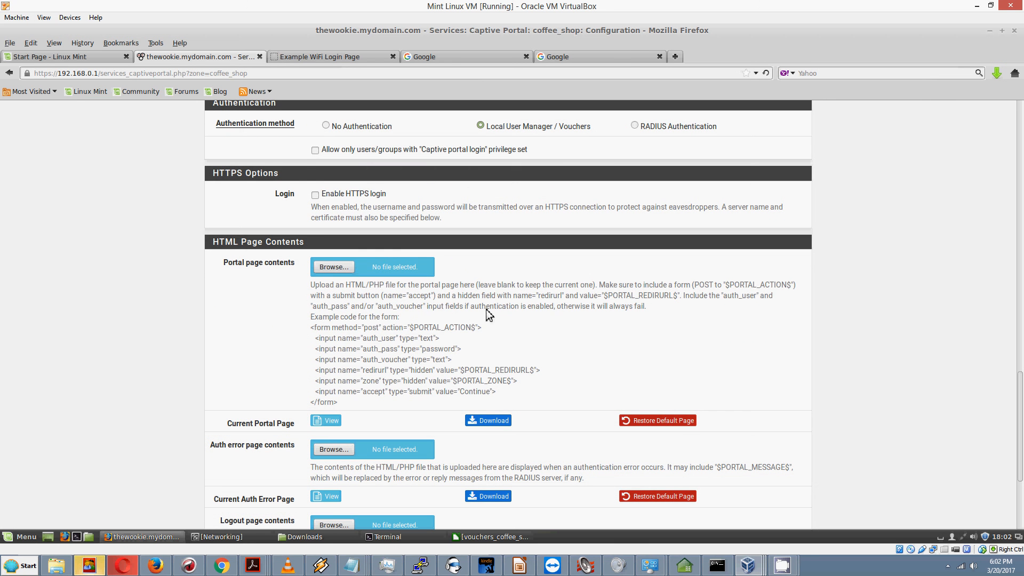
{"action": "left_click", "coordinate": [331, 268]}
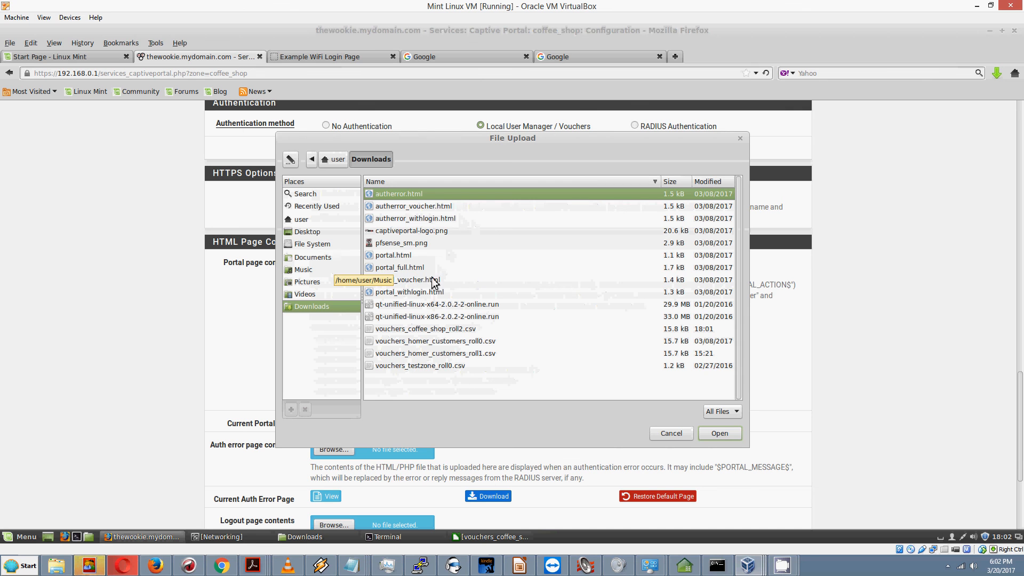
{"action": "left_click", "coordinate": [431, 280]}
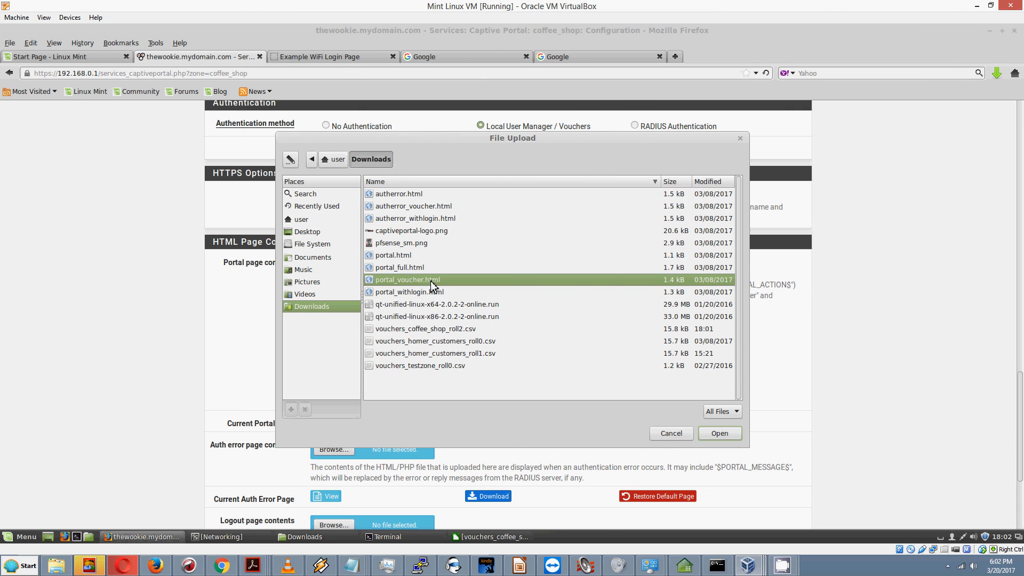
{"action": "double_click", "coordinate": [430, 280]}
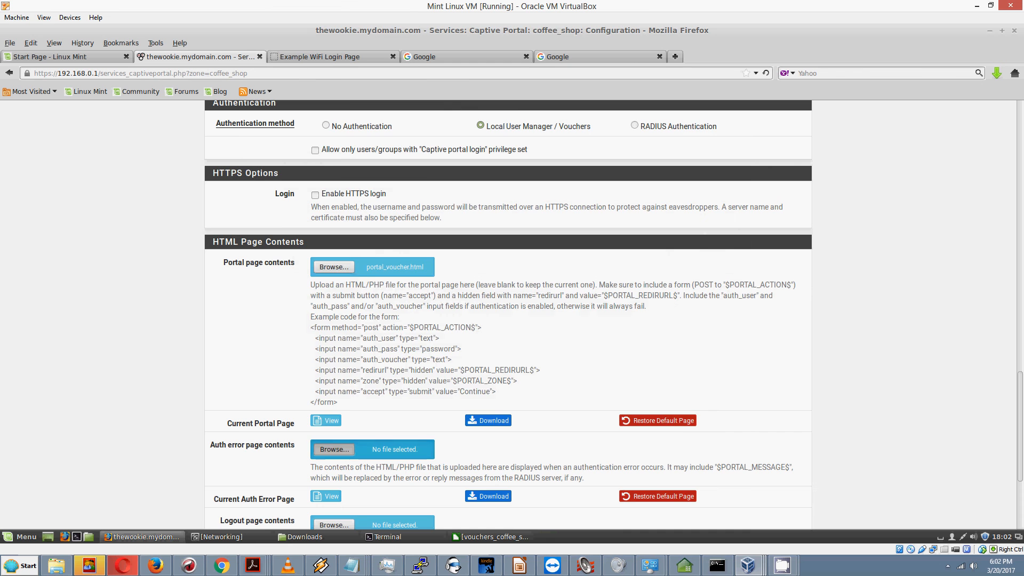
Step: Upload autherror_voucher.html as the auth error page and save the zone
{"action": "left_click", "coordinate": [334, 449]}
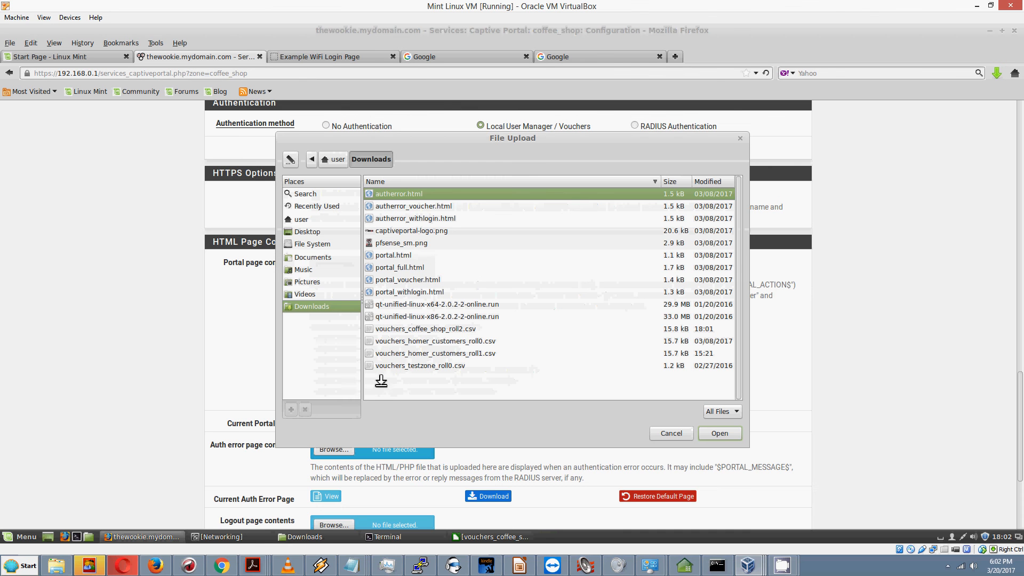
{"action": "double_click", "coordinate": [434, 208]}
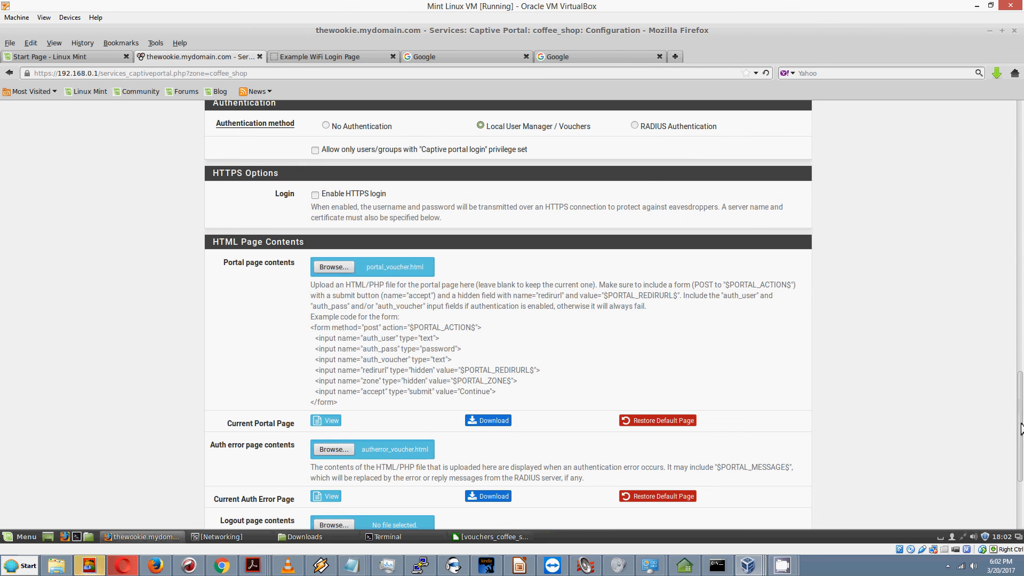
{"action": "scroll", "coordinate": [1019, 476], "scroll_direction": "down", "scroll_amount": 3}
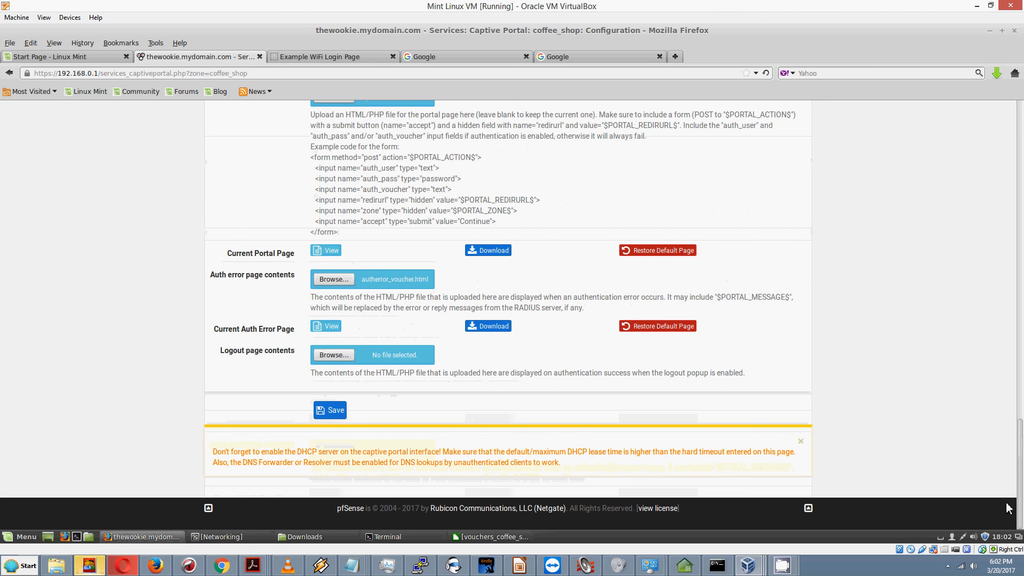
{"action": "left_click", "coordinate": [332, 412]}
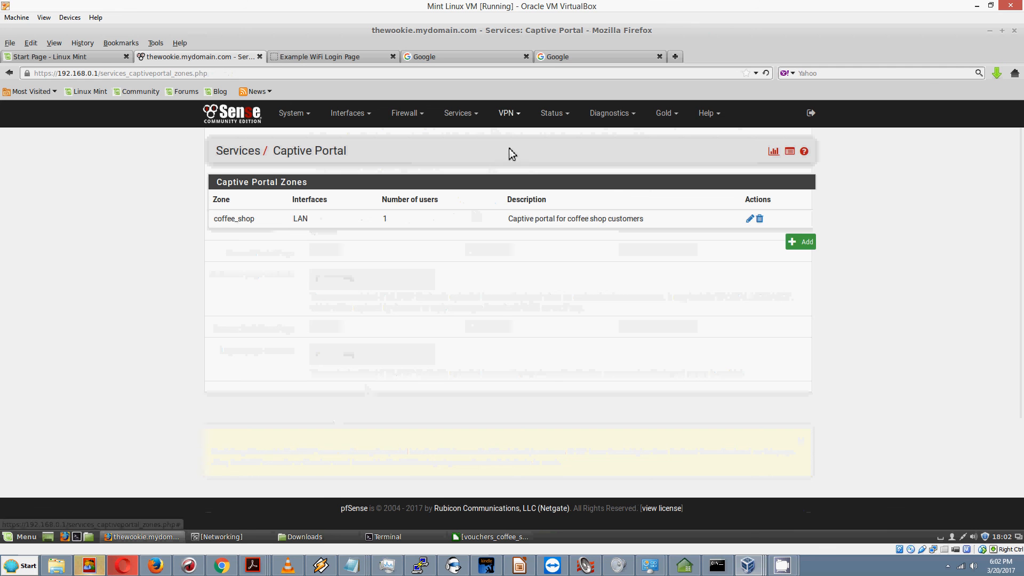
Step: Disconnect the 192.168.0.100 user under Status > Captive Portal, then start a new browser tab
{"action": "left_click", "coordinate": [561, 117]}
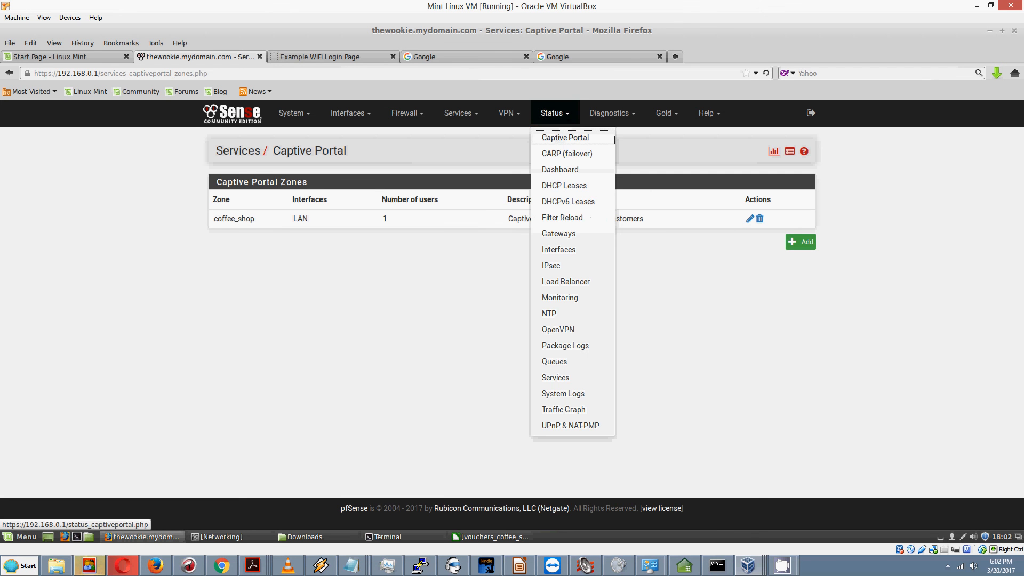
{"action": "left_click", "coordinate": [566, 137]}
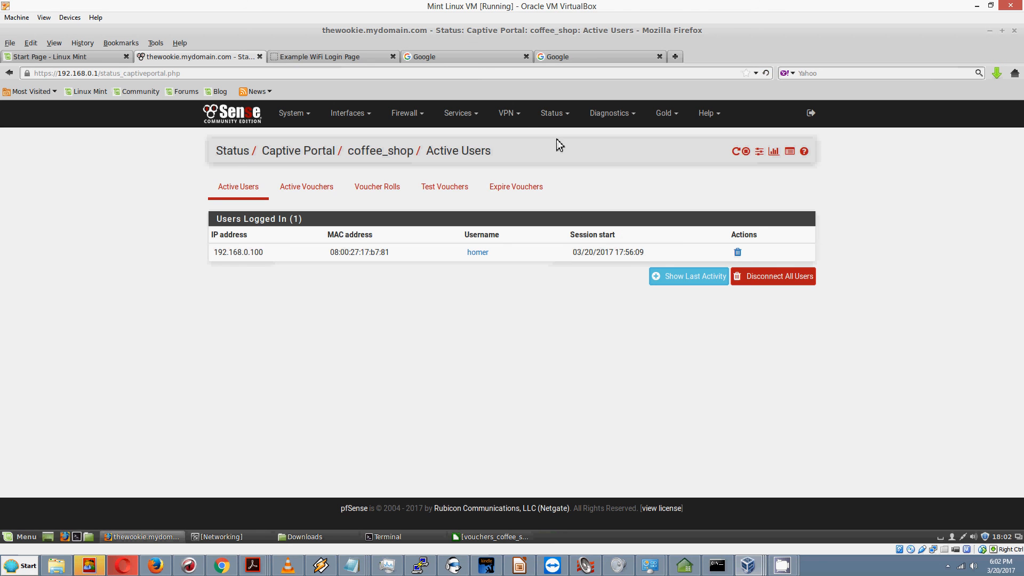
{"action": "left_click", "coordinate": [738, 254]}
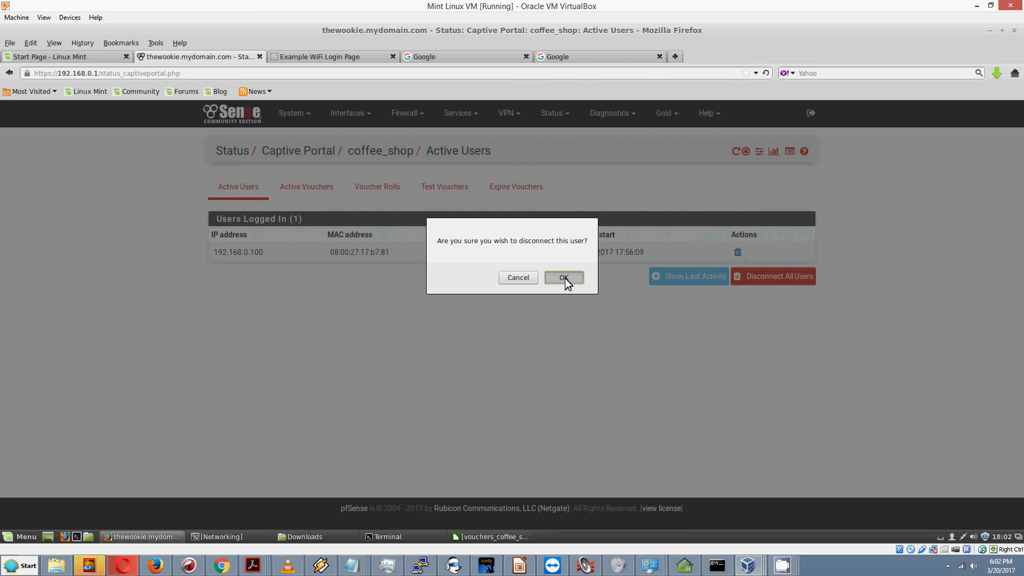
{"action": "left_click", "coordinate": [564, 278]}
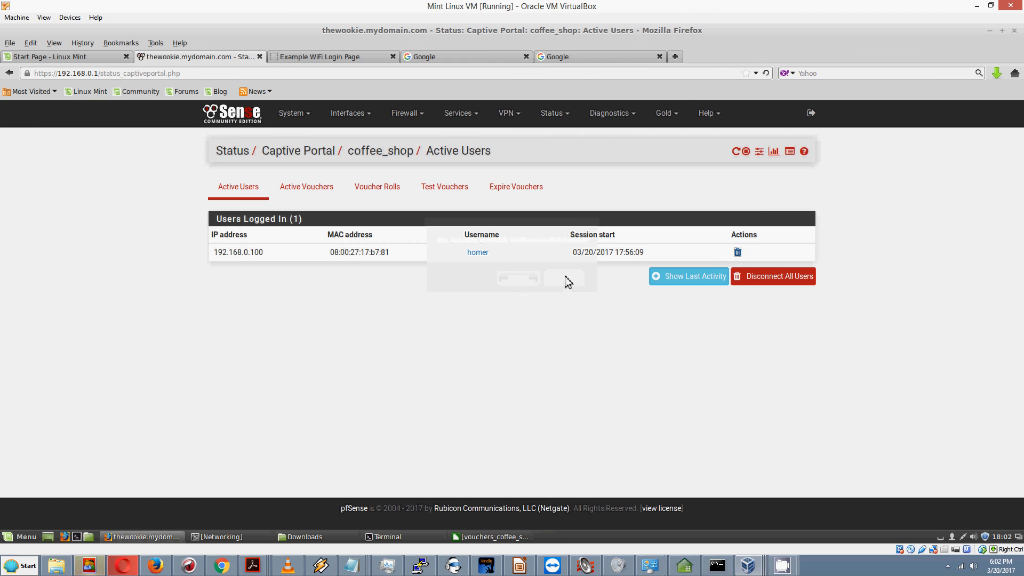
{"action": "left_click", "coordinate": [679, 57]}
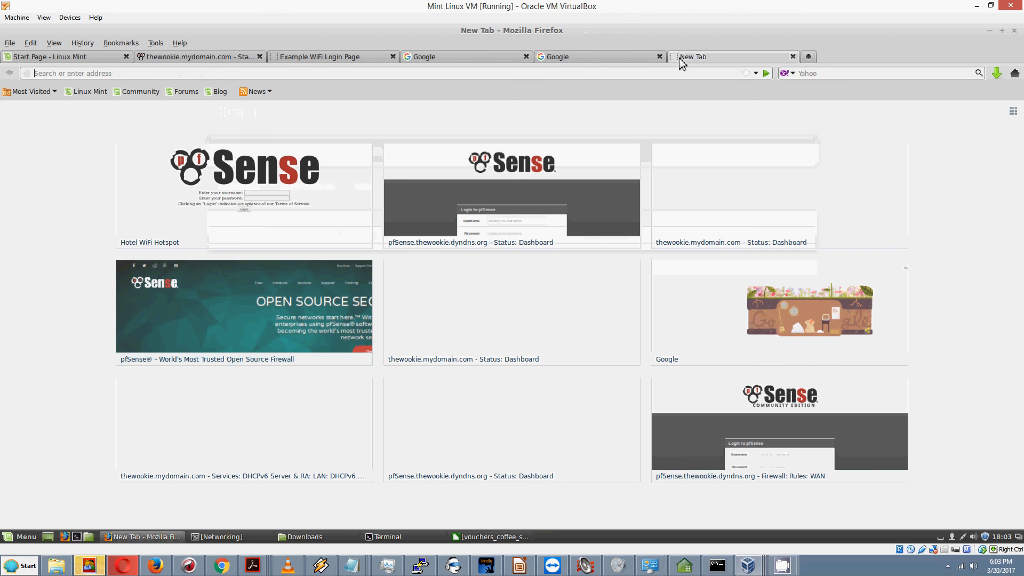
{"action": "left_click", "coordinate": [756, 74]}
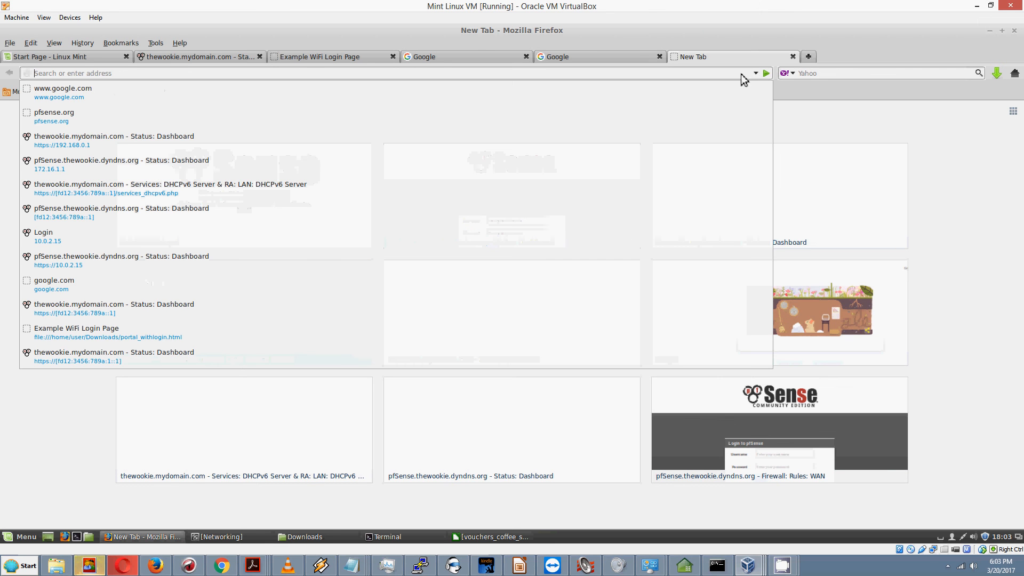
{"action": "left_click", "coordinate": [73, 102]}
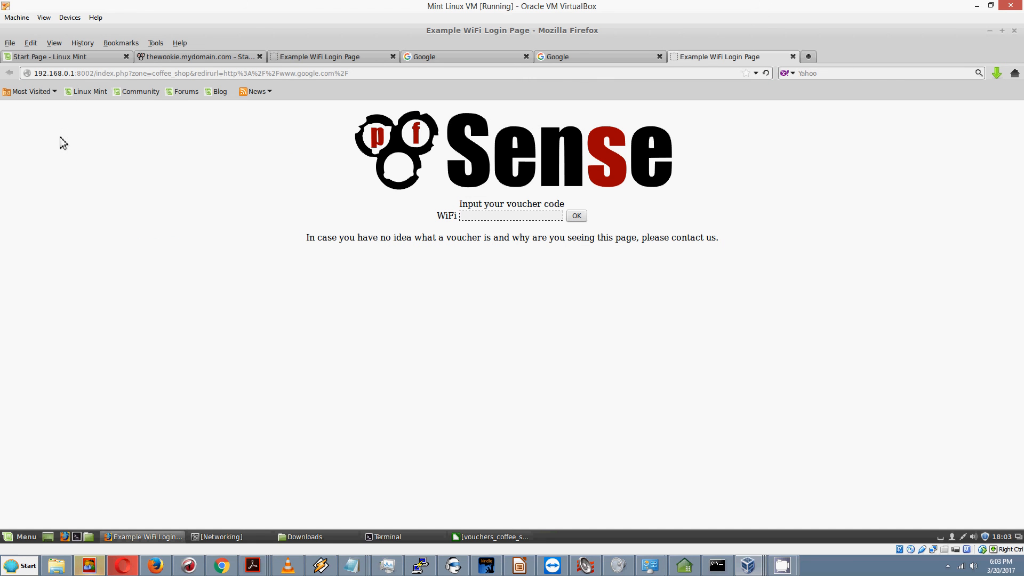
{"action": "left_click", "coordinate": [477, 537]}
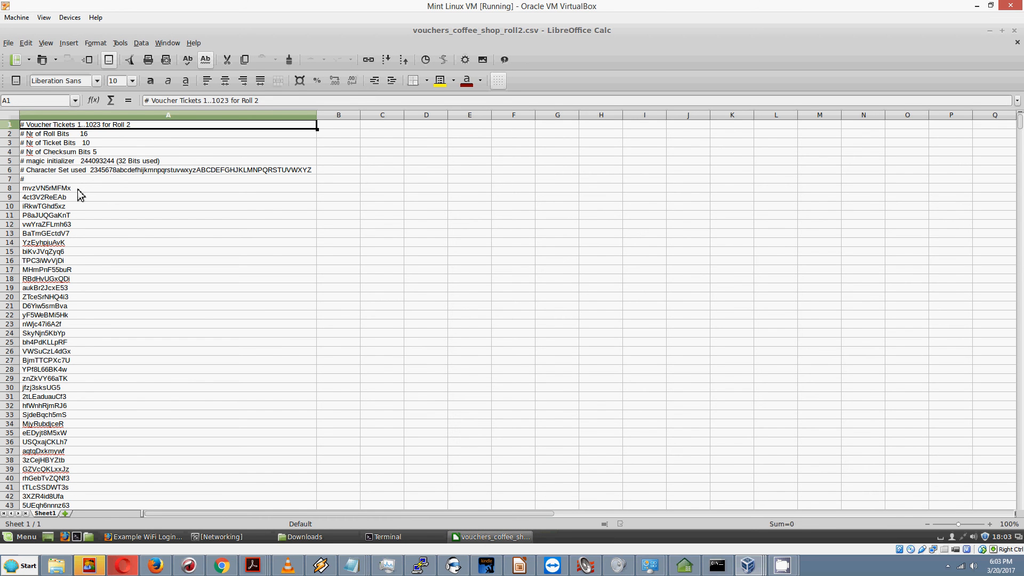
Step: Copy the first voucher code from cell A8 in Calc, then minimize the spreadsheet
{"action": "left_click", "coordinate": [78, 193]}
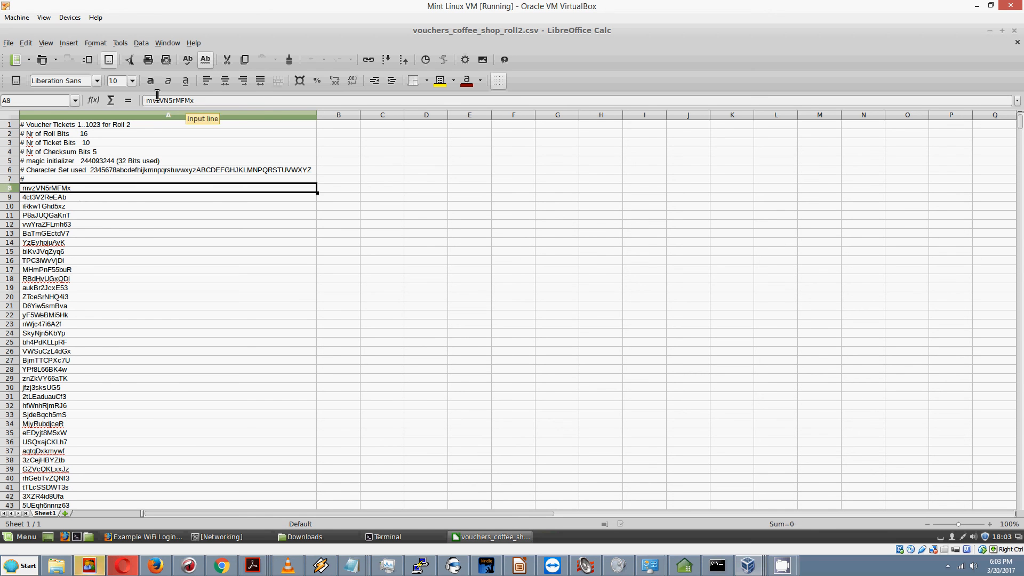
{"action": "left_click_drag", "start_coordinate": [195, 103], "coordinate": [146, 101]}
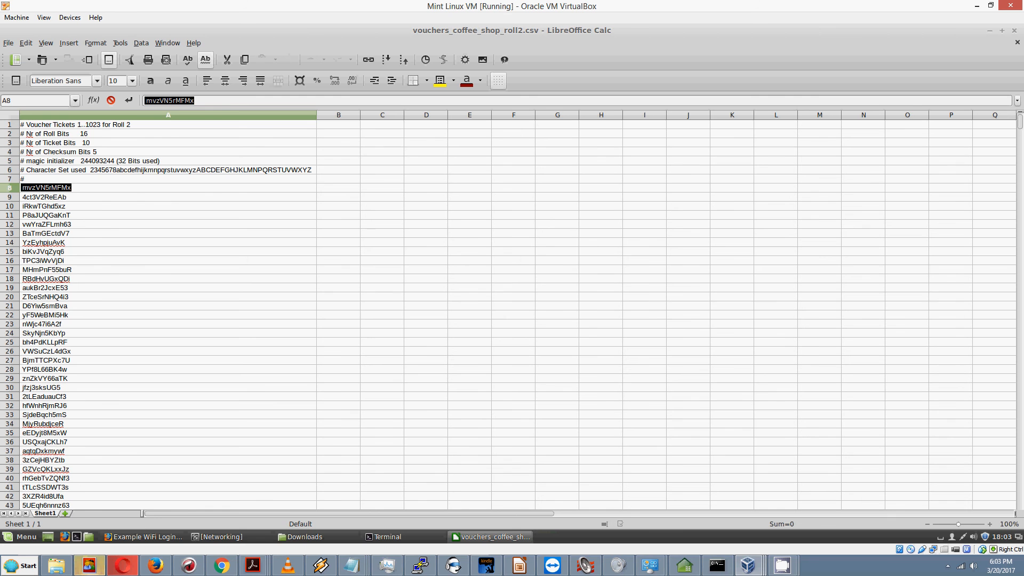
{"action": "right_click", "coordinate": [47, 187]}
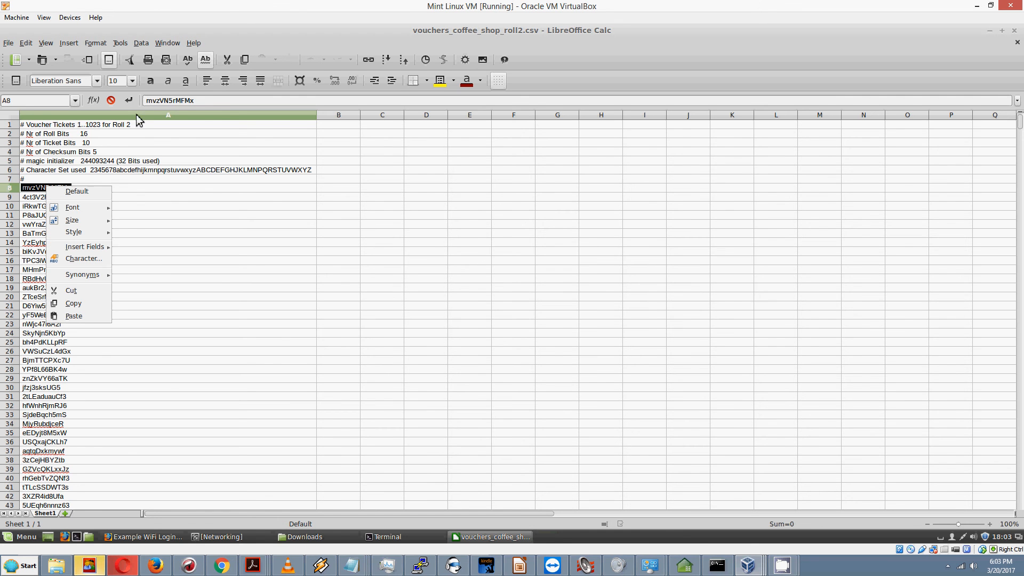
{"action": "left_click", "coordinate": [192, 98]}
{"action": "left_click", "coordinate": [54, 187]}
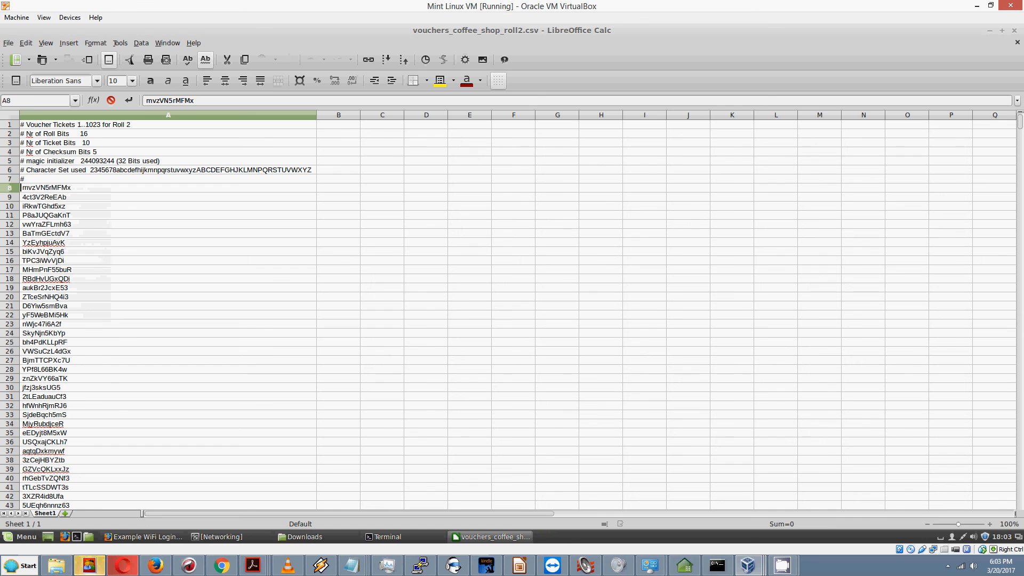
{"action": "double_click", "coordinate": [186, 101]}
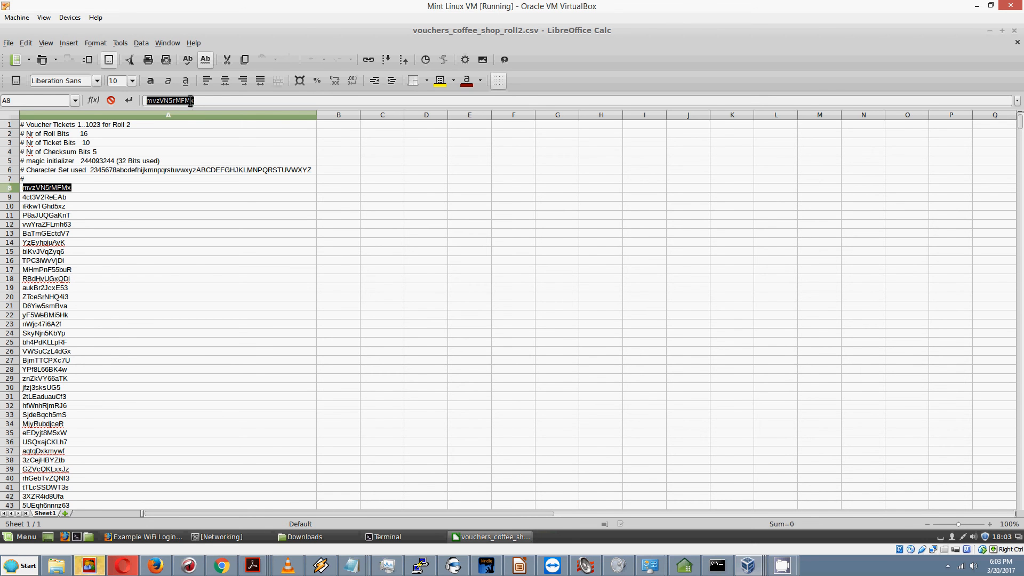
{"action": "right_click", "coordinate": [42, 191]}
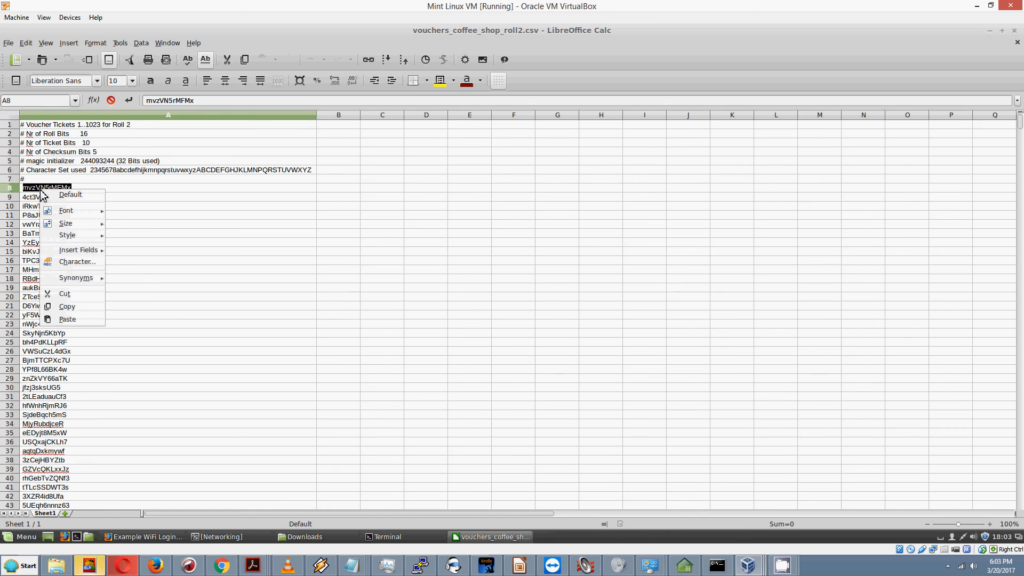
{"action": "left_click", "coordinate": [64, 308]}
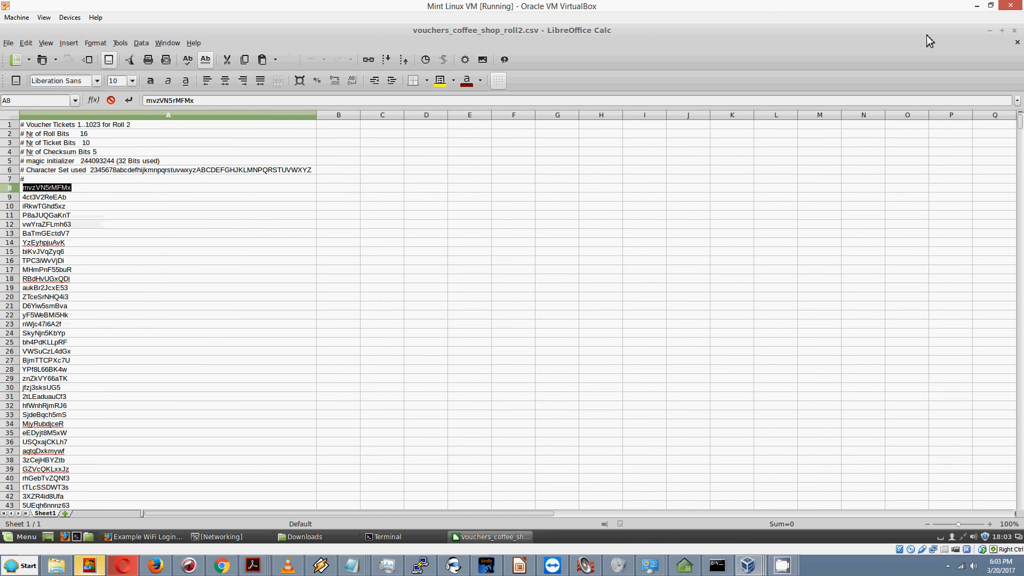
{"action": "left_click", "coordinate": [991, 32]}
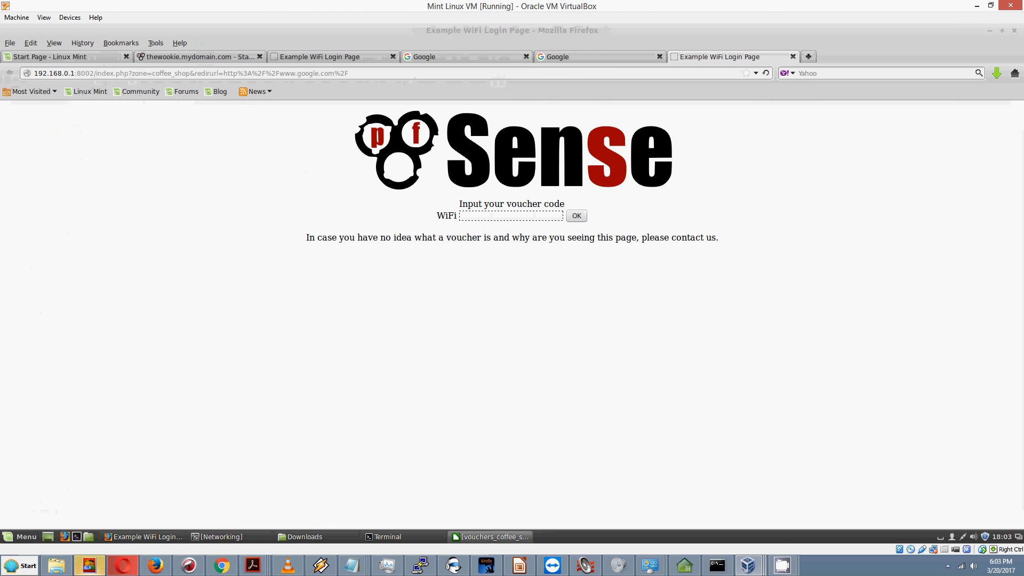
Step: Paste the copied voucher code into the WiFi login field and submit it
{"action": "right_click", "coordinate": [491, 216]}
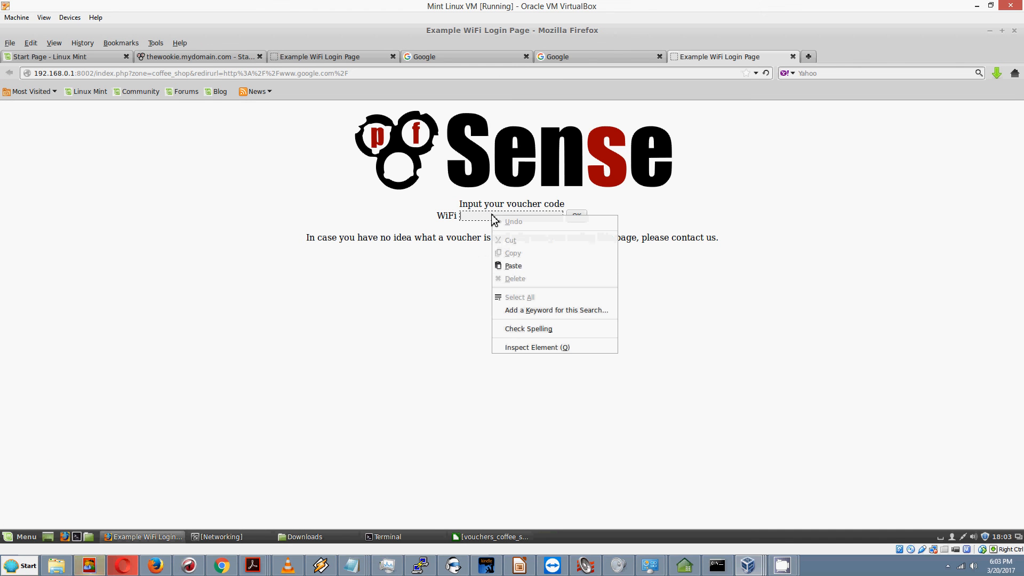
{"action": "left_click", "coordinate": [510, 267]}
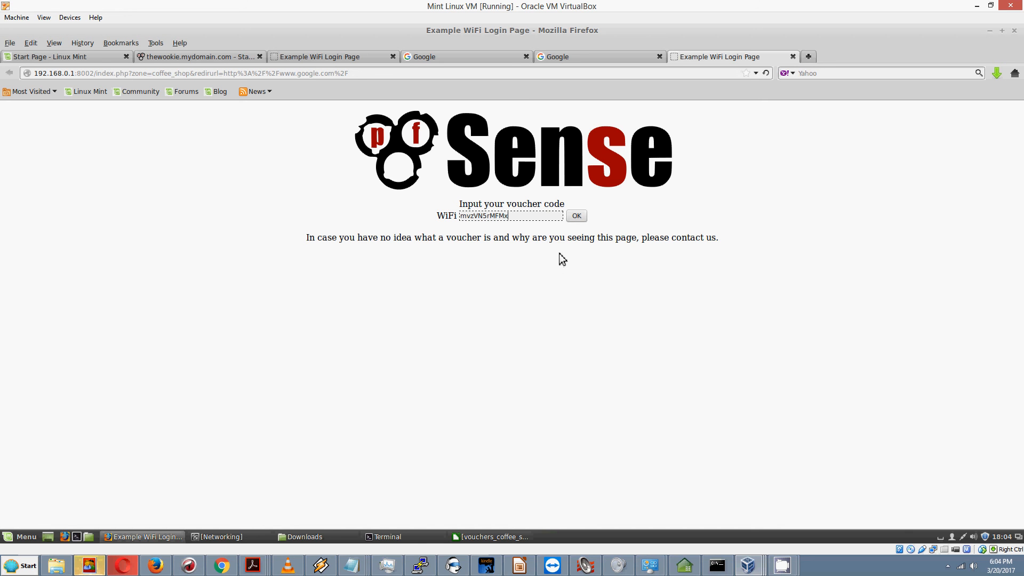
{"action": "left_click", "coordinate": [576, 216]}
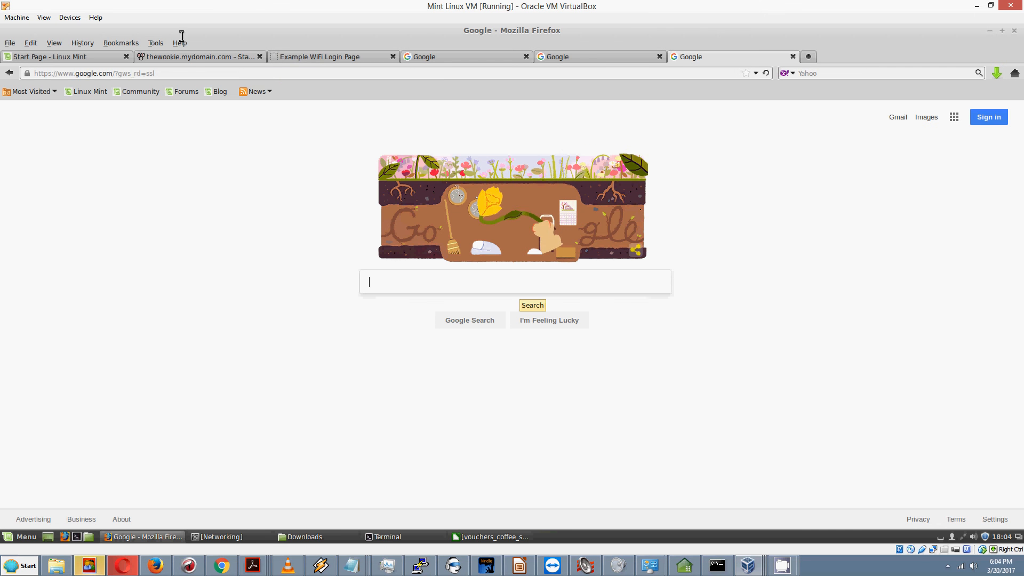
Step: Return to the pfSense coffee_shop captive portal Active Users status page
{"action": "left_click", "coordinate": [188, 58]}
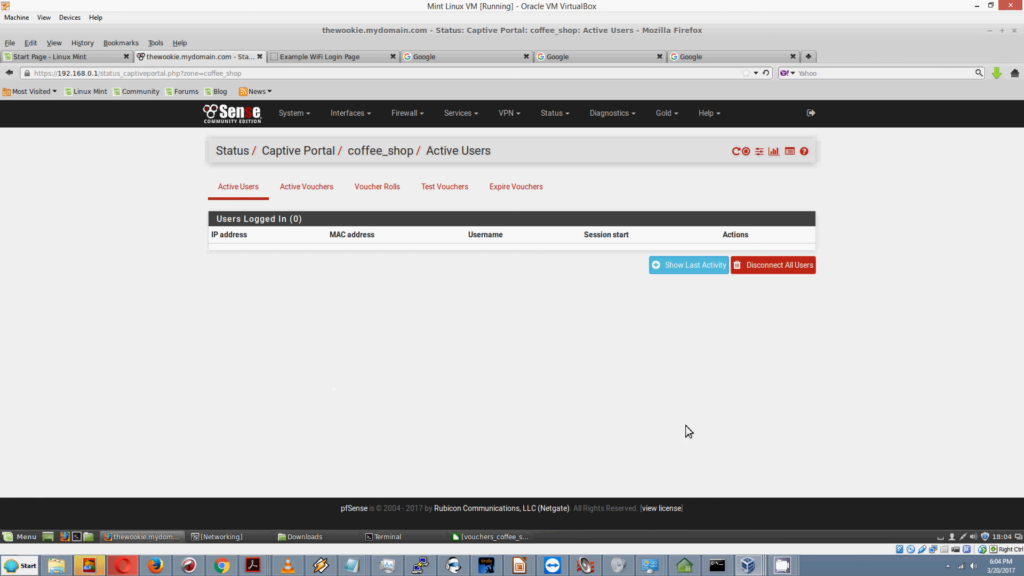
{"action": "left_click", "coordinate": [784, 569]}
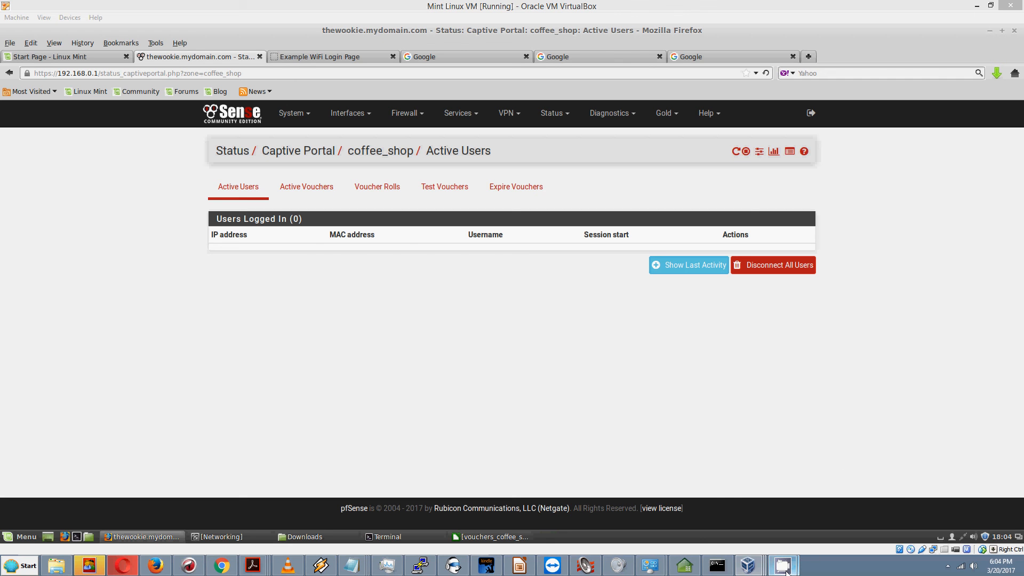
{"action": "left_click", "coordinate": [726, 512]}
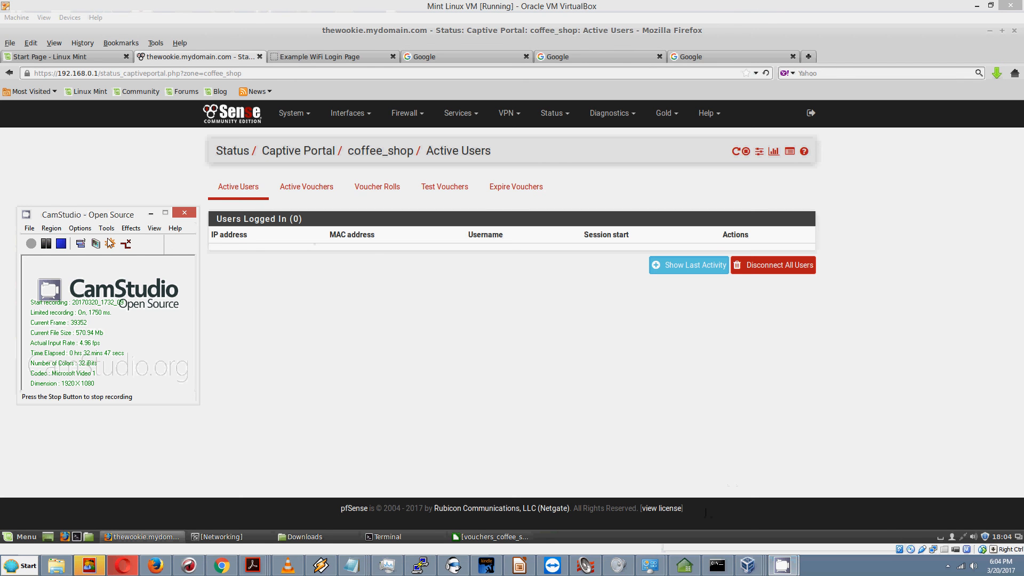